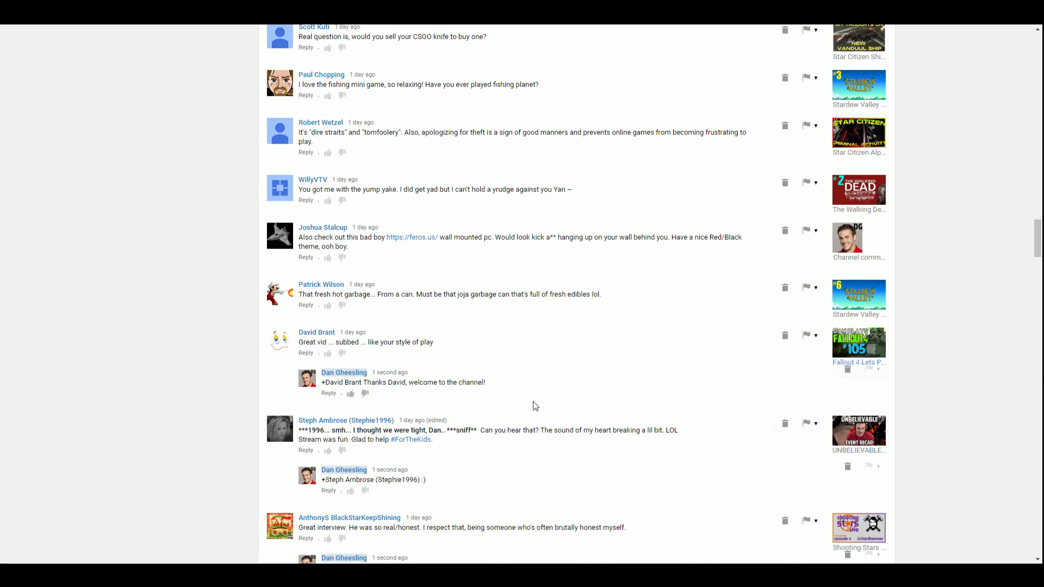
scroll(533, 401, down, 2)
scroll(536, 404, down, 2)
scroll(542, 400, down, 2)
scroll(544, 400, down, 1)
scroll(561, 394, down, 2)
scroll(562, 391, down, 1)
scroll(562, 392, down, 1)
scroll(563, 393, down, 1)
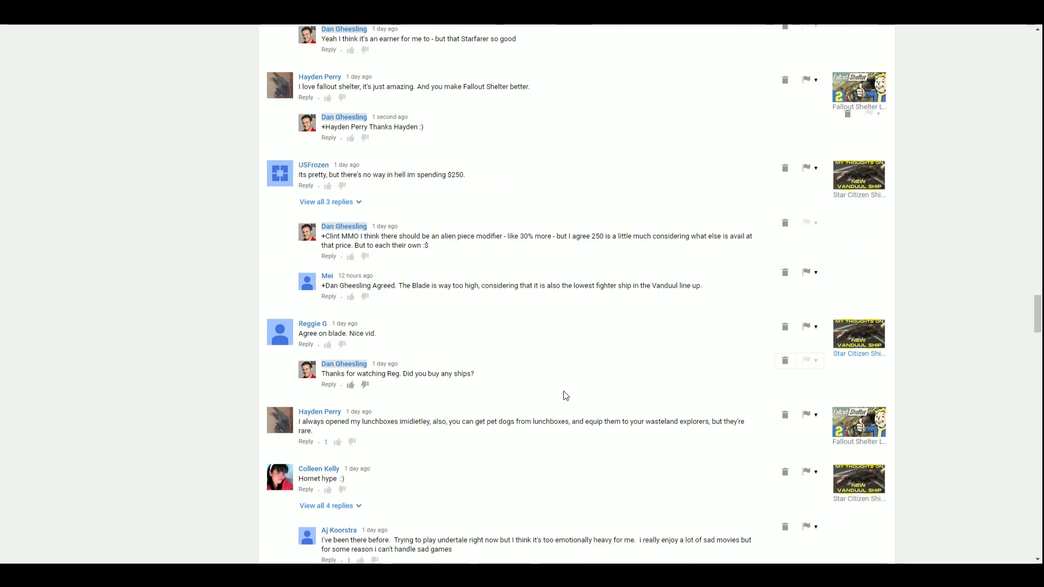
scroll(565, 391, down, 2)
scroll(505, 343, up, 2)
scroll(506, 343, up, 2)
scroll(509, 343, up, 1)
scroll(526, 333, up, 1)
scroll(605, 296, up, 1)
scroll(605, 296, up, 1)
scroll(605, 295, up, 1)
scroll(605, 296, up, 1)
scroll(613, 288, up, 1)
scroll(607, 301, up, 2)
scroll(607, 303, up, 1)
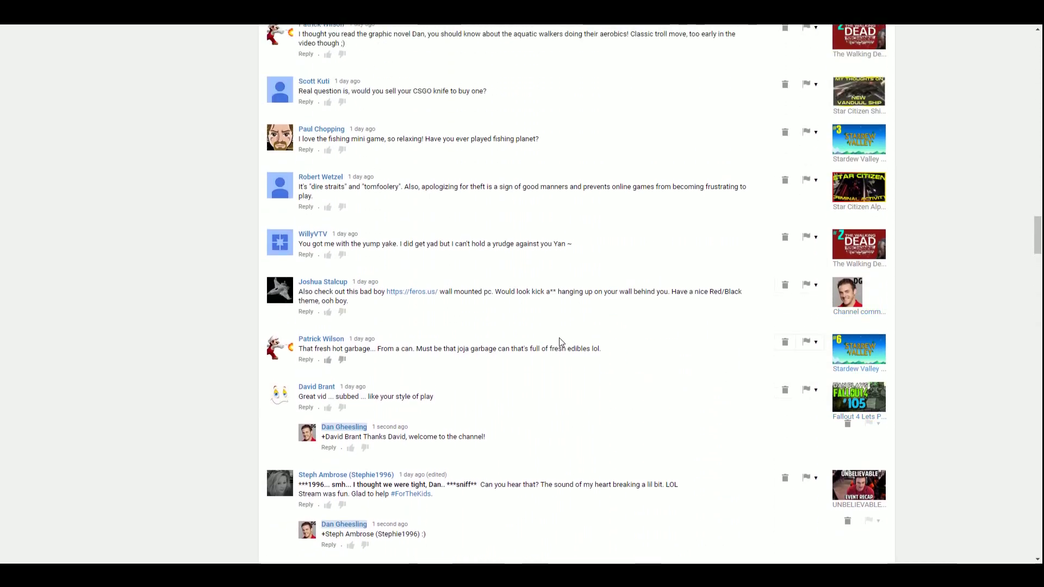
scroll(489, 352, down, 1)
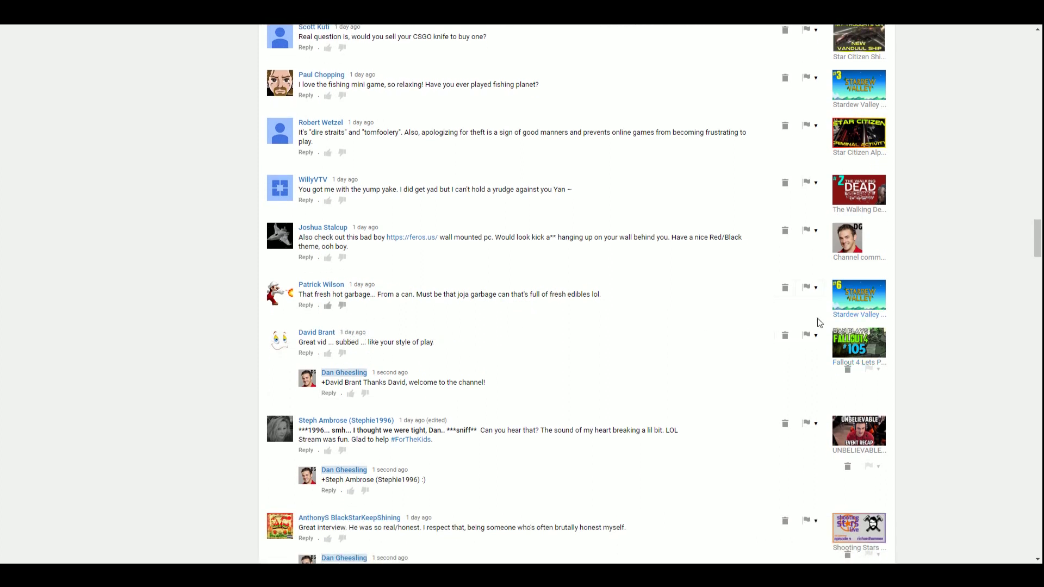
click(305, 306)
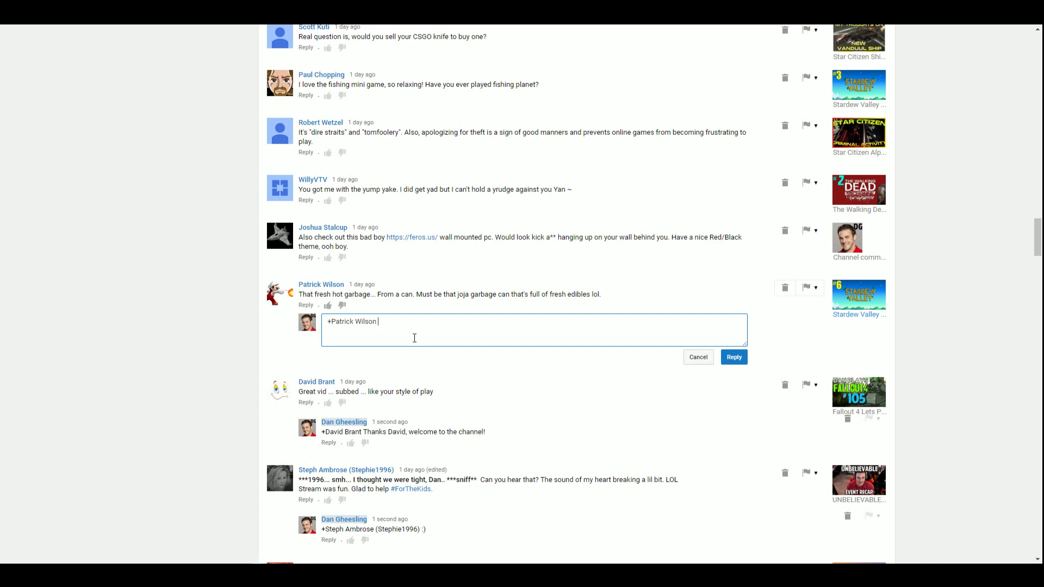
text(Joja is the walmart of life,)
text( some people hate, some people lvove it, but ya always yeed it)
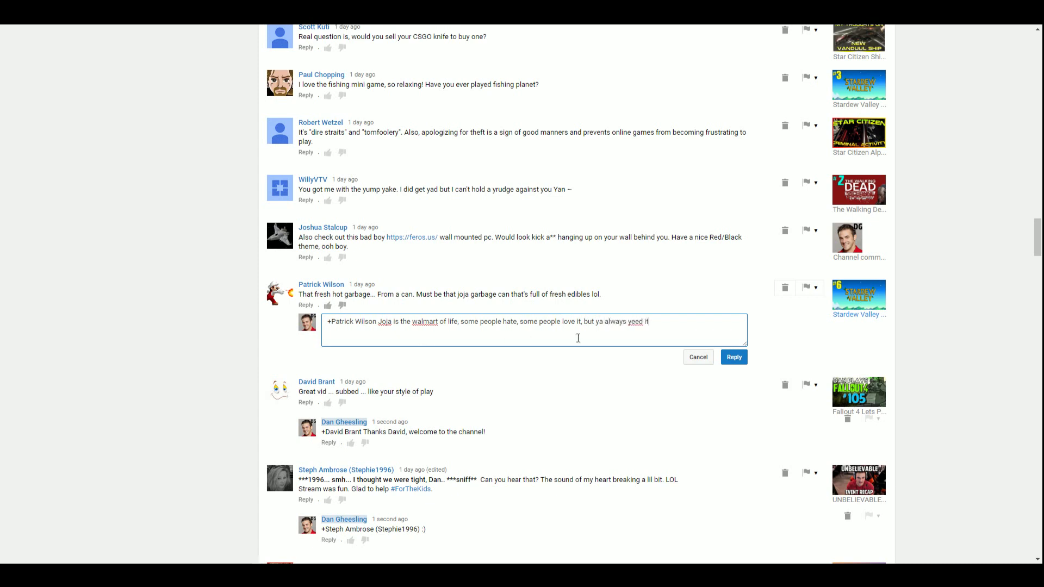
click(734, 356)
scroll(474, 420, up, 1)
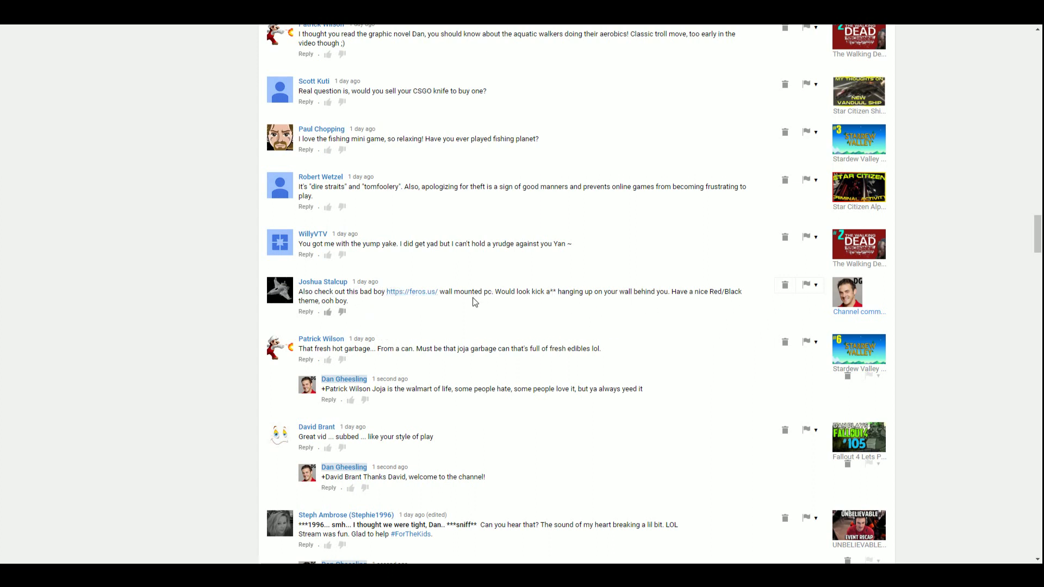
click(418, 298)
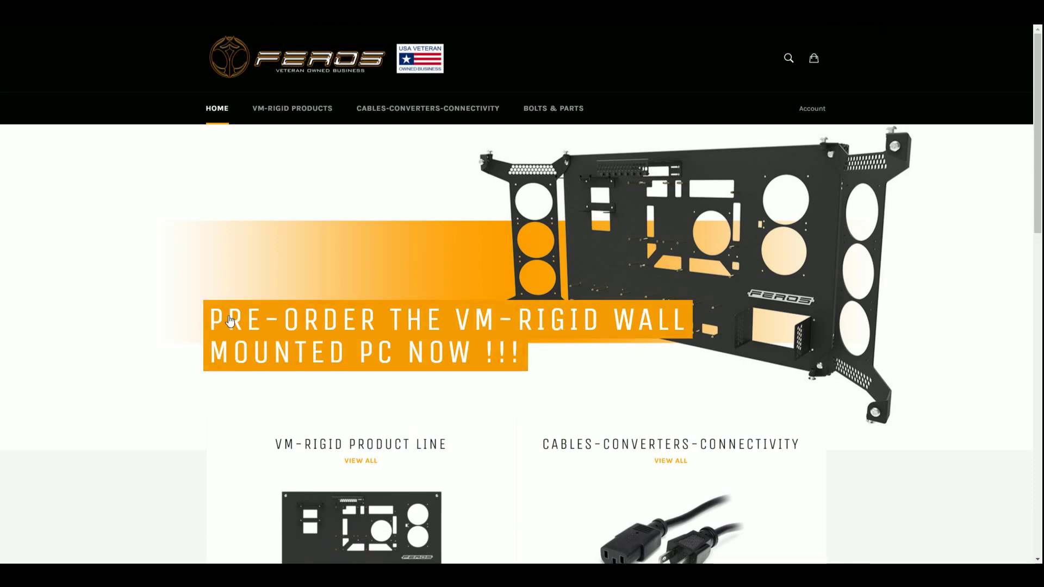
scroll(245, 326, down, 3)
scroll(253, 326, down, 2)
scroll(257, 330, down, 3)
scroll(265, 336, down, 3)
scroll(212, 269, up, 4)
scroll(168, 206, up, 5)
scroll(114, 115, up, 1)
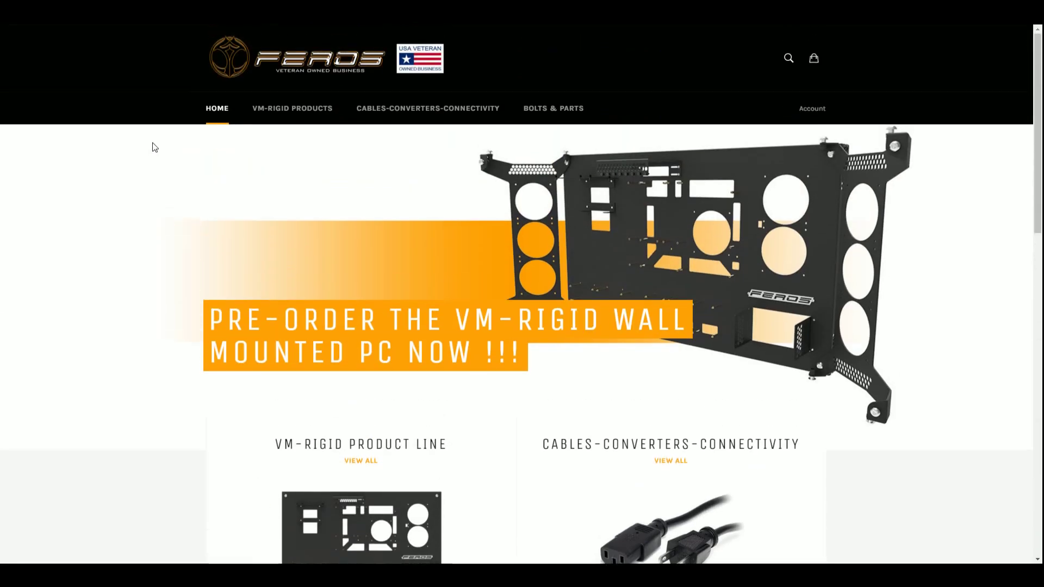
Step: Back on comments, draft a thanks-for-the-link, not-handy reply under the wall-mounted PC comment
key(alt+Left)
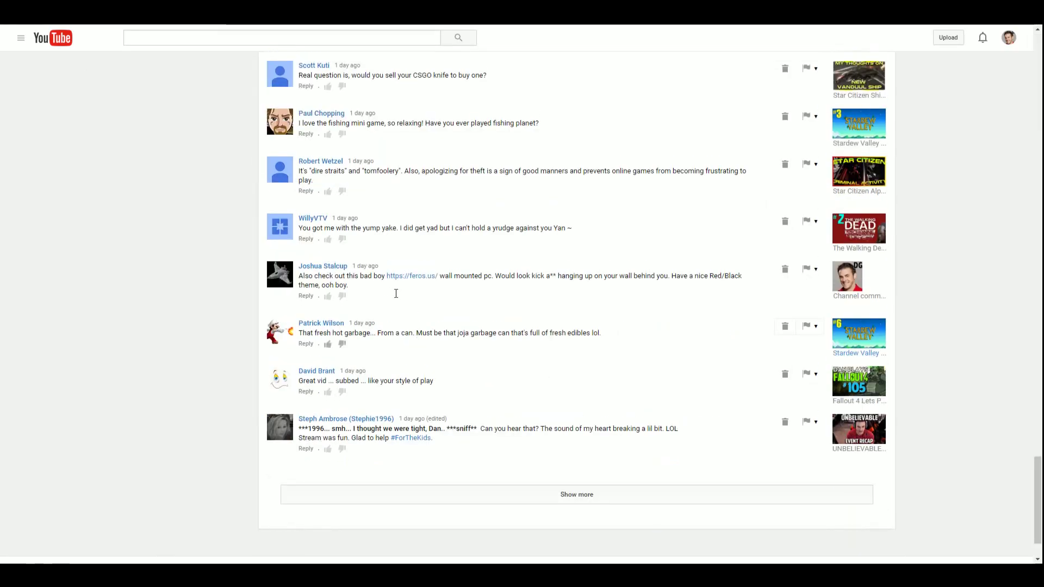
click(305, 312)
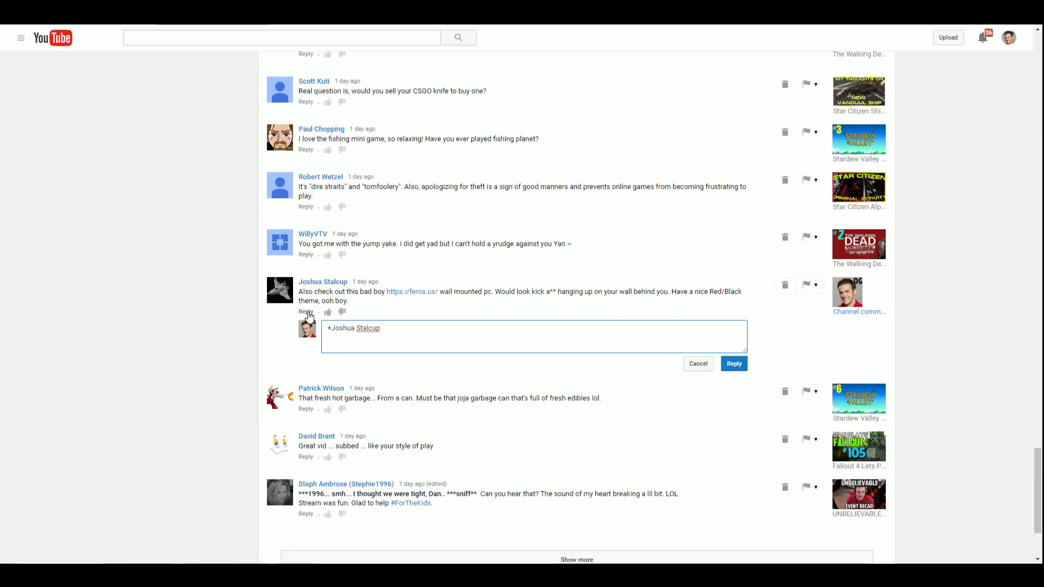
text(Yanks for the)
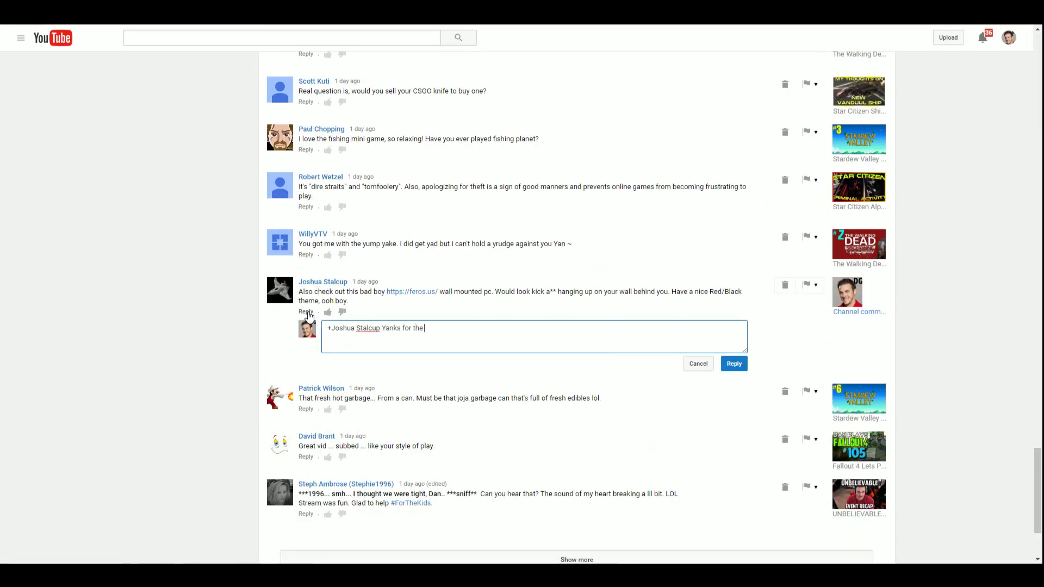
text(link -)
text(oo much hadn)
key(BackSpace)
key(BackSpace)
key(BackSpace)
text(ndy work for me tho, im a )
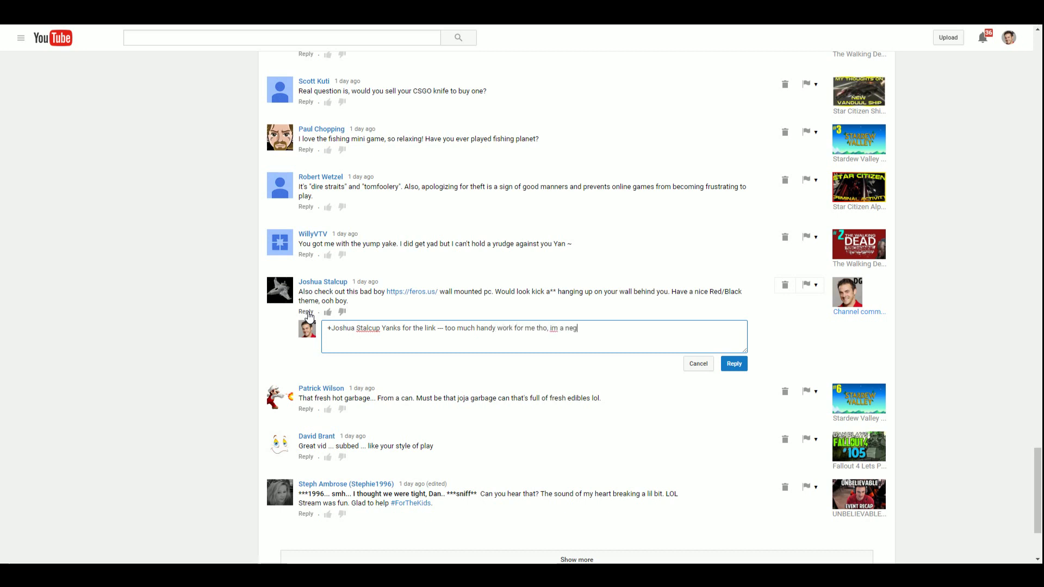
text(the anti bob vila)
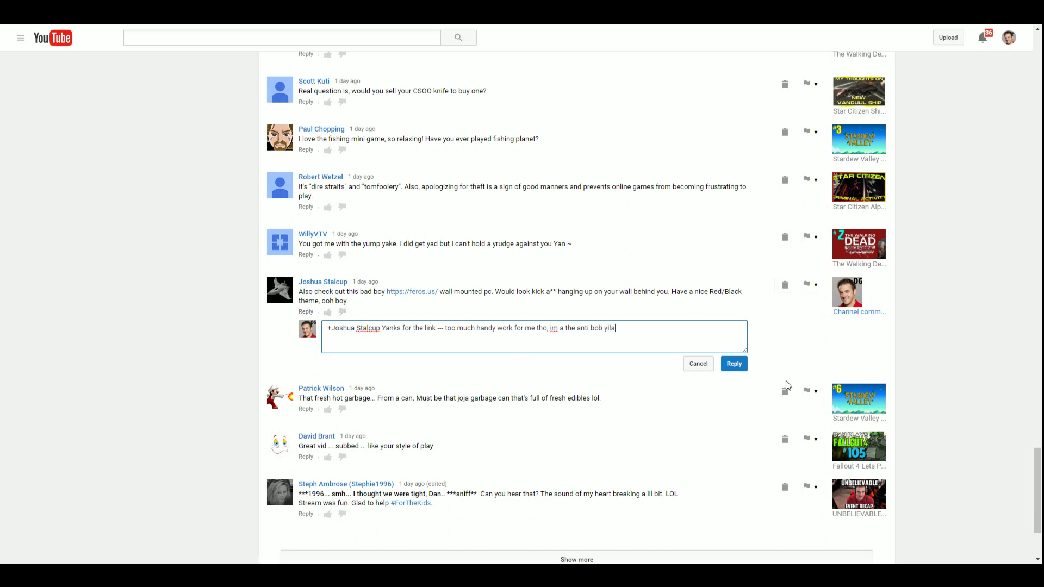
drag(780, 382, 459, 336)
scroll(459, 337, up, 1)
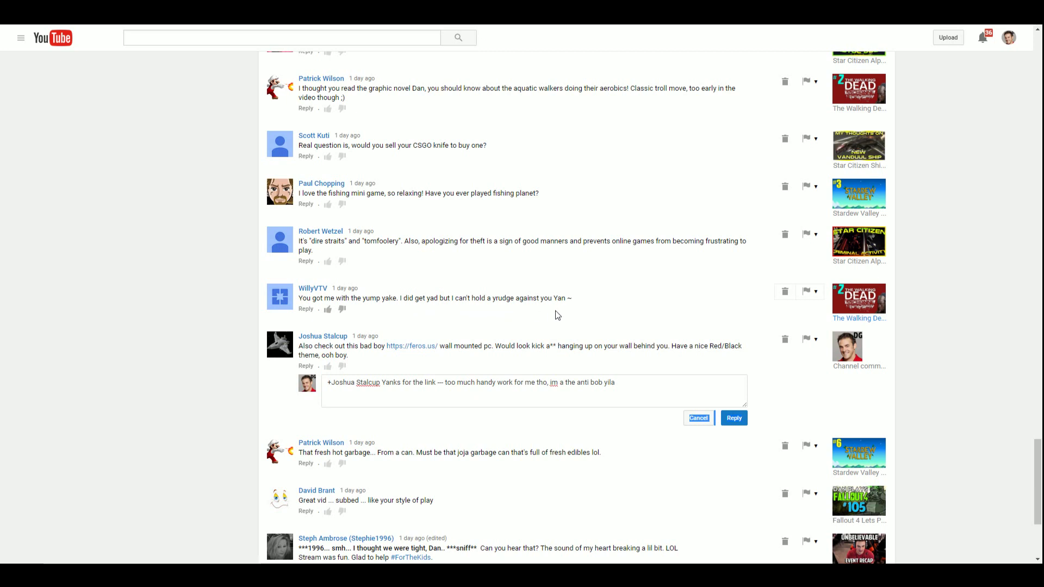
click(306, 309)
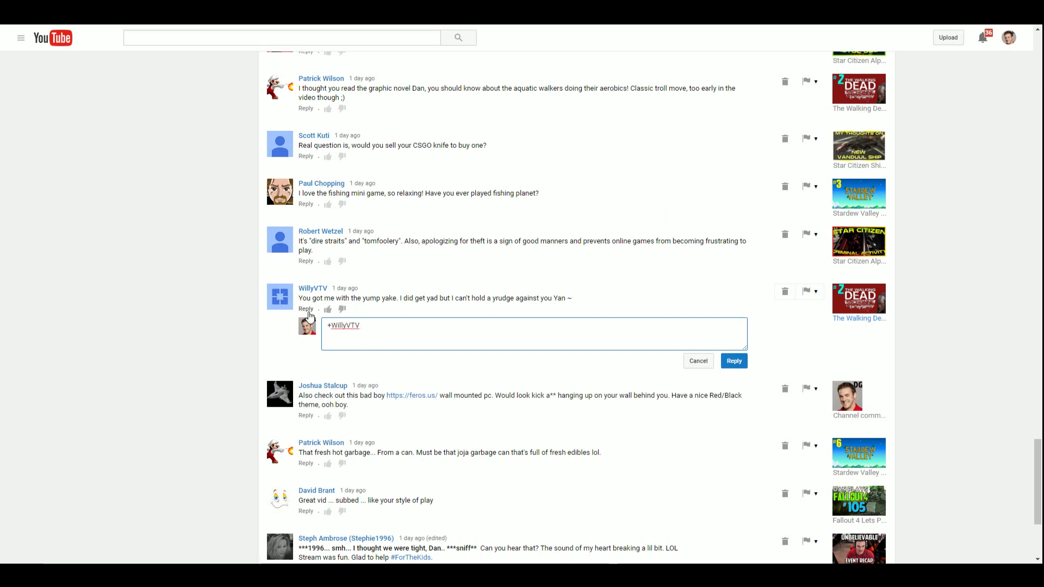
text(Yxcellent use of the Y.)
text( A+ or in your case Y+)
click(733, 360)
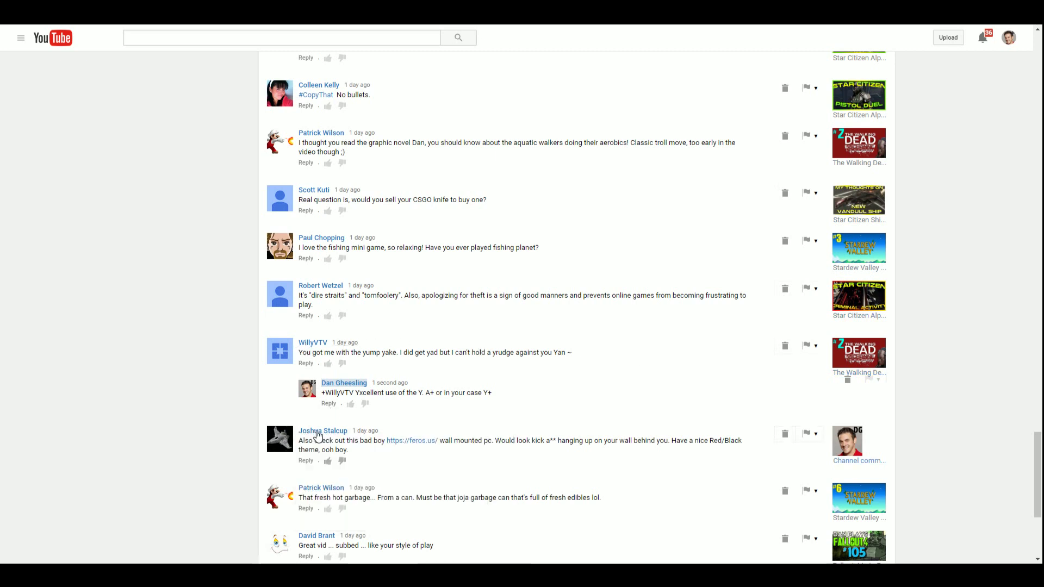
scroll(329, 529, down, 1)
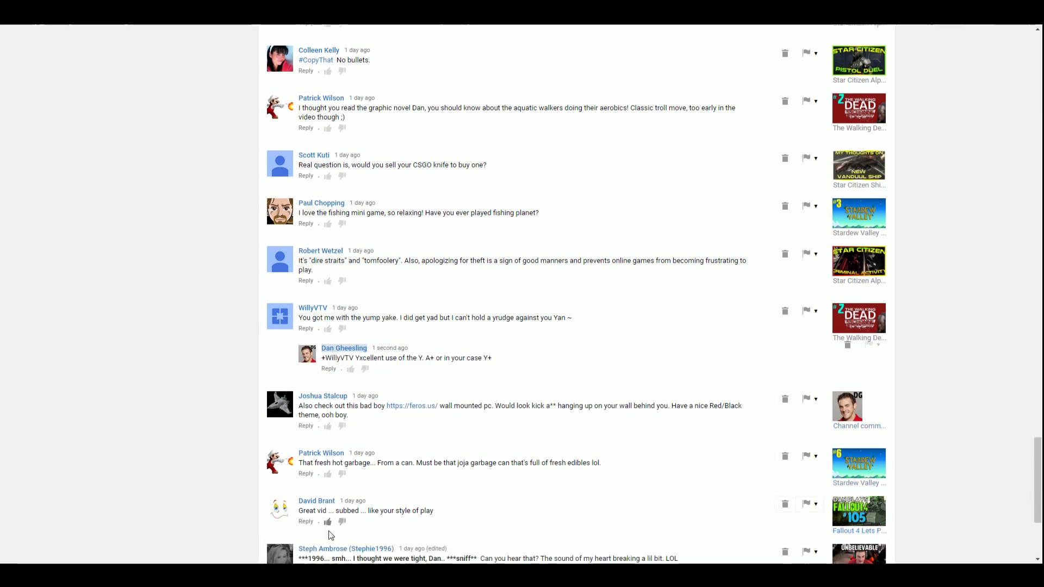
scroll(329, 528, up, 2)
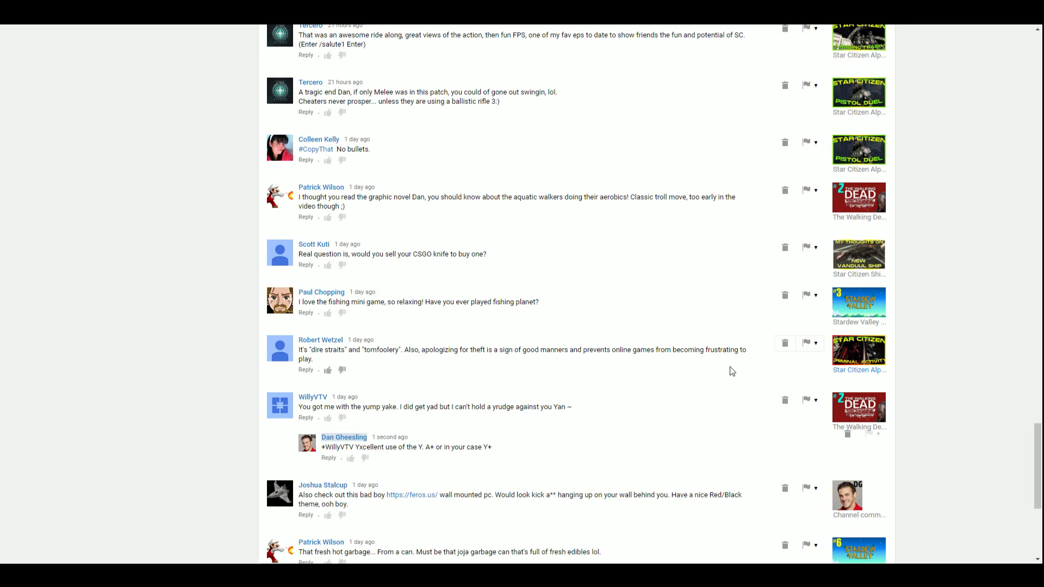
click(306, 369)
text(Thanks for your endorsement. #Stealing)
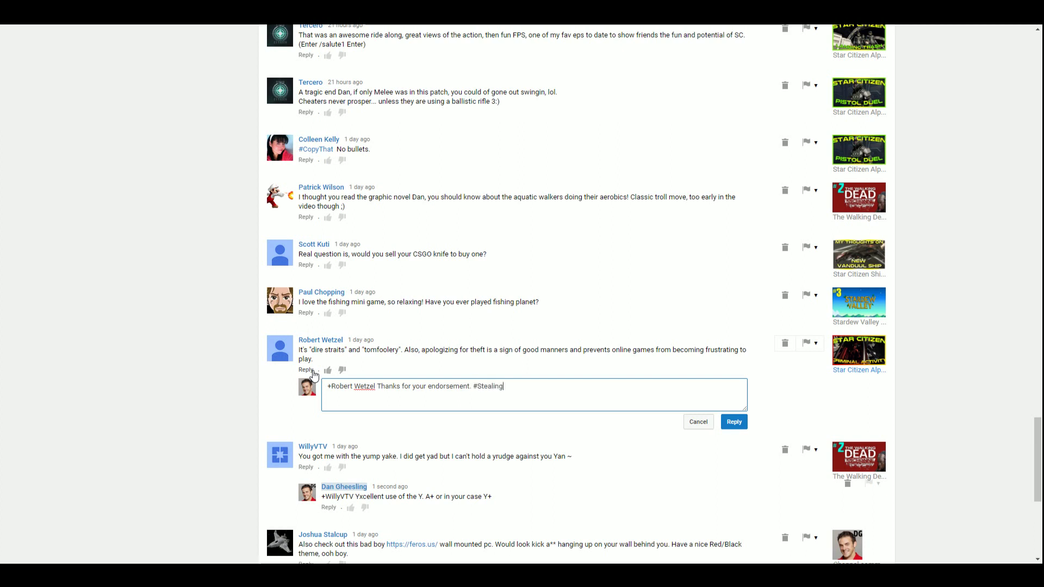
text(Ship2016 and then returning them)
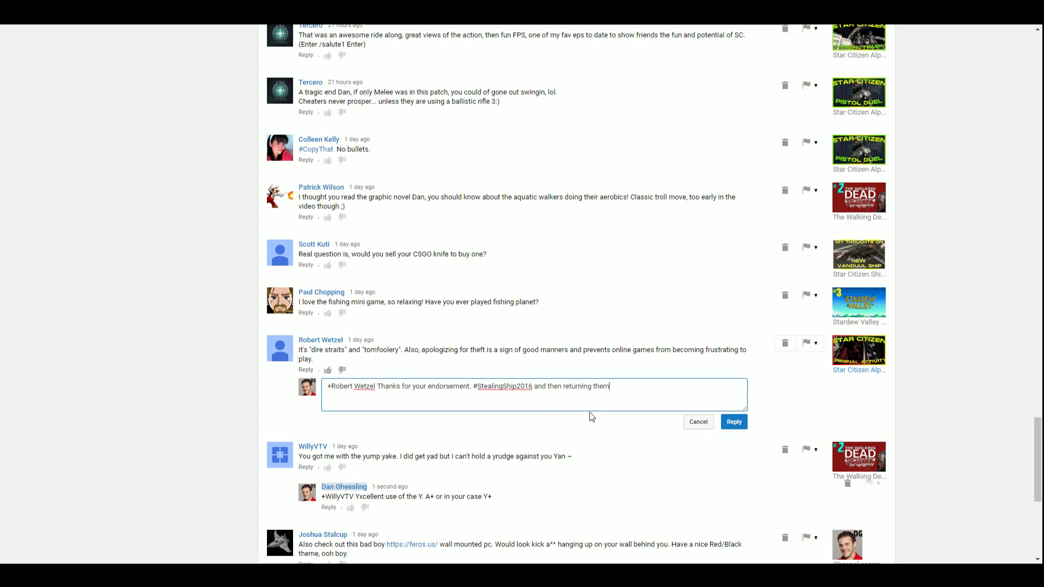
click(732, 423)
scroll(564, 422, up, 1)
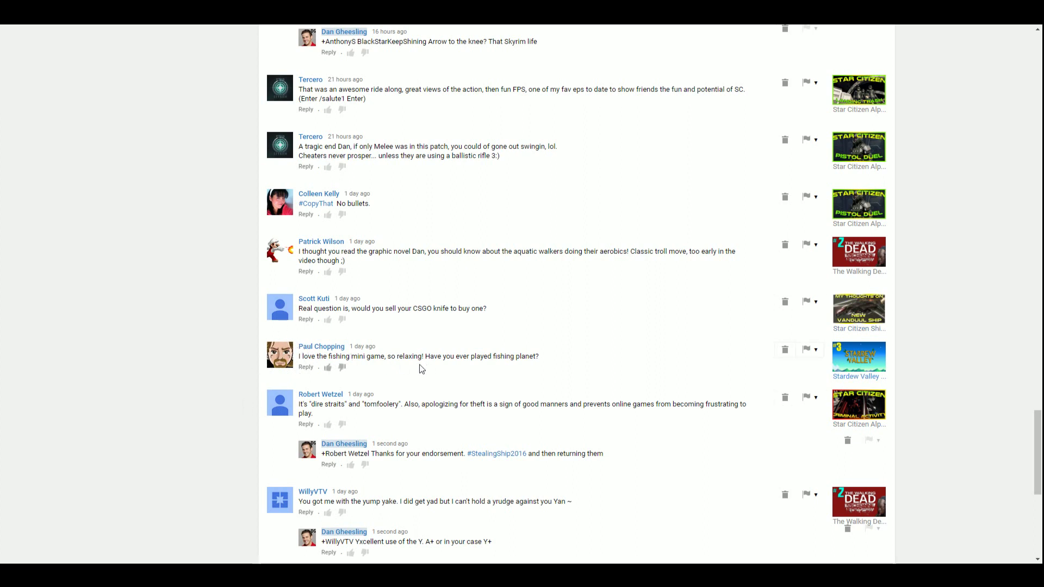
click(305, 368)
text(No I haven't. b)
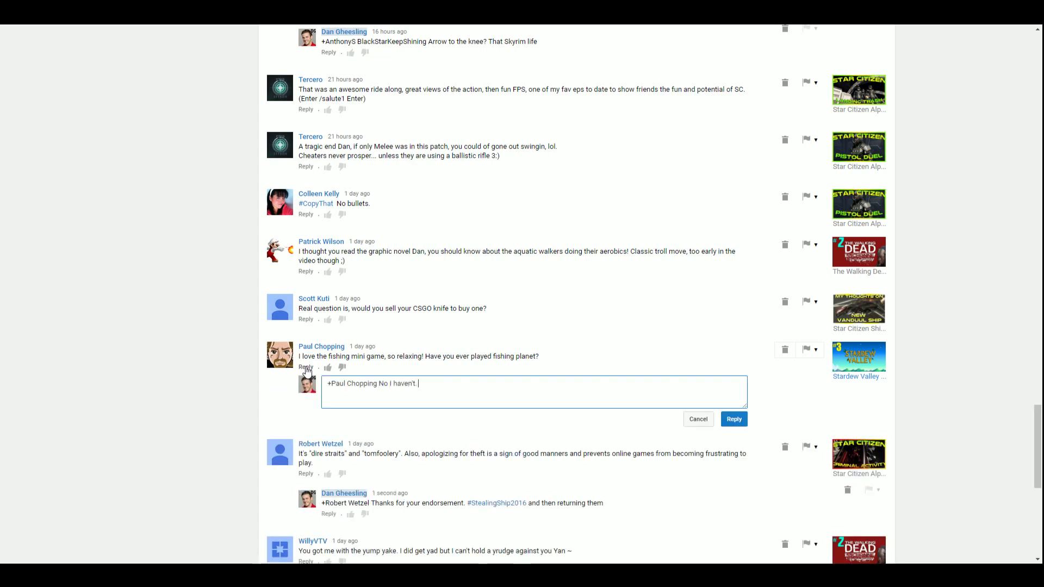
text(ut I think I would like it, fi th)
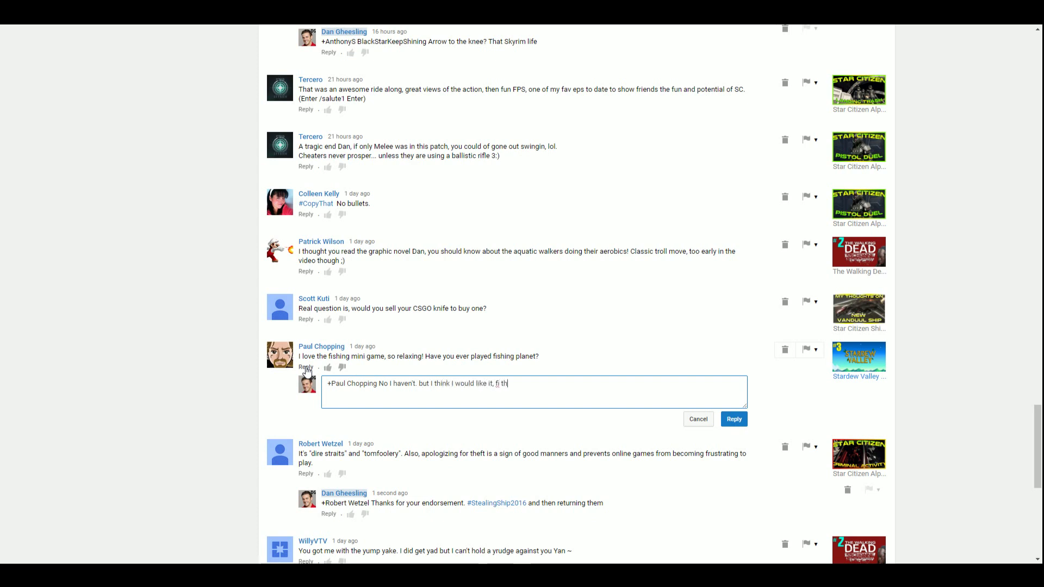
key(BackSpace)
key(BackSpace)
key(BackSpace)
key(BackSpace)
key(BackSpace)
text(if there were yainbow trouts, Are there?)
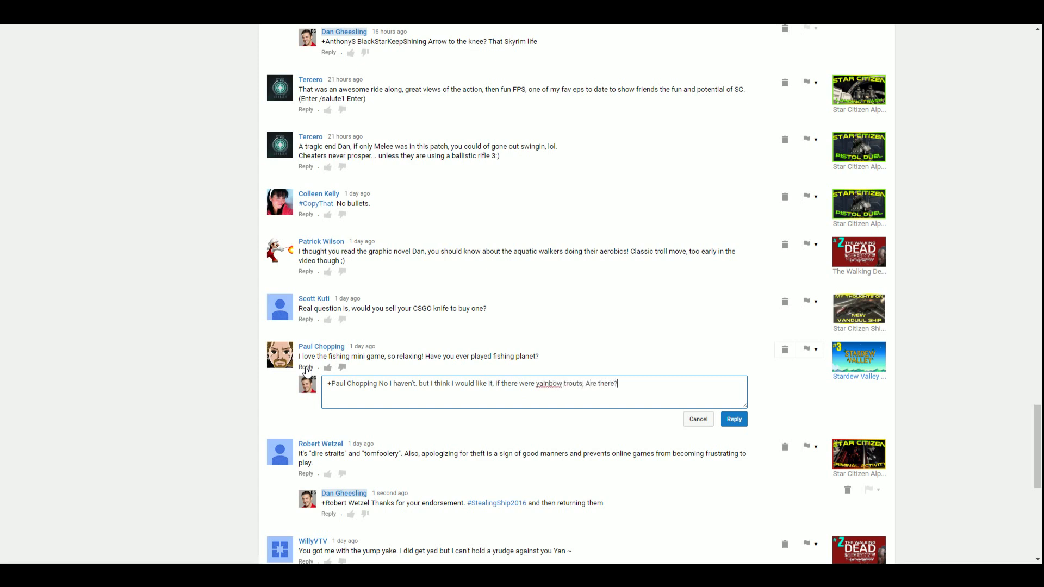
click(724, 422)
scroll(523, 379, up, 1)
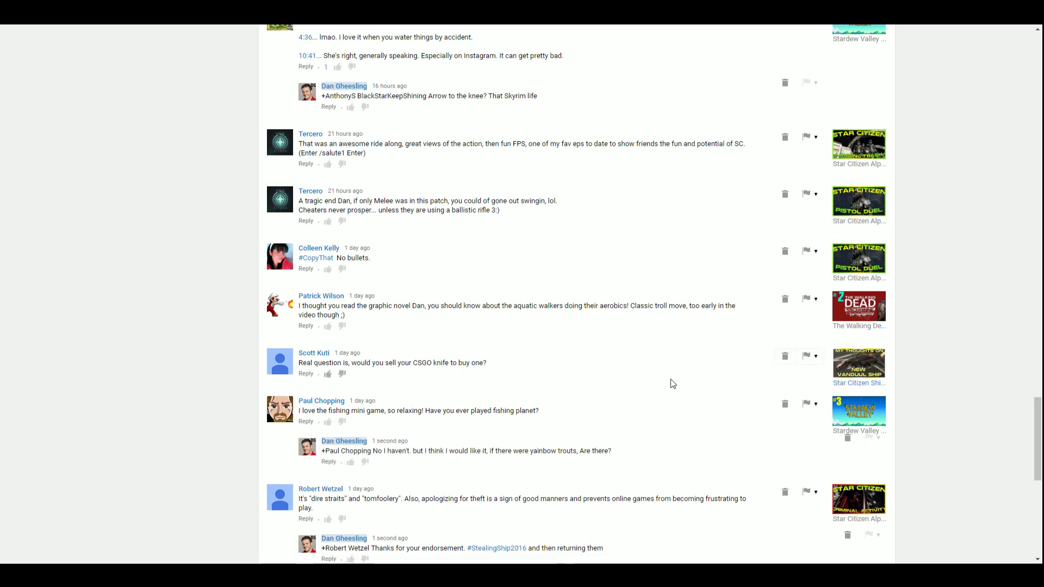
click(307, 374)
text(You know the answer to thi)
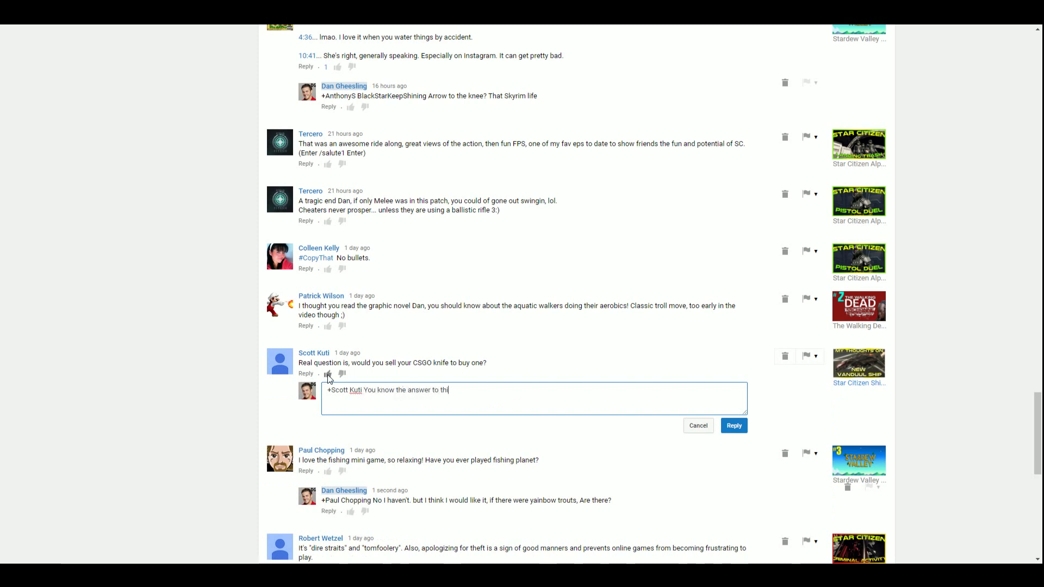
text(s questions.)
key(BackSpace)
text(. I would sell...)
key(BackSpace)
key(BackSpace)
key(BackSpace)
key(BackSpace)
key(BackSpace)
key(BackSpace)
key(BackSpace)
text(would not sol my knife if it were the last wooden nickle onyearth.)
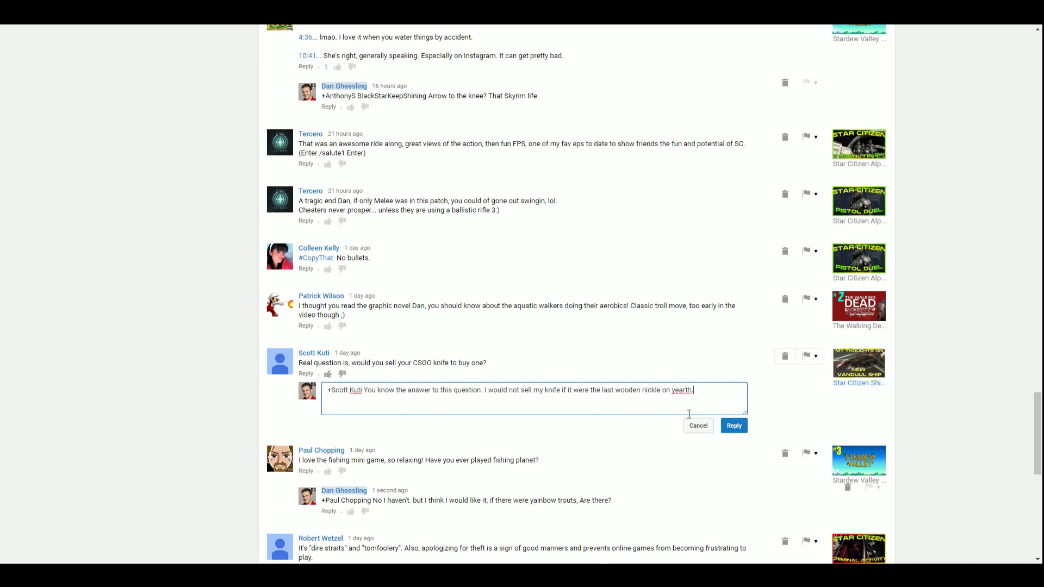
click(734, 426)
scroll(437, 382, up, 2)
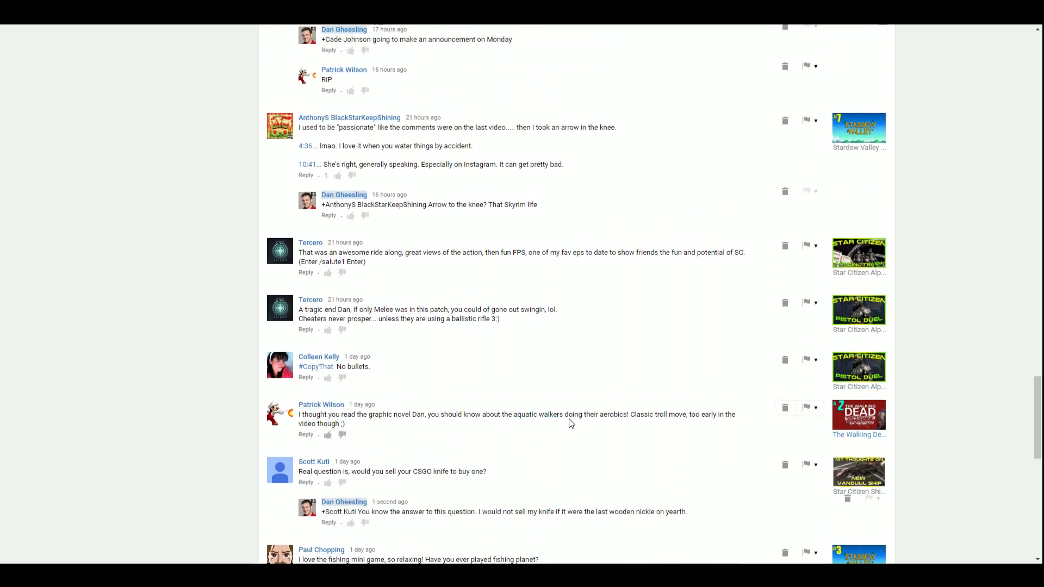
click(306, 435)
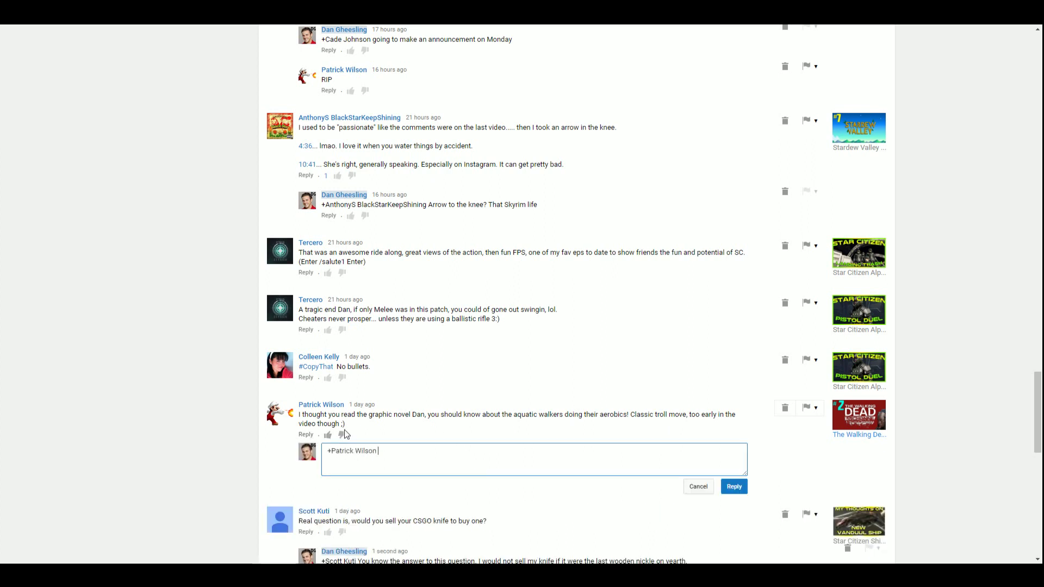
text(Sometime y)
key(BackSpace)
key(BackSpace)
text(forget lifes simple things, like yunderwater)
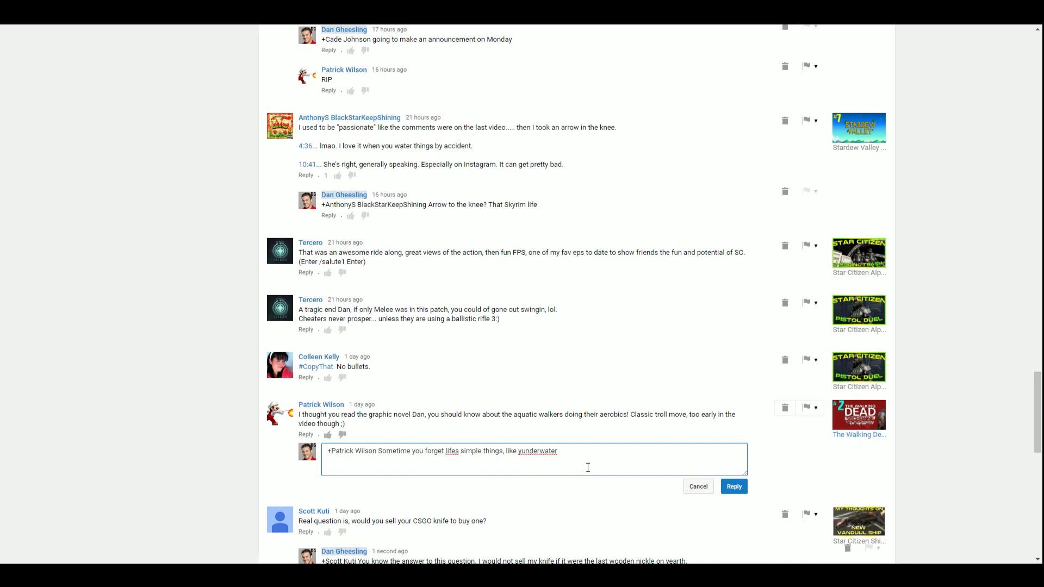
text(wal)
text(kers.lieve int hehe Salt and)
key(BackSpace)
key(BackSpace)
text(Peppers th)
key(BackSpace)
key(BackSpace)
key(BackSpace)
text(though)
click(734, 487)
scroll(619, 436, up, 1)
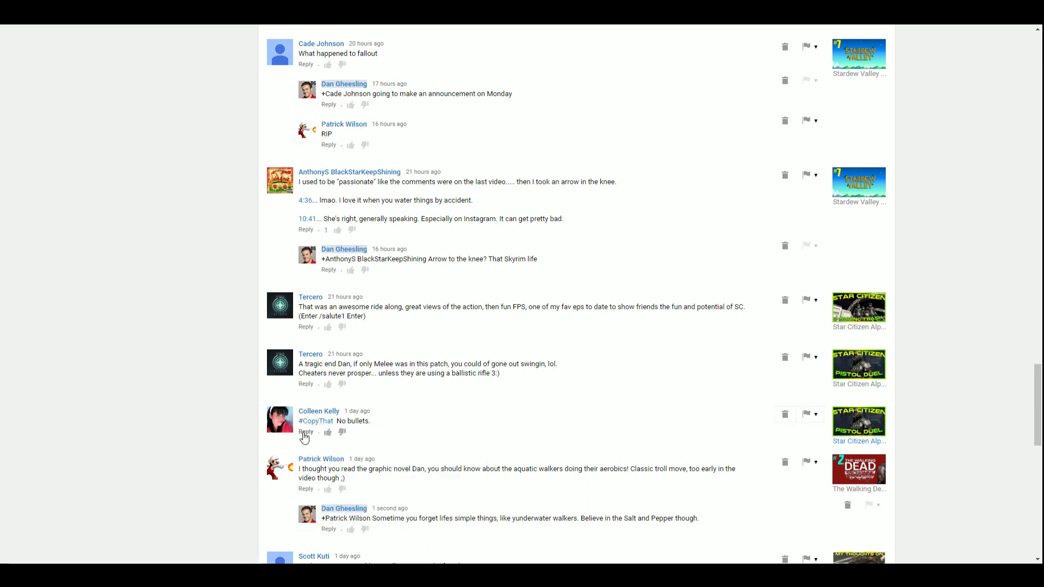
click(306, 433)
text(ts make the wyo)
key(BackSpace)
text(ld go roundie)
click(734, 483)
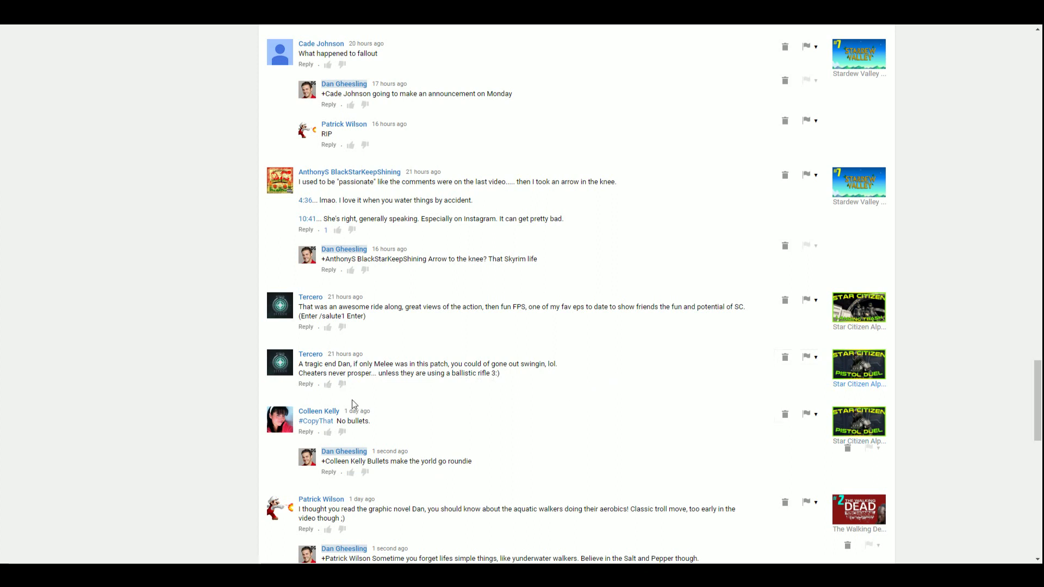
Step: Reply to Tercero's tragic-end comment with the melee-life joke
click(306, 383)
text(You know)
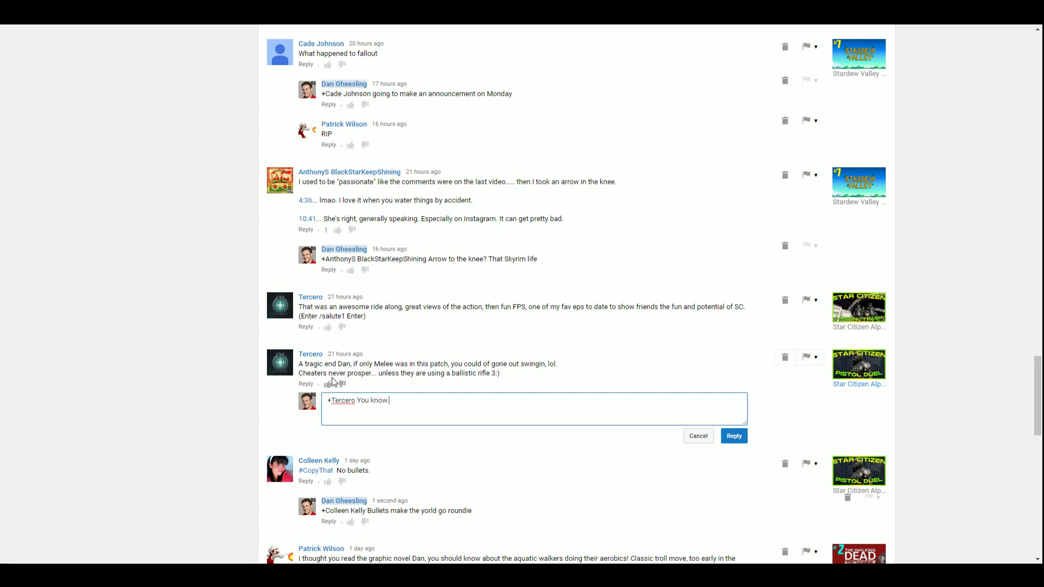
text( we)
text('re about the mellee w)
key(BackSpace)
key(BackSpace)
key(BackSpace)
text(e)
key(BackSpace)
key(BackSpace)
key(BackSpace)
text(ee life. Get smashed)
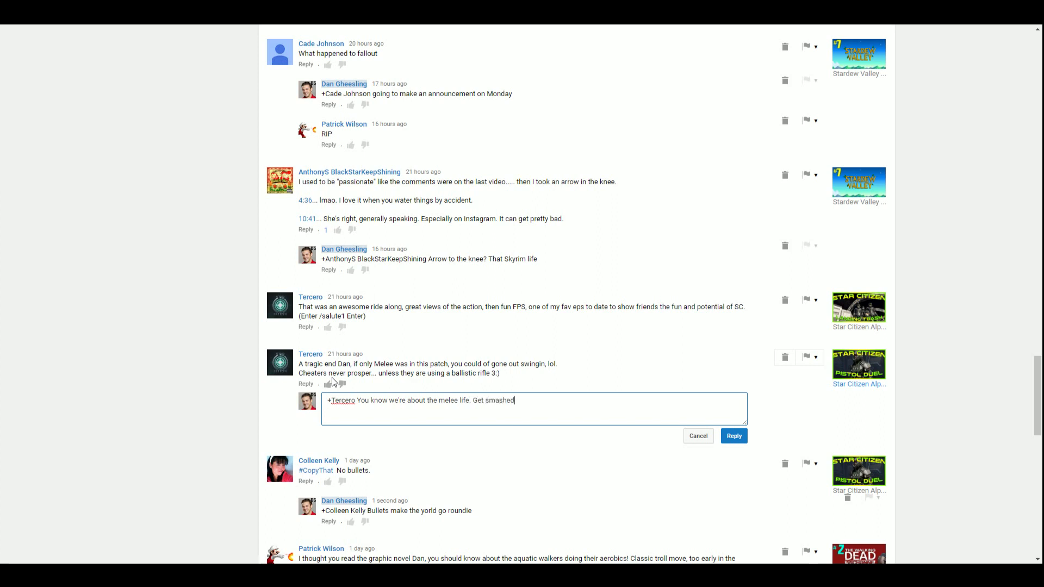
click(734, 436)
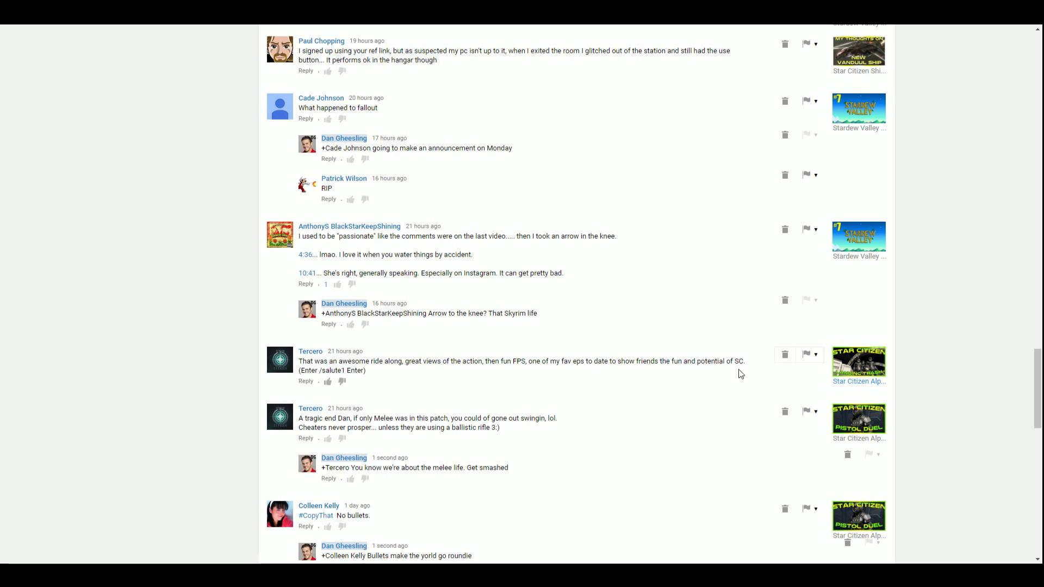
Step: Reply 'Thanks for watching m8. What in your hangar?' to Tercero's ride-along comment
click(306, 381)
text(Thajnks)
key(BackSpace)
key(BackSpace)
key(BackSpace)
text(nks for watching m8. What in your Wa)
key(BackSpace)
key(BackSpace)
text(hanger?)
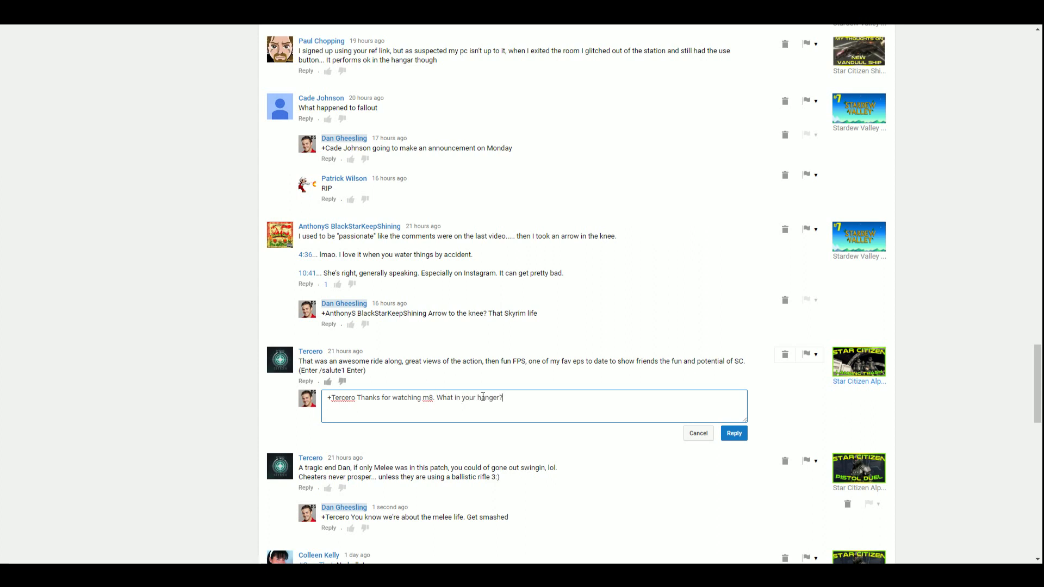
click(733, 433)
scroll(601, 415, up, 3)
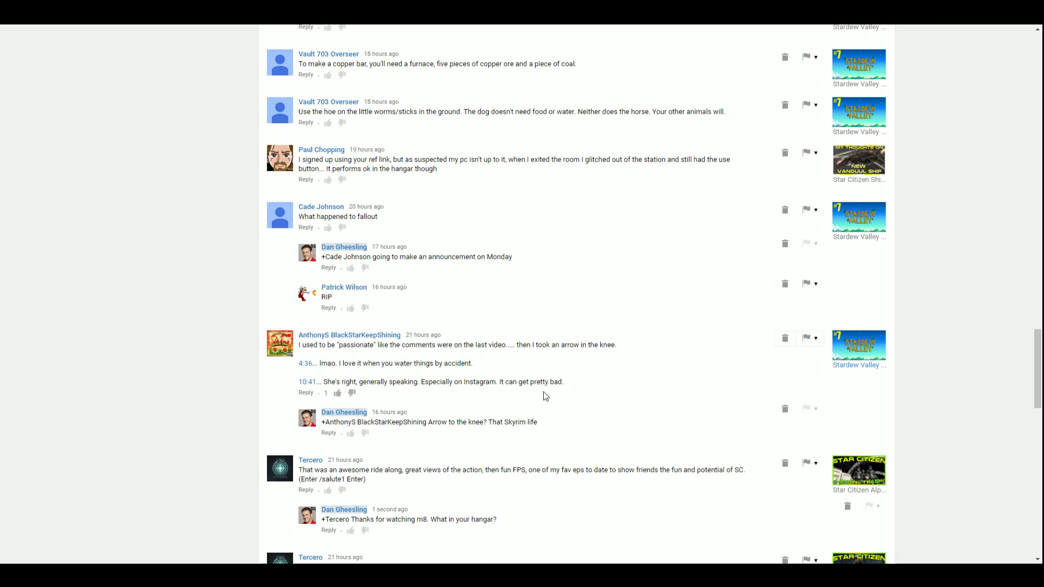
scroll(456, 423, up, 2)
scroll(457, 433, up, 1)
scroll(389, 433, up, 1)
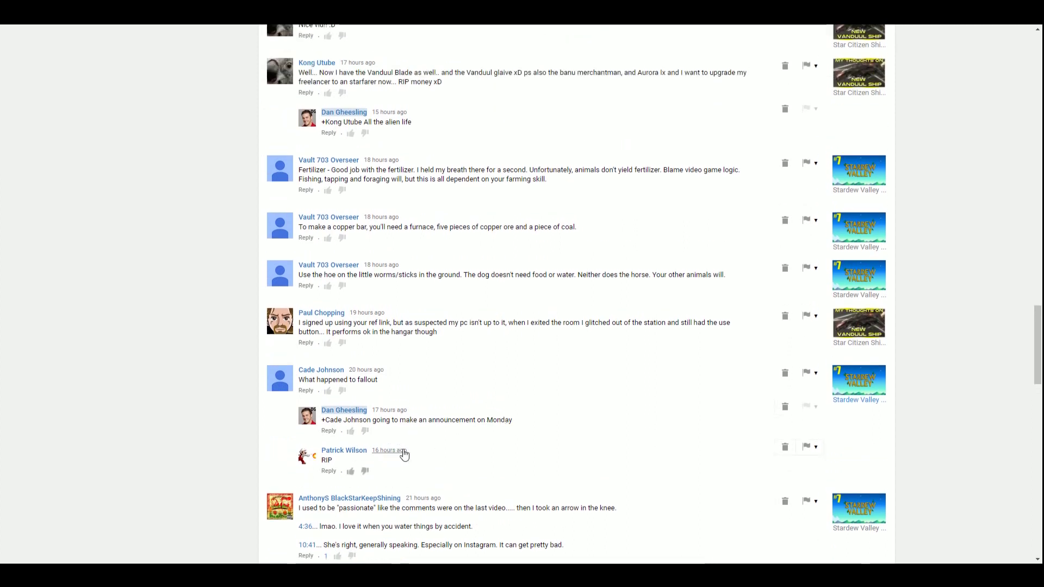
scroll(403, 449, up, 1)
scroll(403, 414, up, 1)
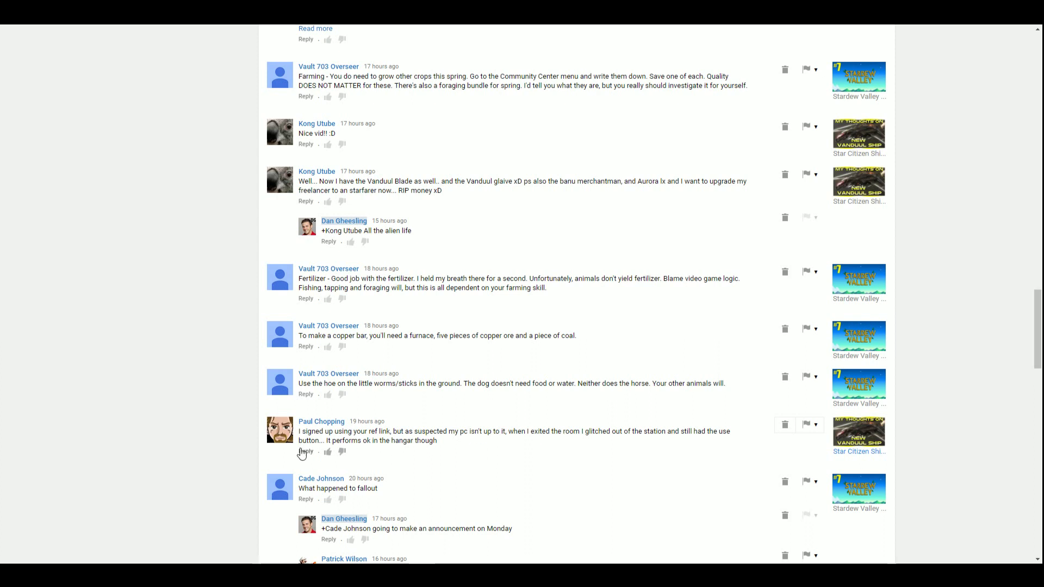
click(306, 451)
text(Awesome, welcome abou)
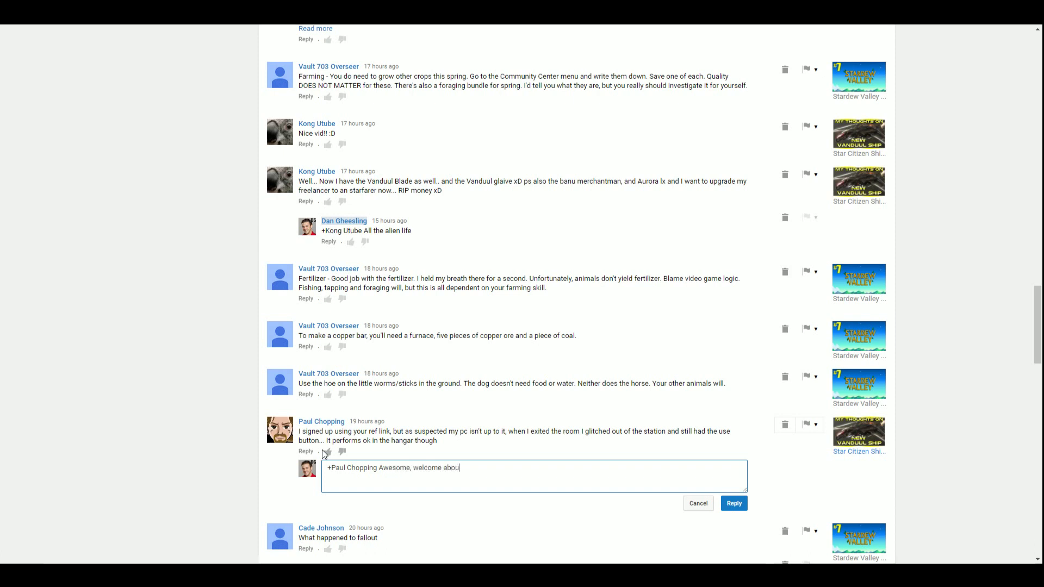
key(BackSpace)
text(ard the SC s)
text(quad goals.)
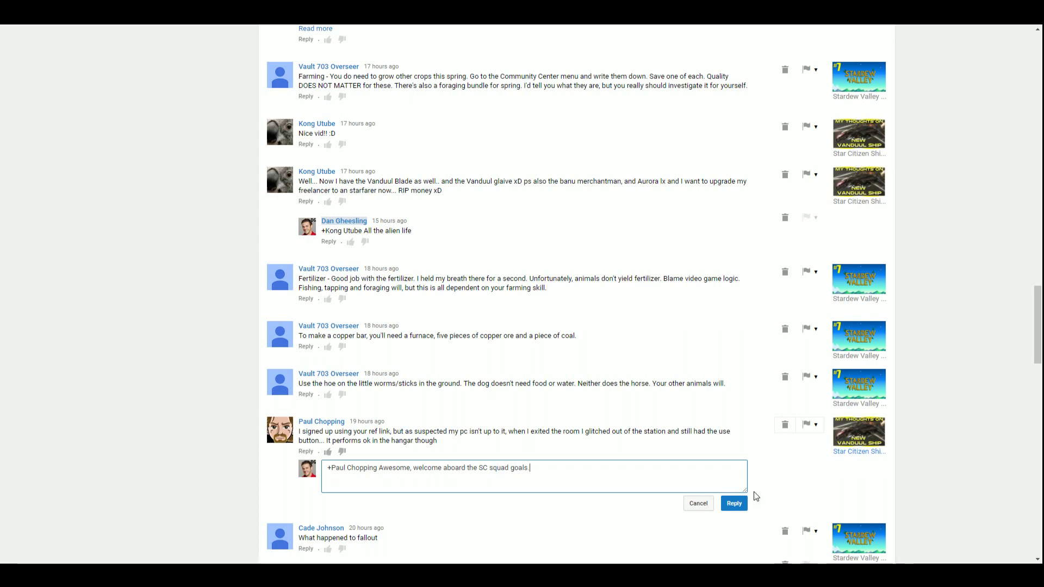
click(734, 504)
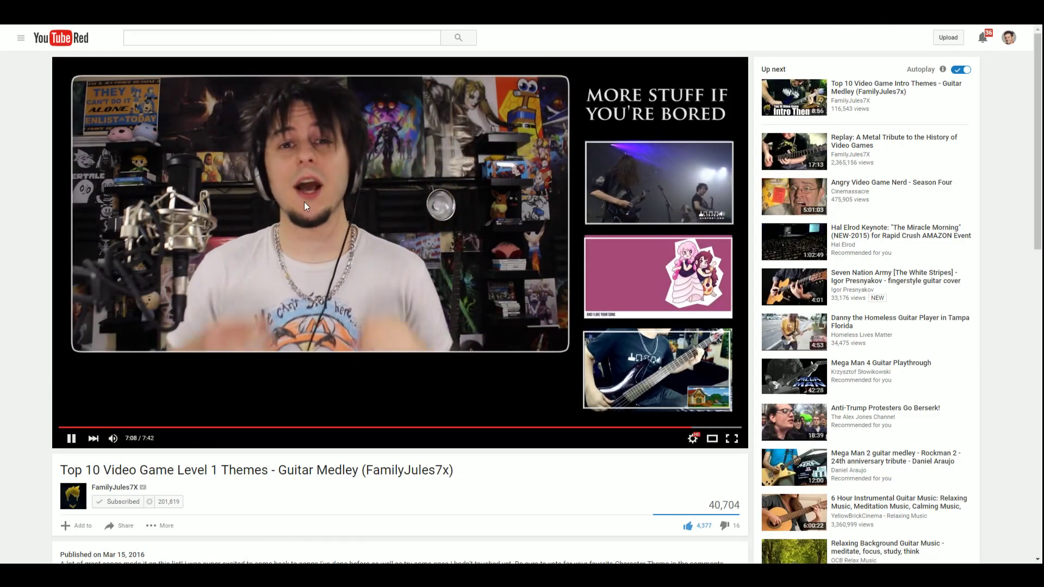
Step: Start the next video from its end-screen thumbnail
click(636, 356)
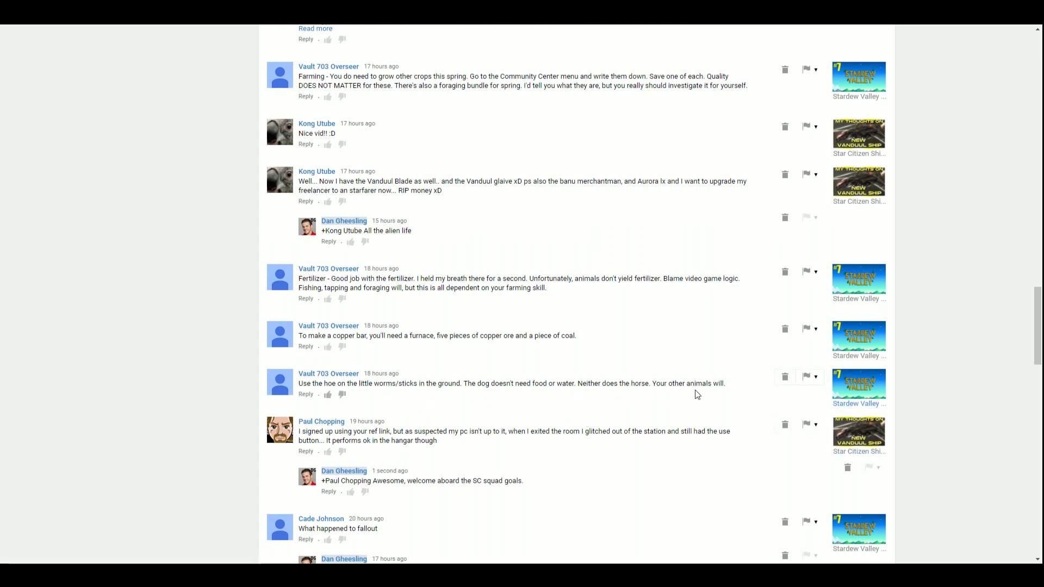
Step: Post replies under Vault 703 Overseer's hoe tip and the copper-bar comment
click(306, 395)
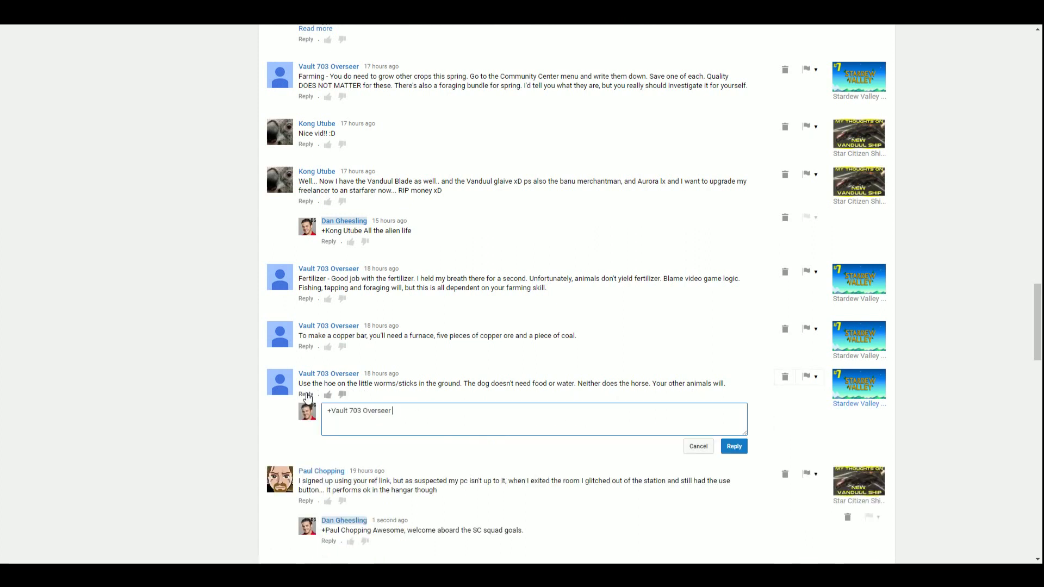
text(Thank)
text(pro tips.)
click(743, 449)
scroll(398, 376, up, 1)
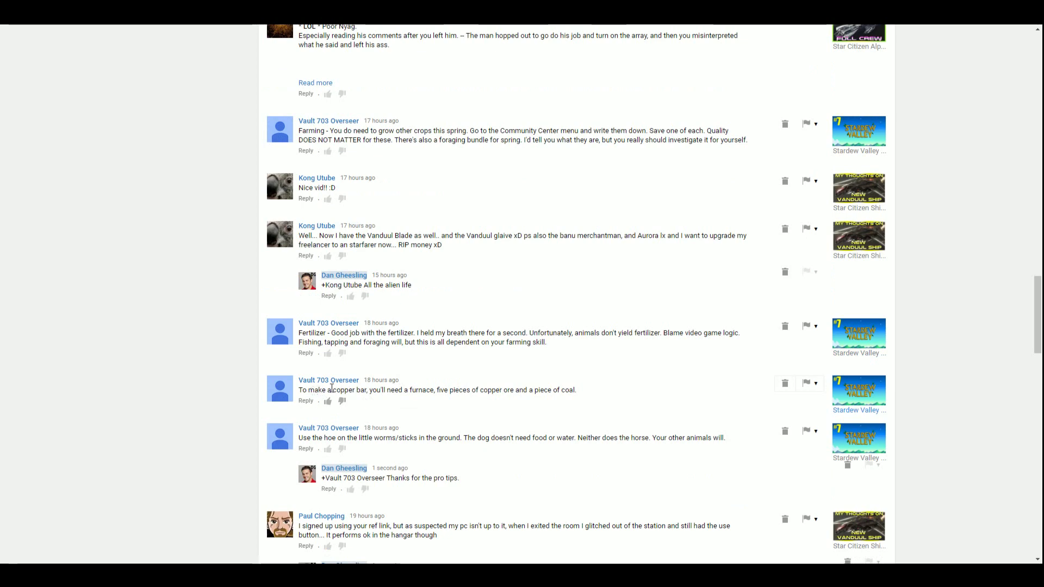
click(306, 401)
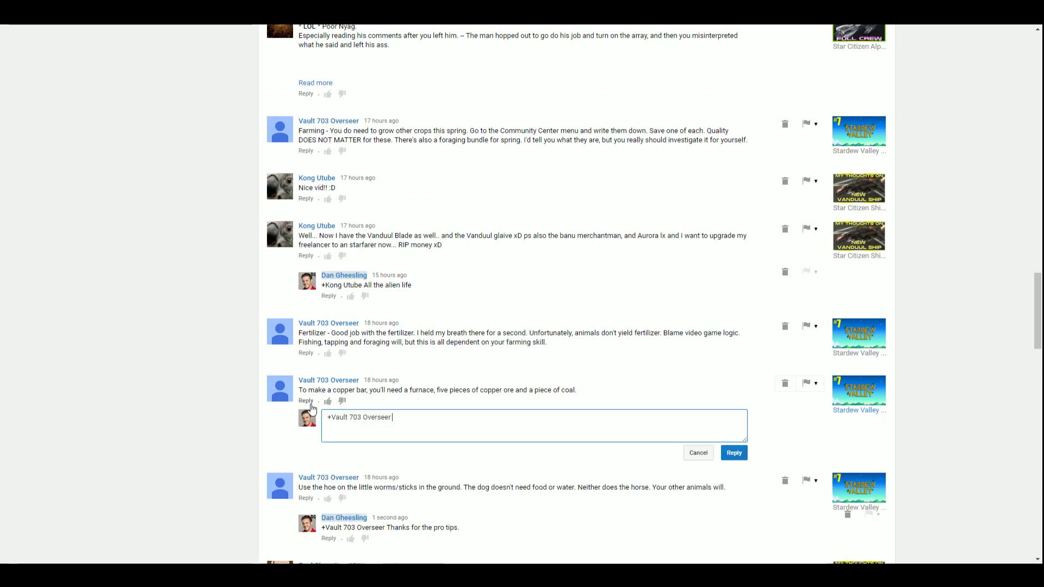
click(734, 453)
scroll(511, 457, up, 1)
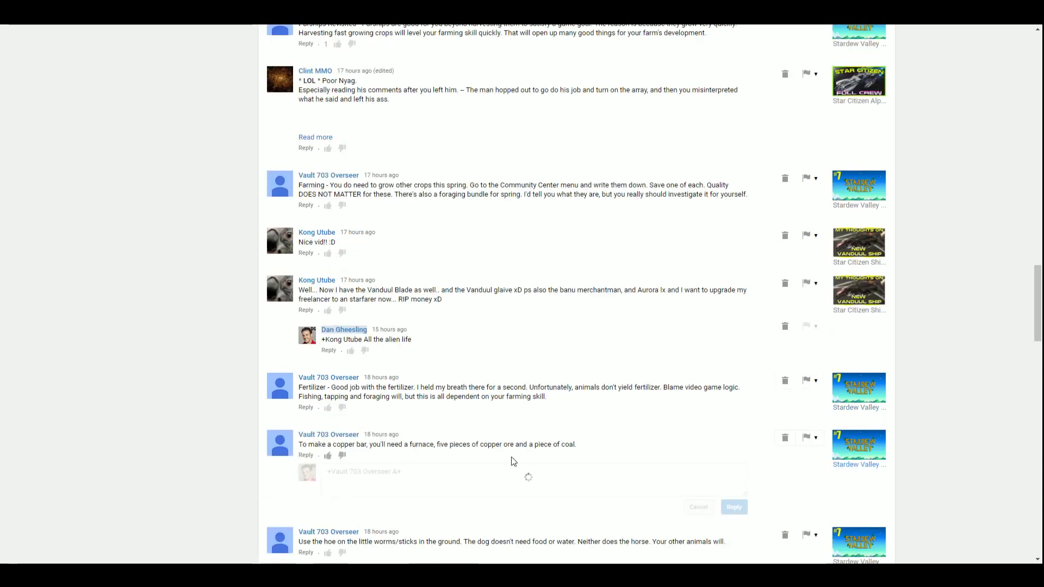
Step: Reply to the Fertilizer comment: don't hold your breath unless underwater; bad-fertilizer ramifications
click(311, 410)
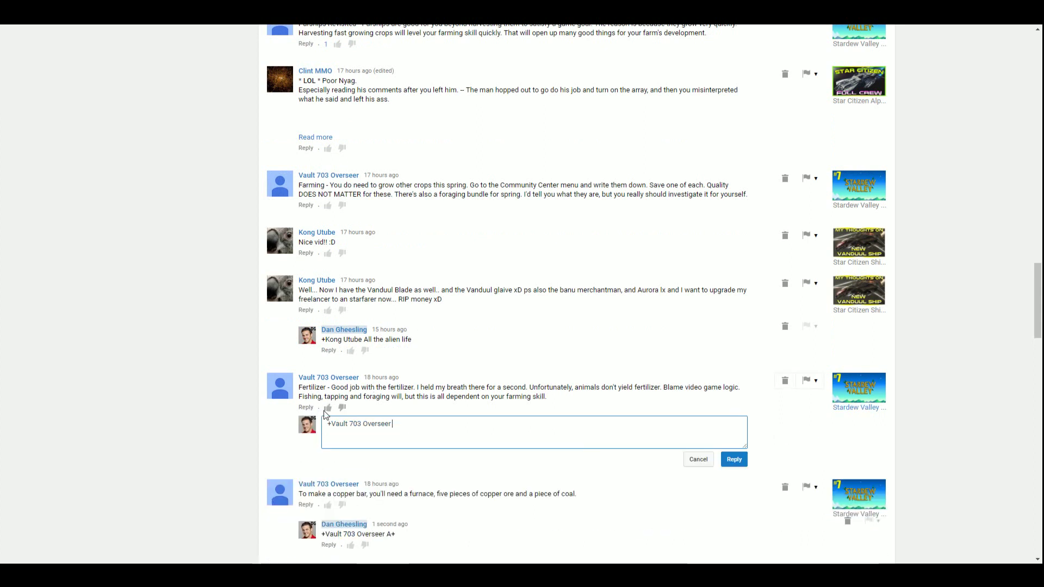
text(Don't)
text( hold your breath, unlesss y)
key(BackSpace)
key(BackSpace)
key(BackSpace)
text(you are underwater. You can never undest)
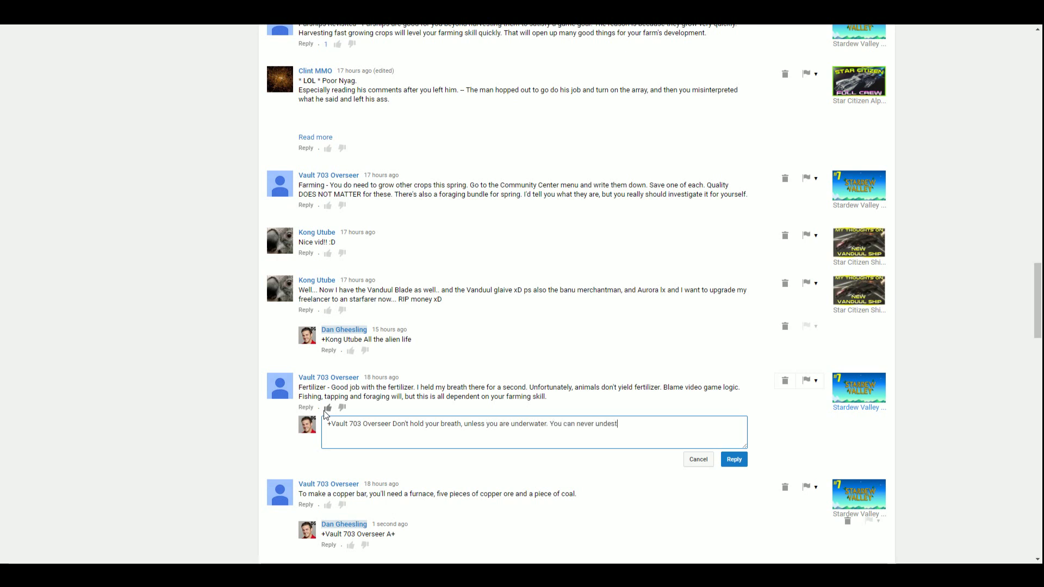
text(and what the r)
text(amifications are of bad ferti)
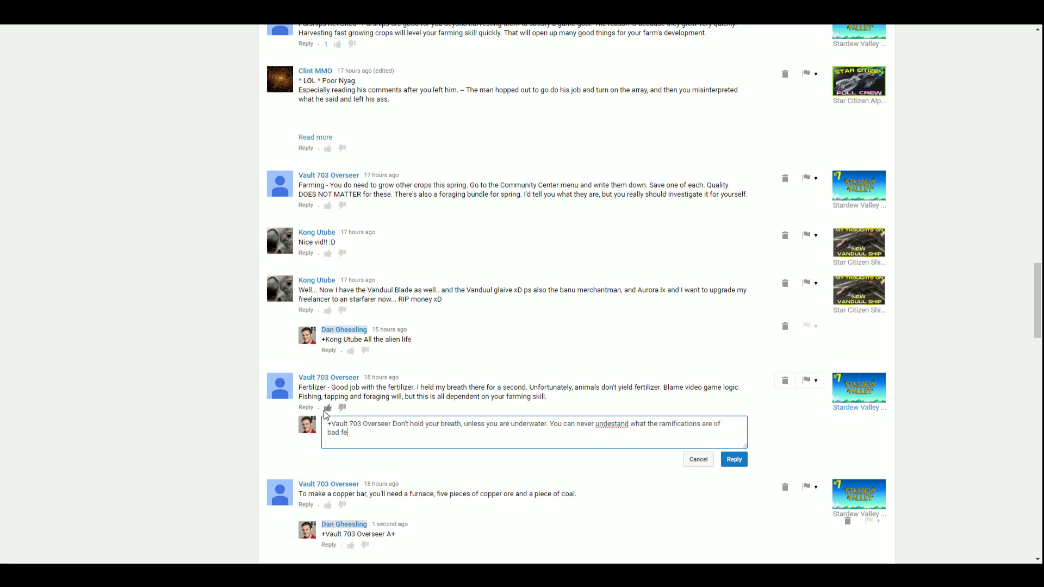
text(lizer.)
click(734, 459)
scroll(489, 408, up, 1)
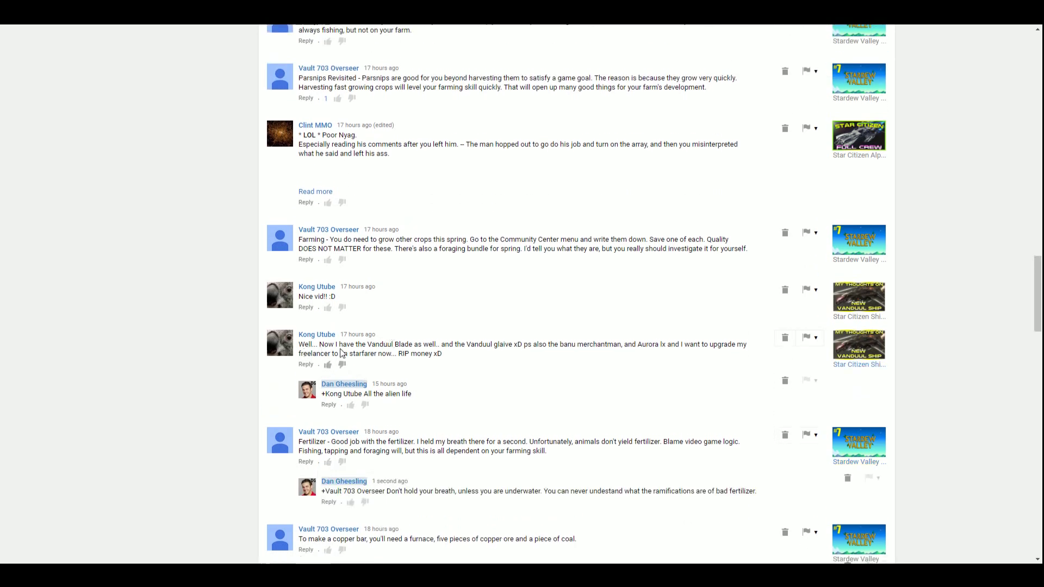
scroll(341, 349, up, 1)
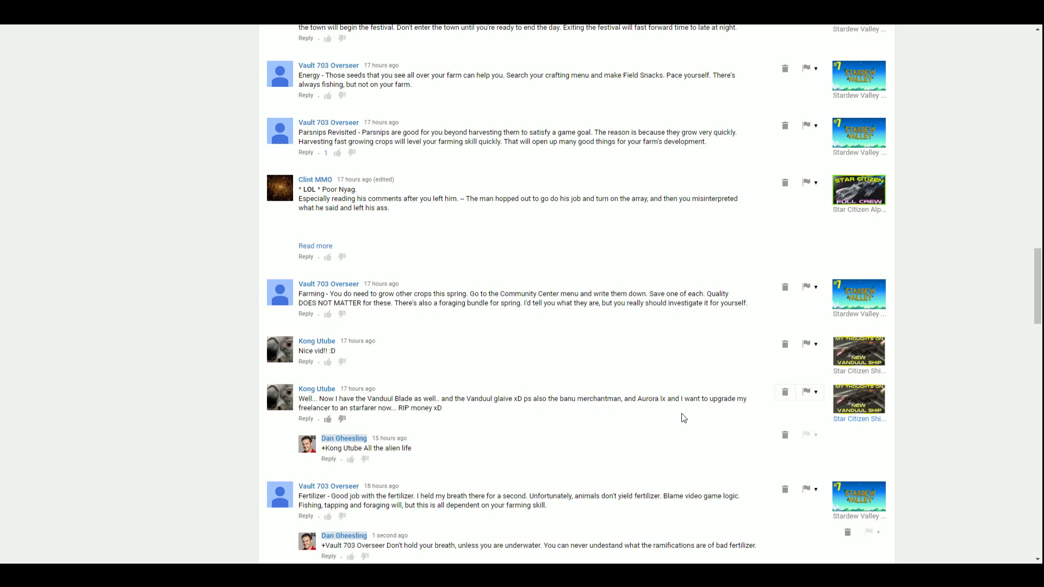
scroll(570, 395, up, 1)
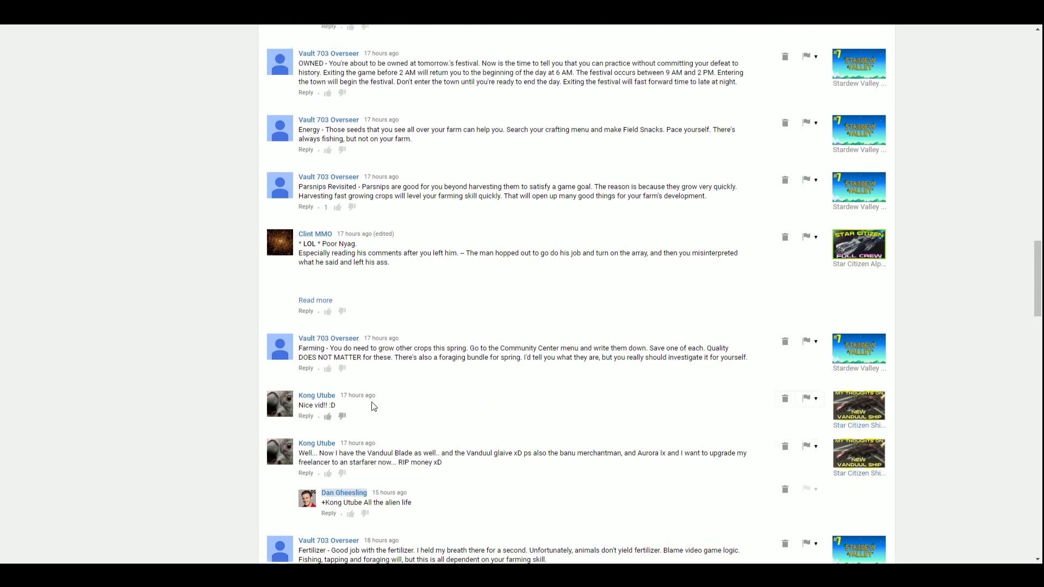
Step: Thank the 'Nice vid!! :D' commenter and reply 'Quality always yatters' to the Farming comment
click(307, 417)
text(Thanks m8)
click(734, 467)
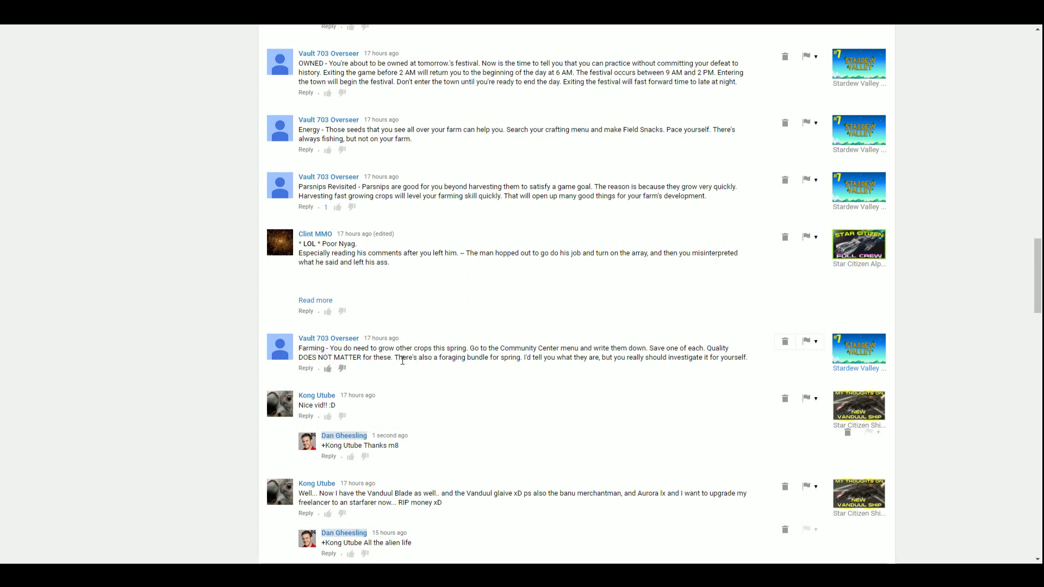
click(306, 368)
text(+Vault 703 Overseer)
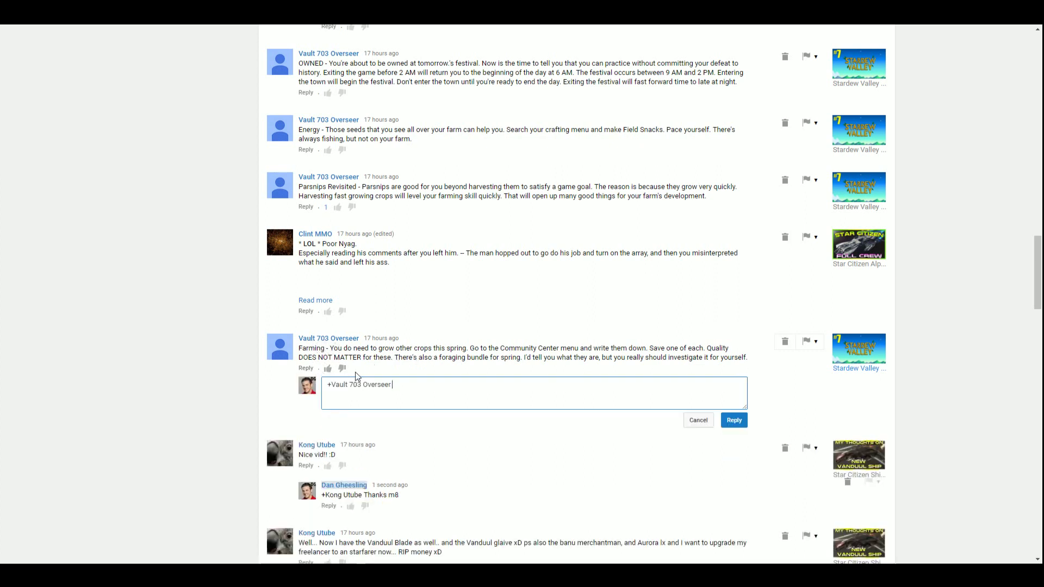
text(Quality always yatters.)
click(722, 424)
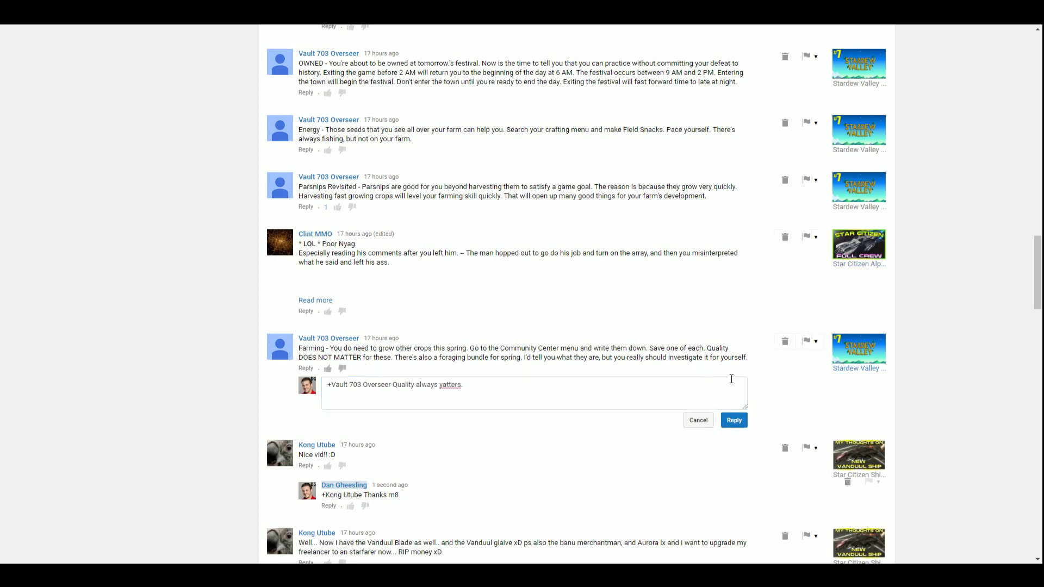
click(734, 420)
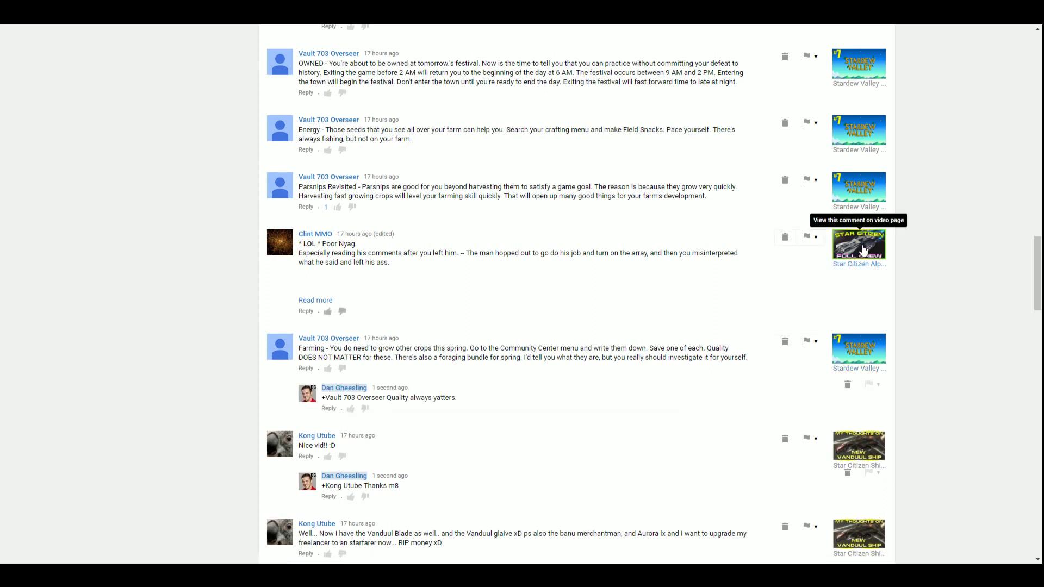
Step: Show the full text of the long Nyag comment via 'Read more'
click(315, 301)
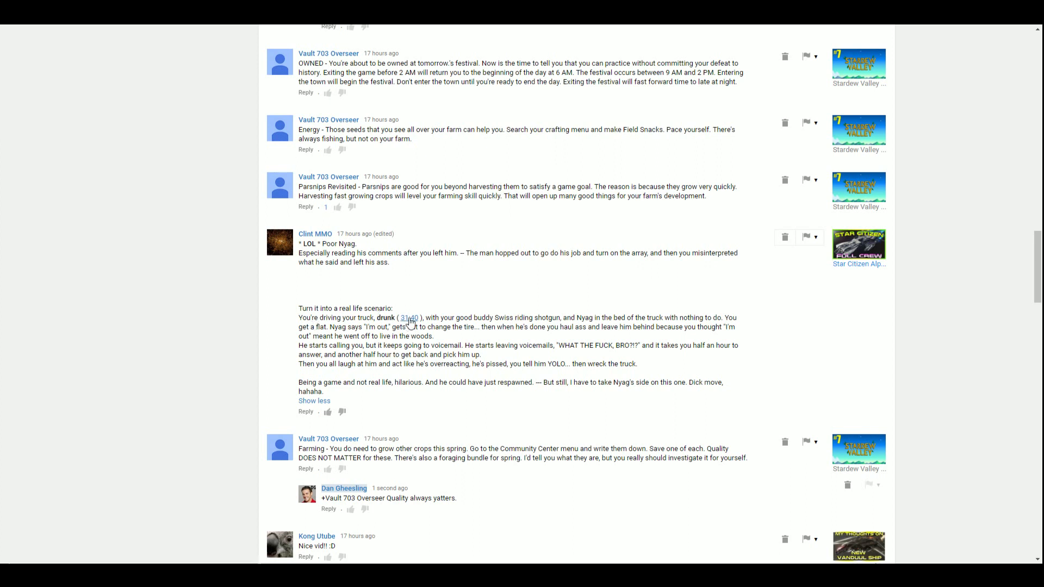
click(409, 319)
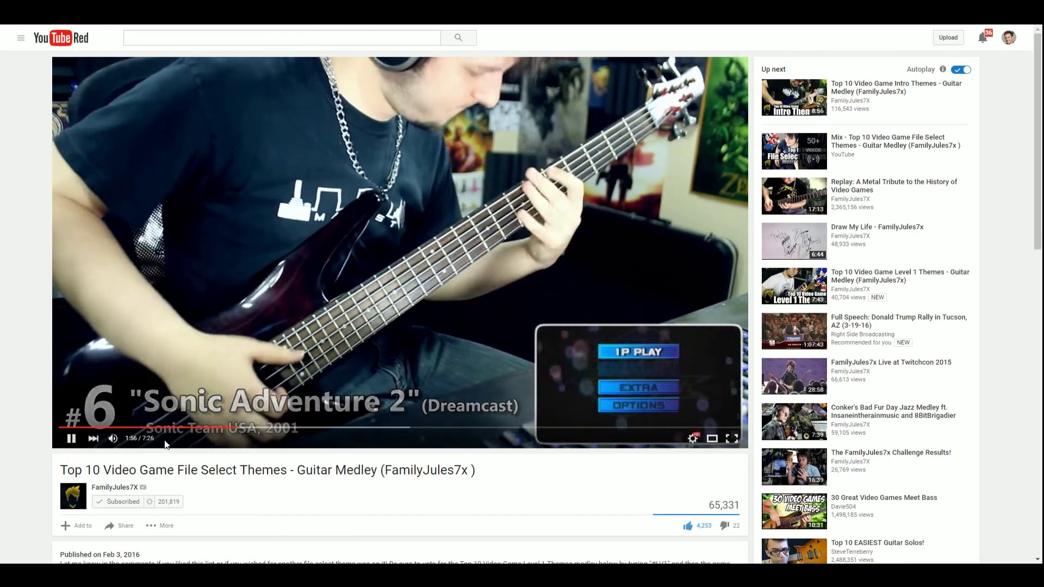
drag(151, 441, 144, 441)
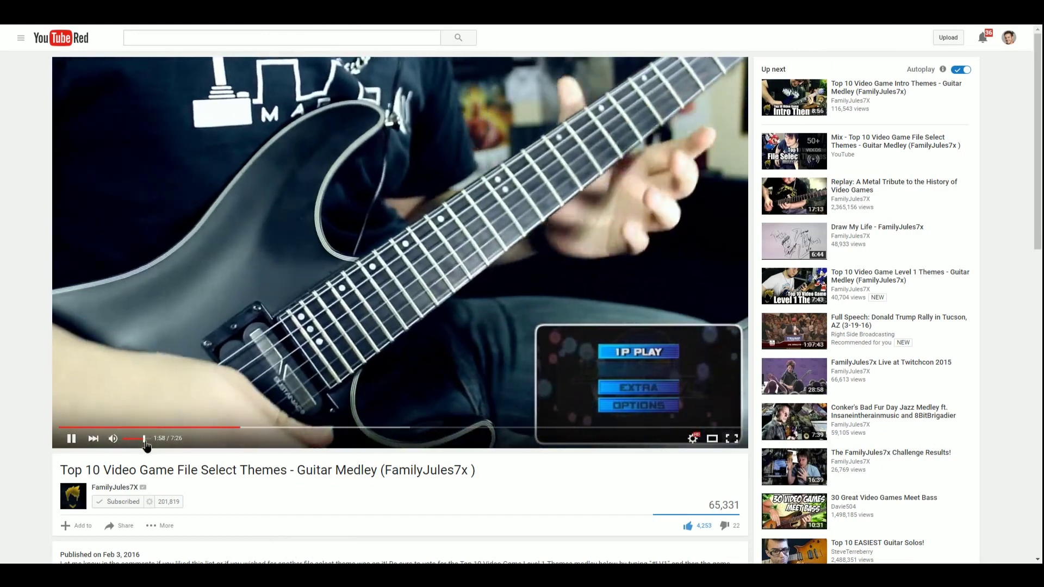
scroll(446, 337, down, 15)
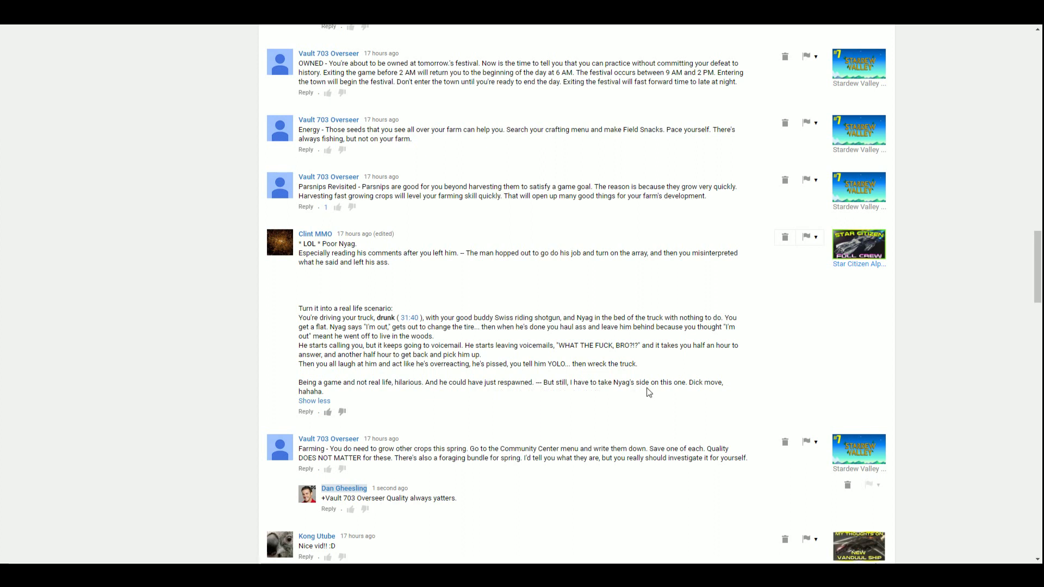
click(307, 411)
text(+Clint MMO Cl)
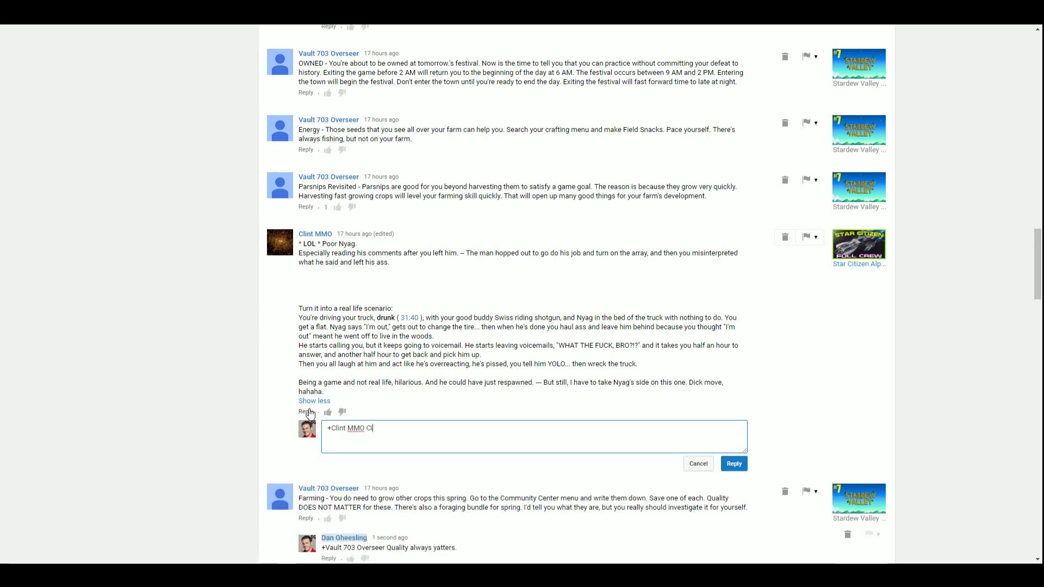
text(int, I appreciate your rea)
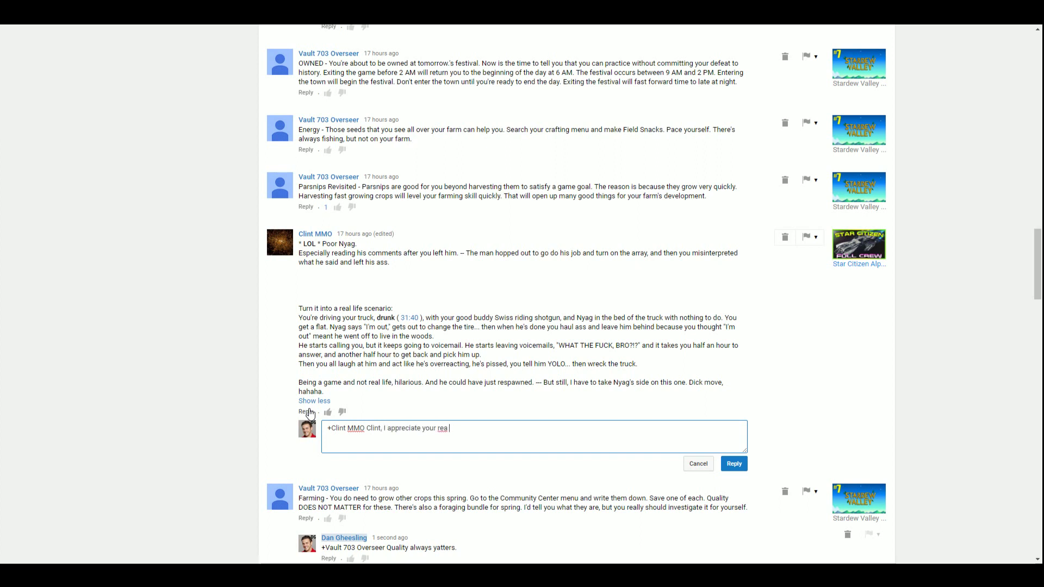
text(l life analysis.)
key(BackSpace)
key(BackSpace)
text(is 2nd)
text( to none - and Nyag w)
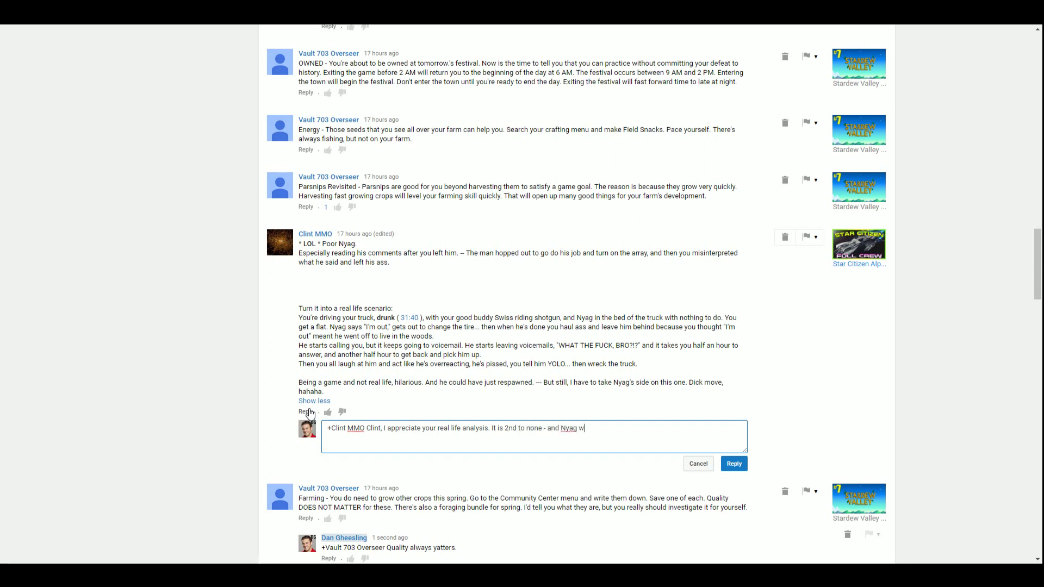
text(ill always believe now)
click(733, 463)
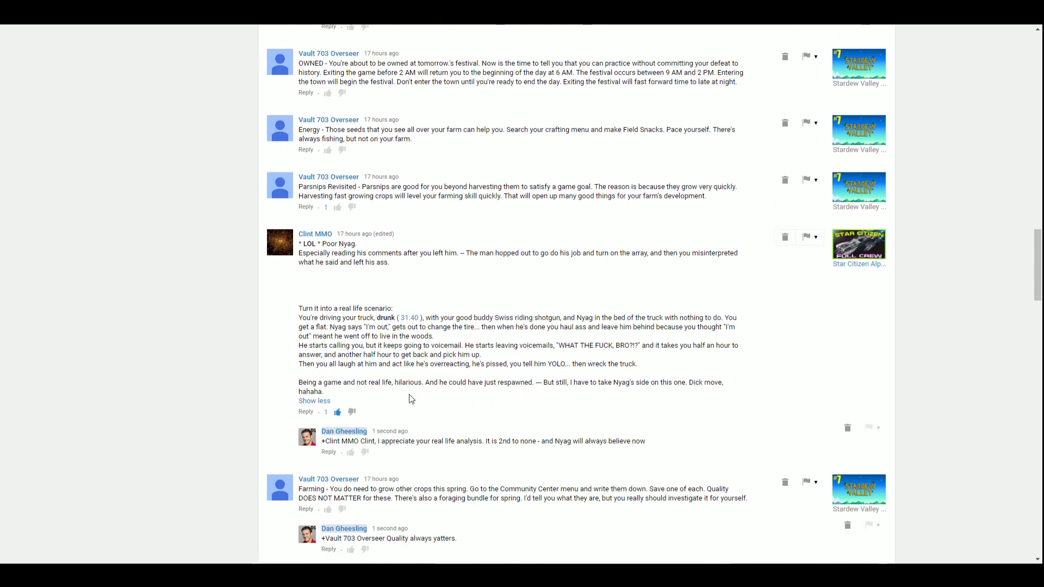
scroll(409, 394, up, 2)
scroll(384, 429, up, 1)
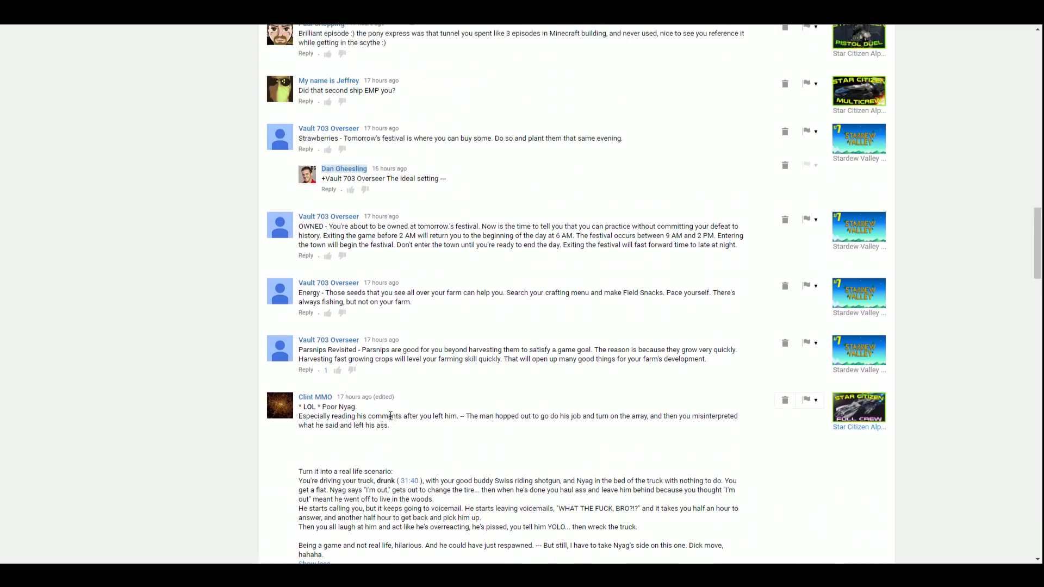
scroll(377, 400, up, 1)
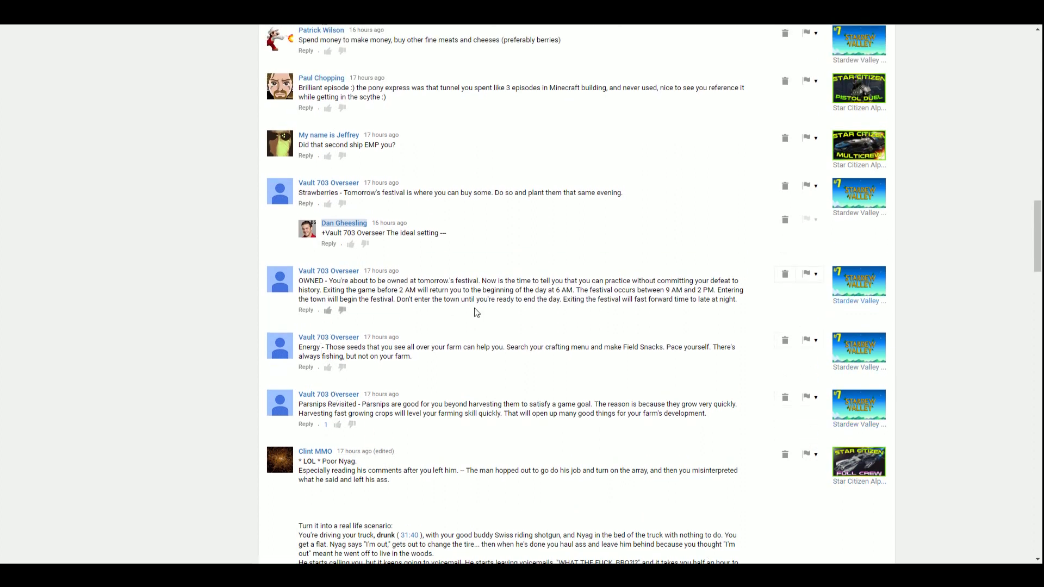
scroll(377, 347, up, 1)
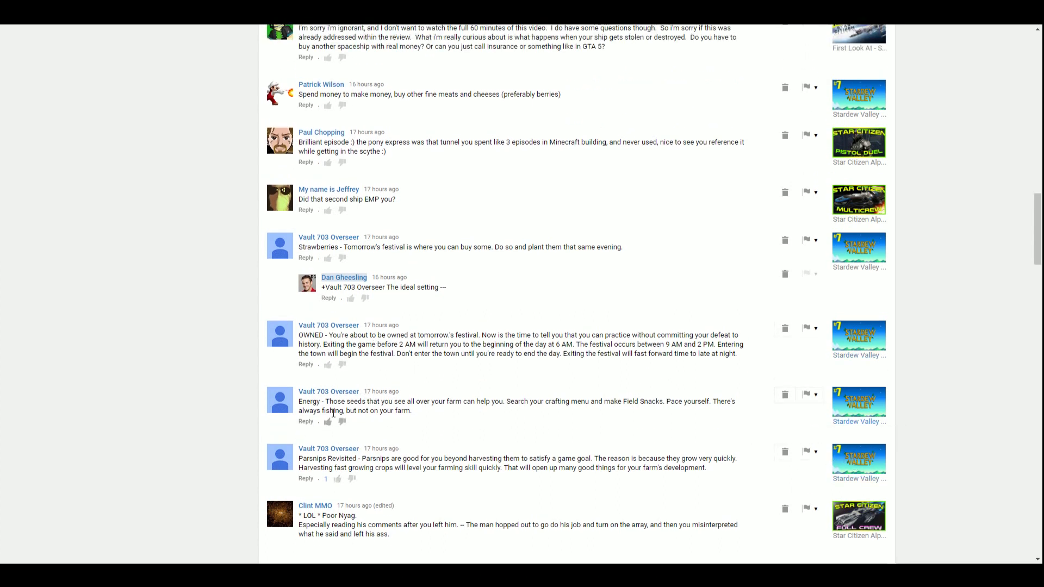
scroll(332, 412, up, 1)
scroll(342, 407, down, 2)
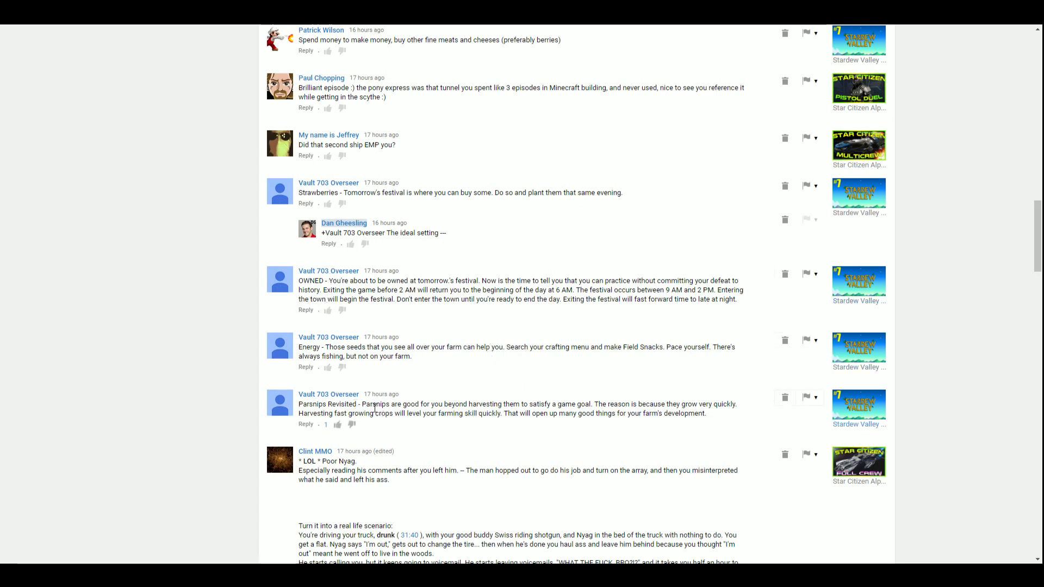
scroll(397, 414, up, 2)
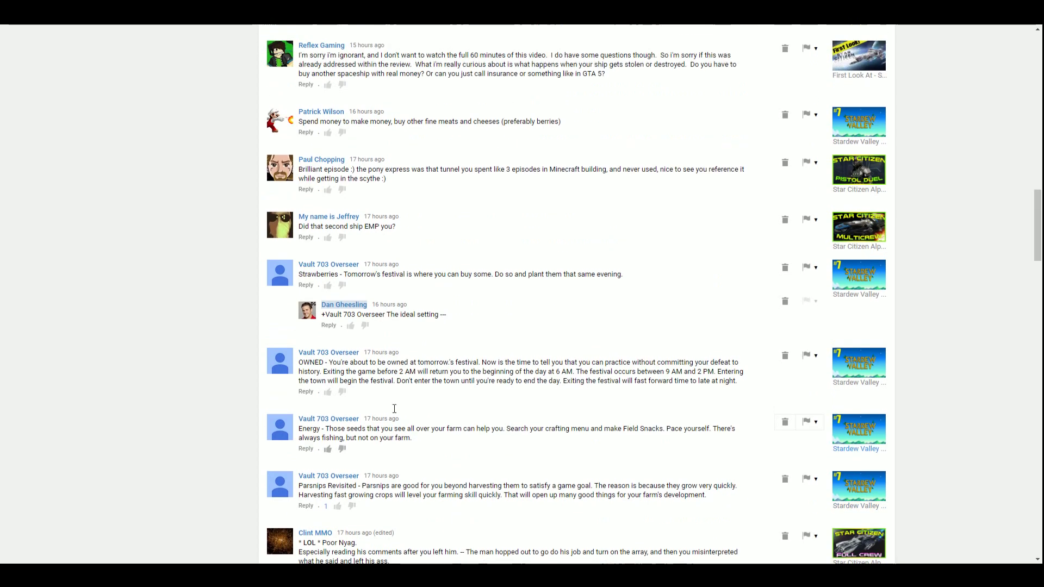
scroll(394, 413, up, 2)
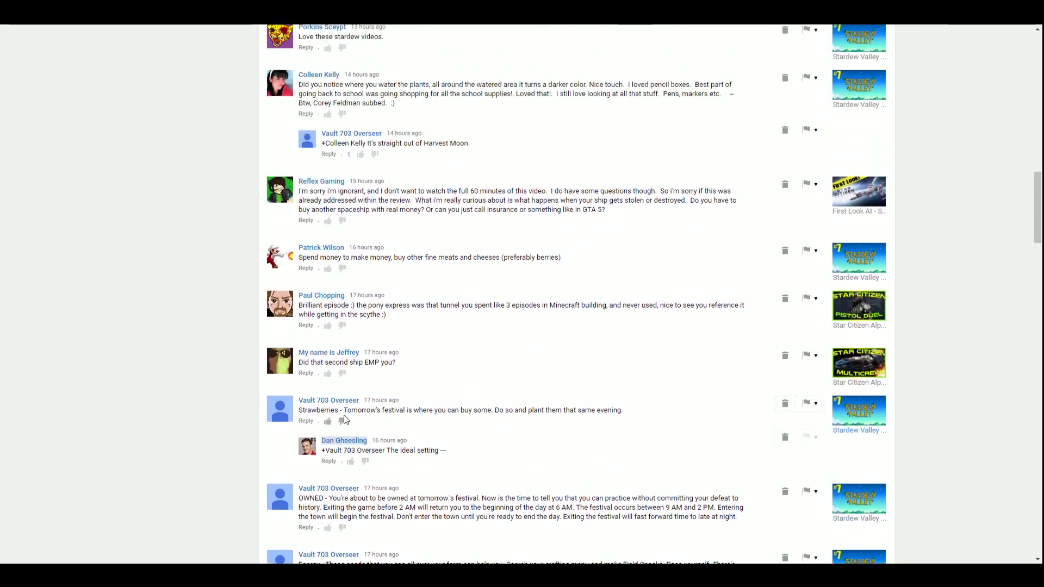
scroll(343, 417, up, 1)
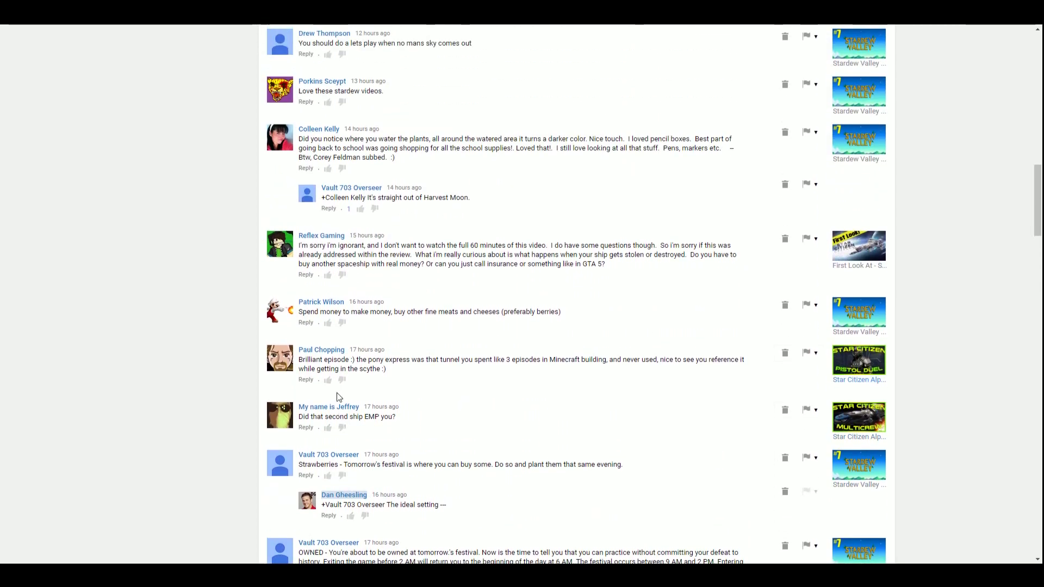
Step: Post the 'EMP is a funkblaster' reply under the second-ship EMP question
click(305, 428)
key(BackSpace)
text(E)
key(BackSpace)
text(EMP is a funkg)
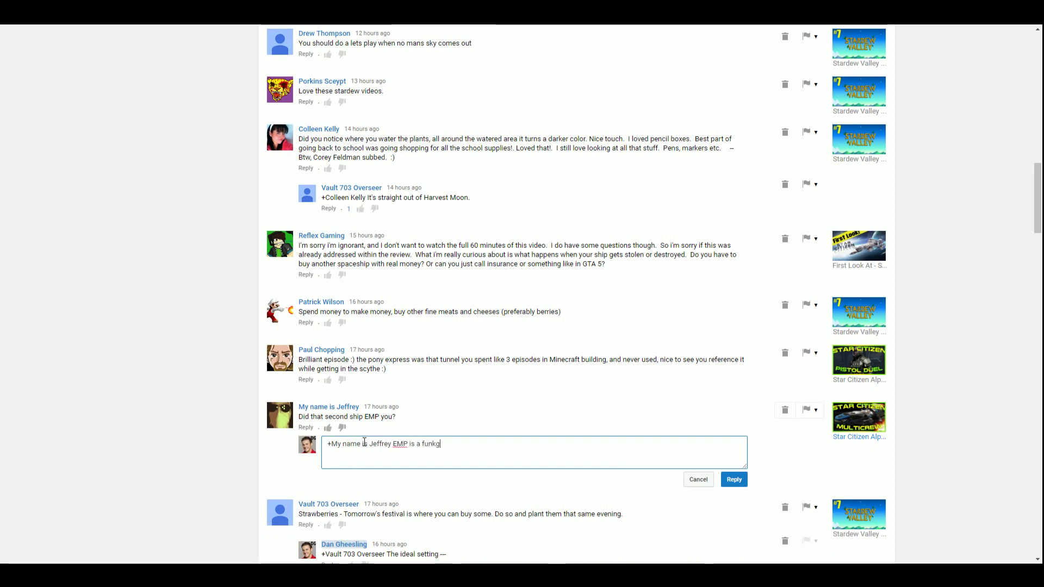
text(blaster.)
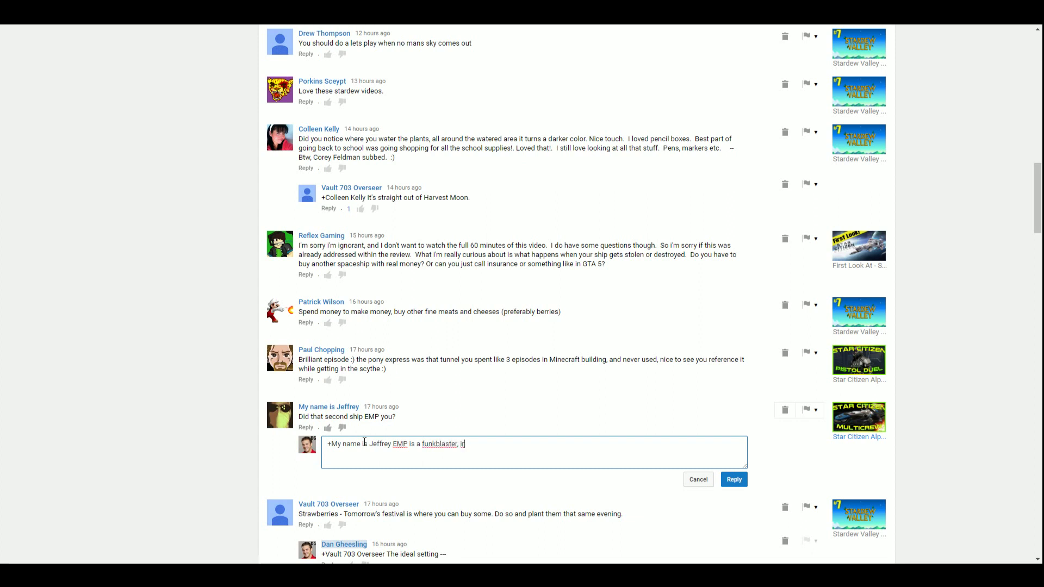
text(f my electronics)
text( went dark then you k)
text(now I got U)
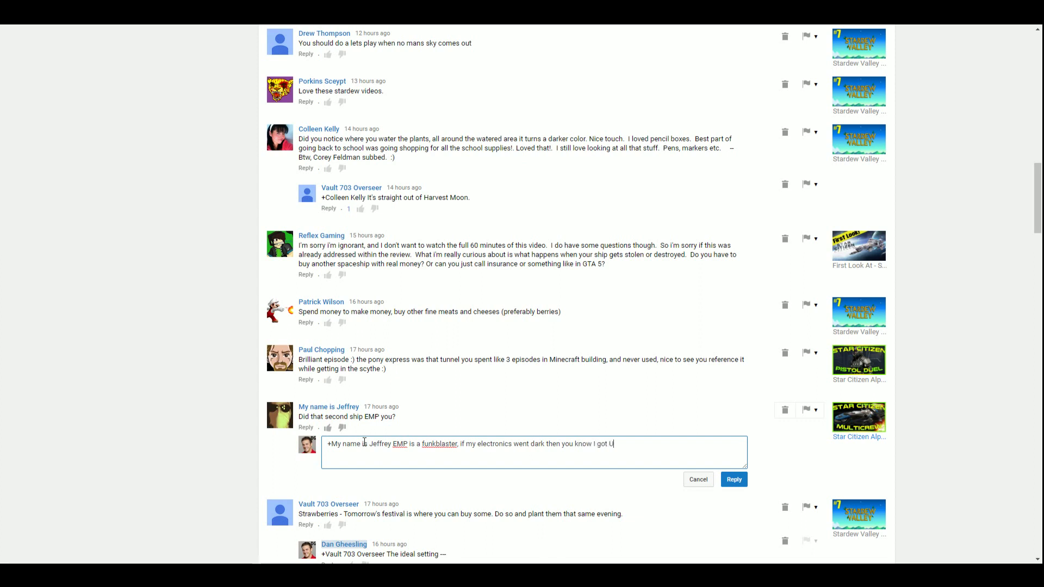
text(MPED, but i d)
text(ont for sure.)
click(734, 479)
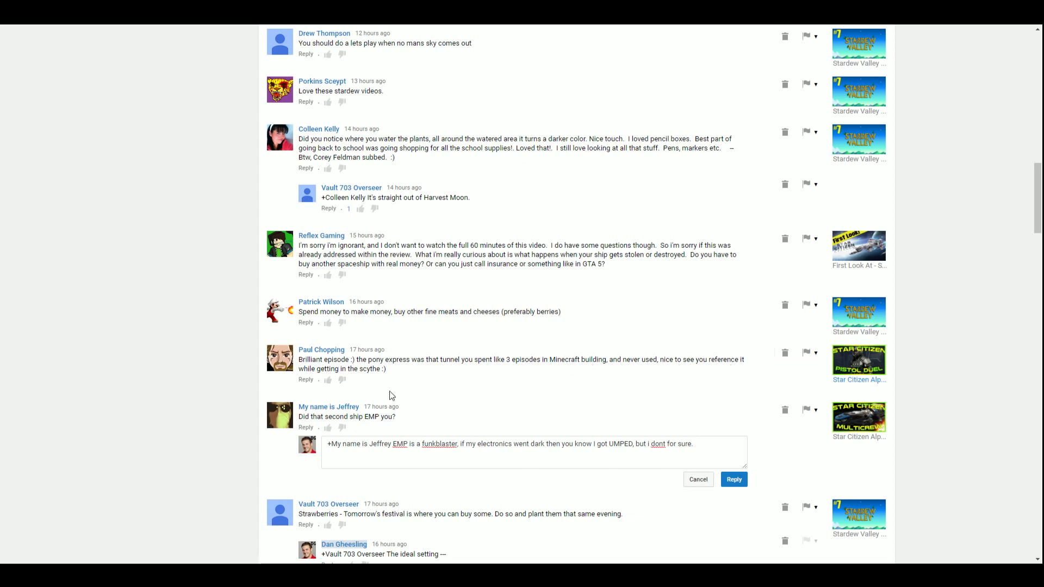
click(306, 380)
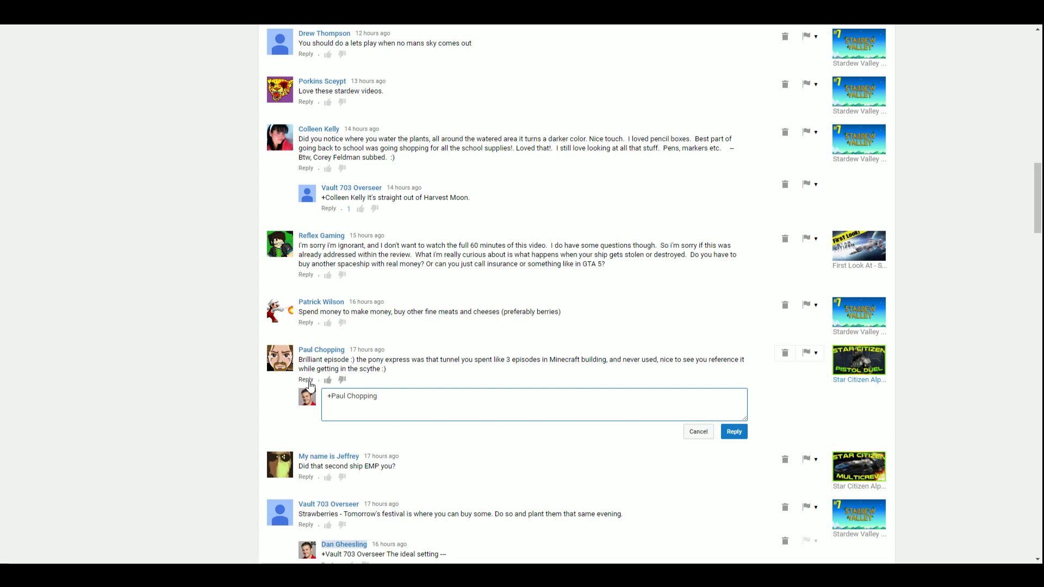
text( I can a)
text(ppreciate the )
text(multi crossover hype.)
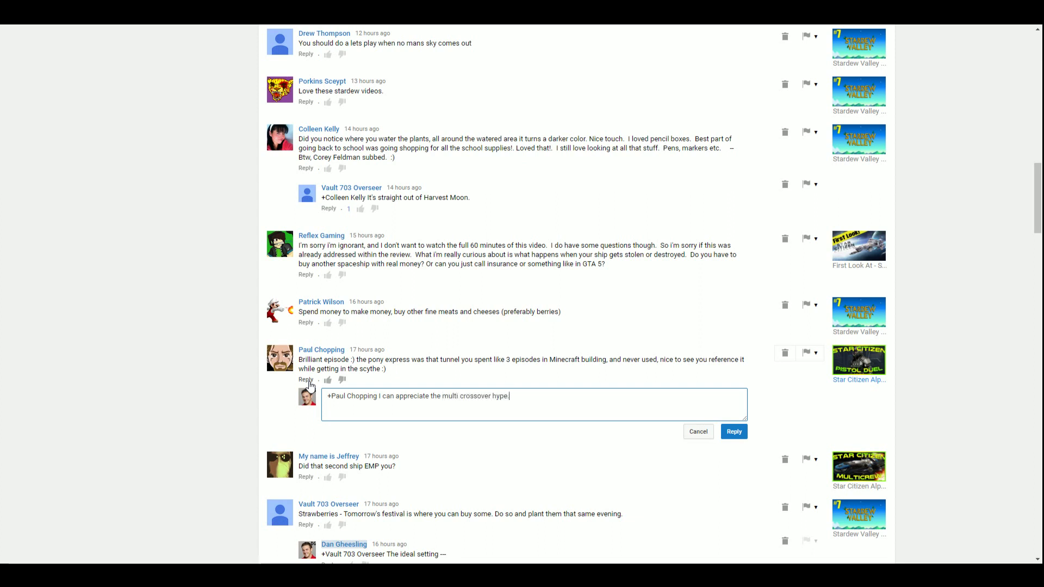
click(733, 432)
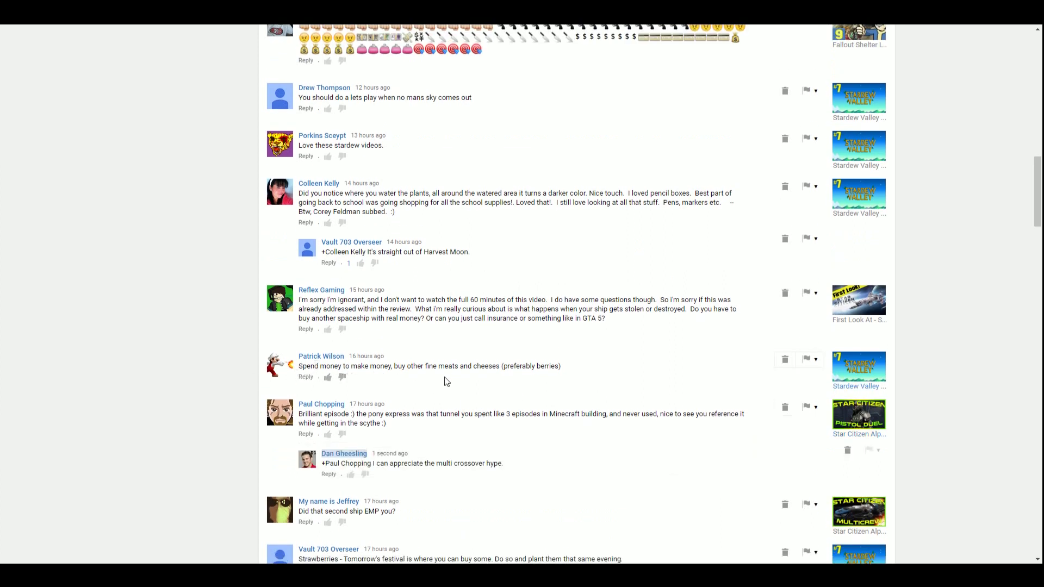
click(306, 377)
text(Berries are not a meat or a chewese, it is a)
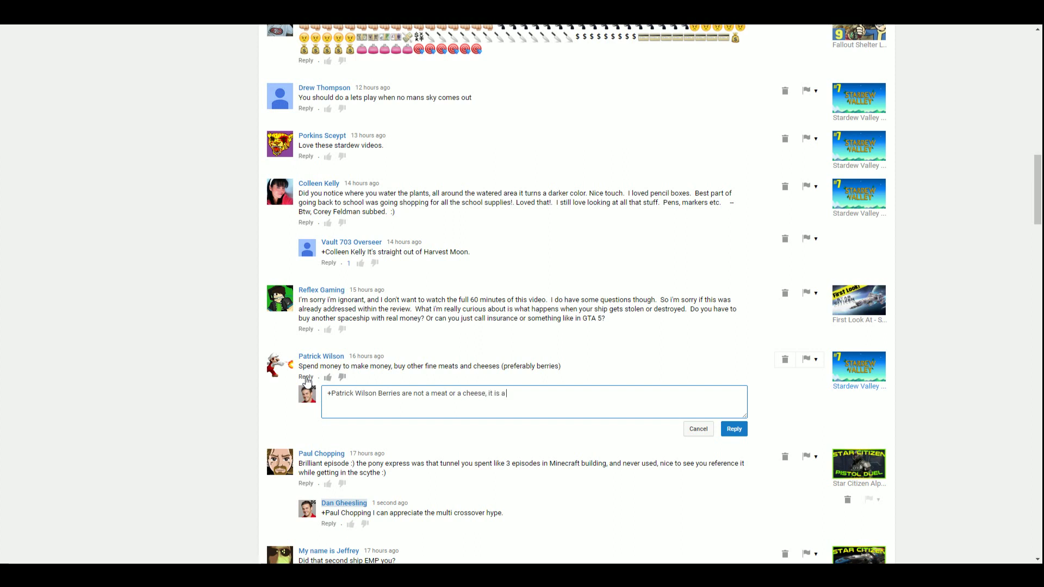
text(omplex dairy produy)
click(734, 428)
scroll(265, 332, up, 1)
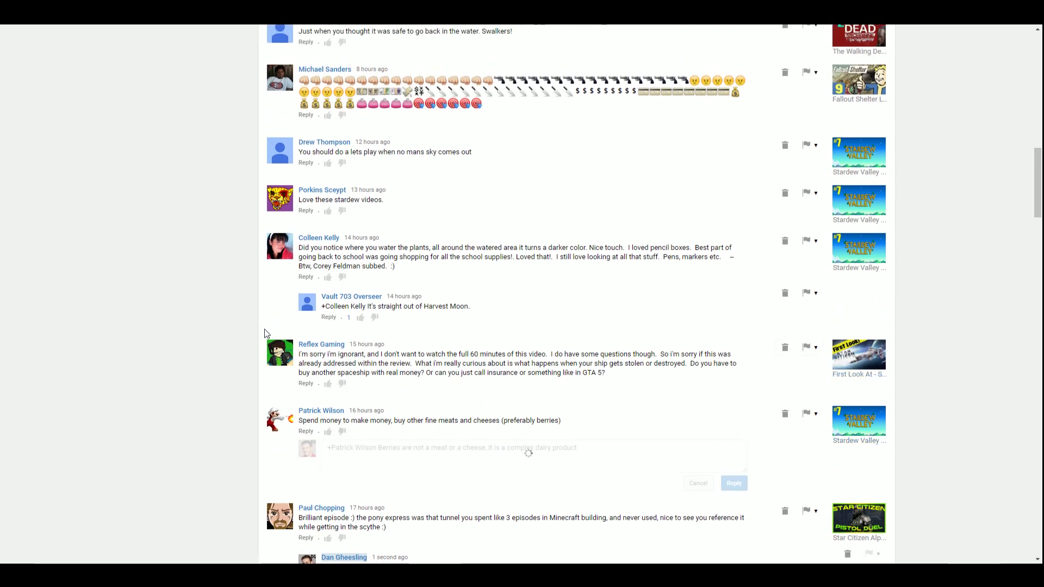
scroll(266, 328, up, 1)
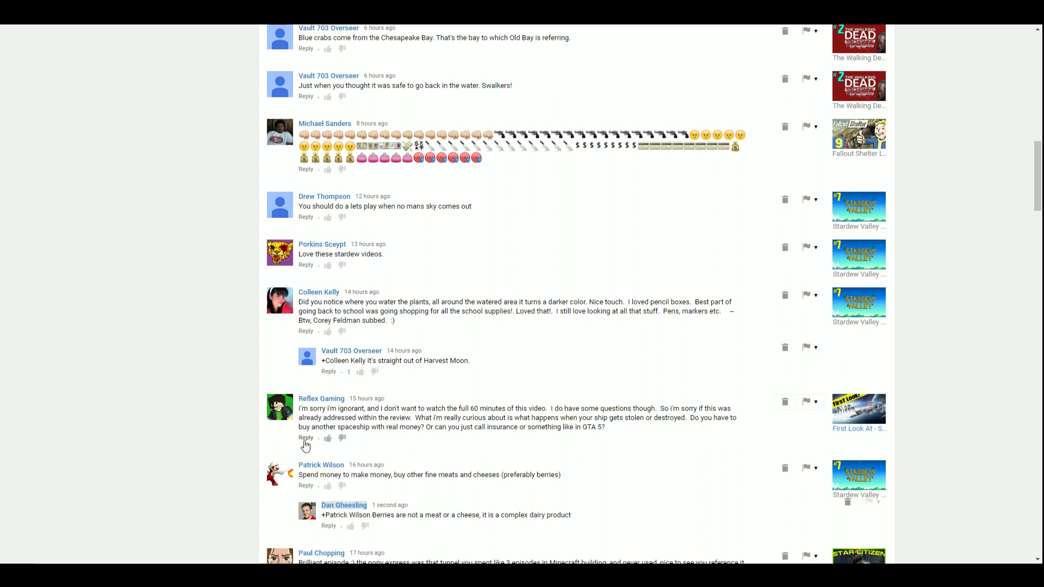
Step: Reply to Reflex Gaming explaining the in-game 6-month ship insurance and deductible
click(306, 439)
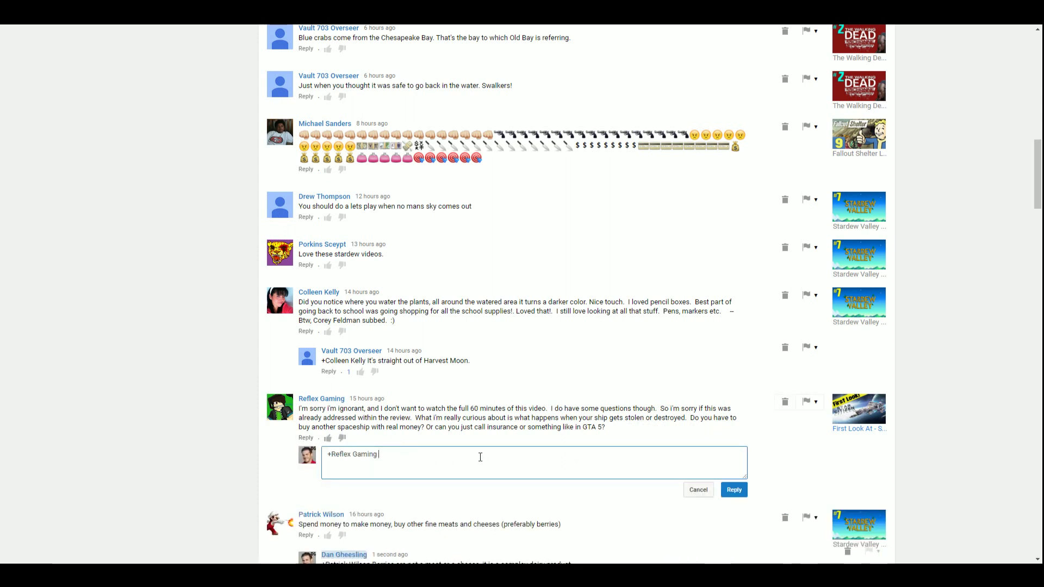
text(So in game, there is 6 month insurance. You can pay a)
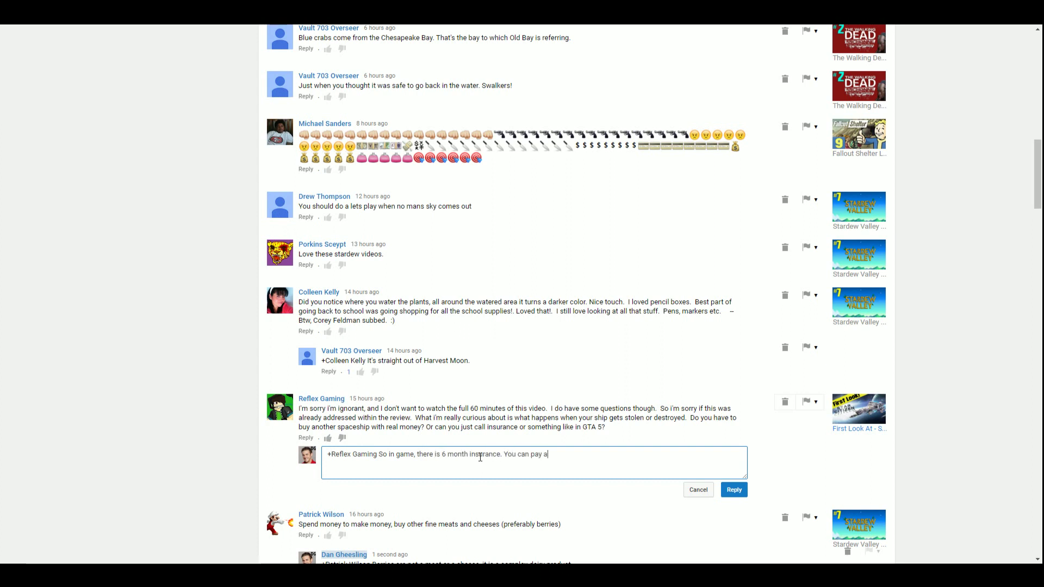
text( small)
text( deductible to get your)
text( ship back, but this is a)
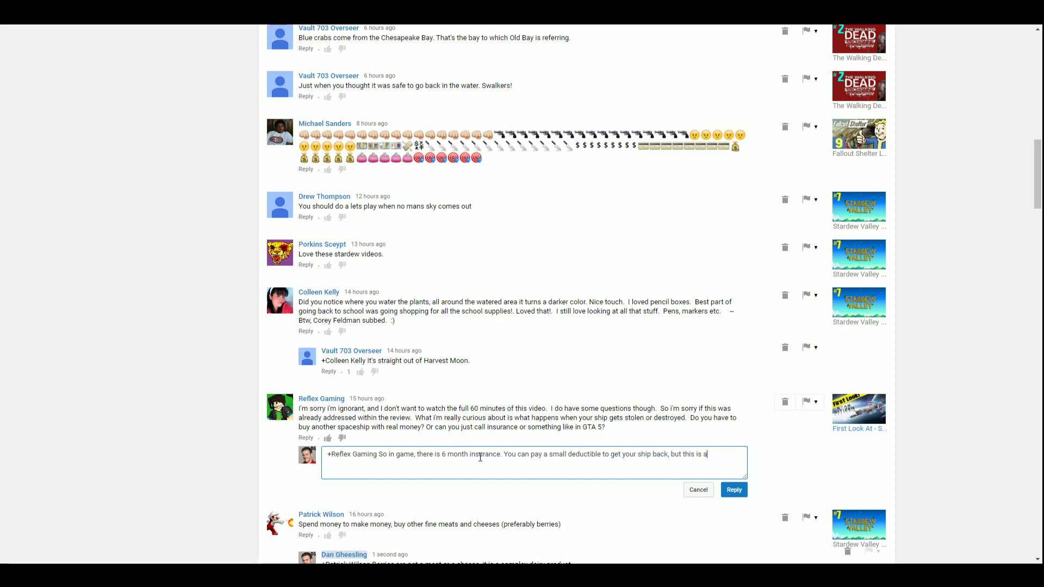
text(ll later)
text(, right now you get your ship back by pushing a y)
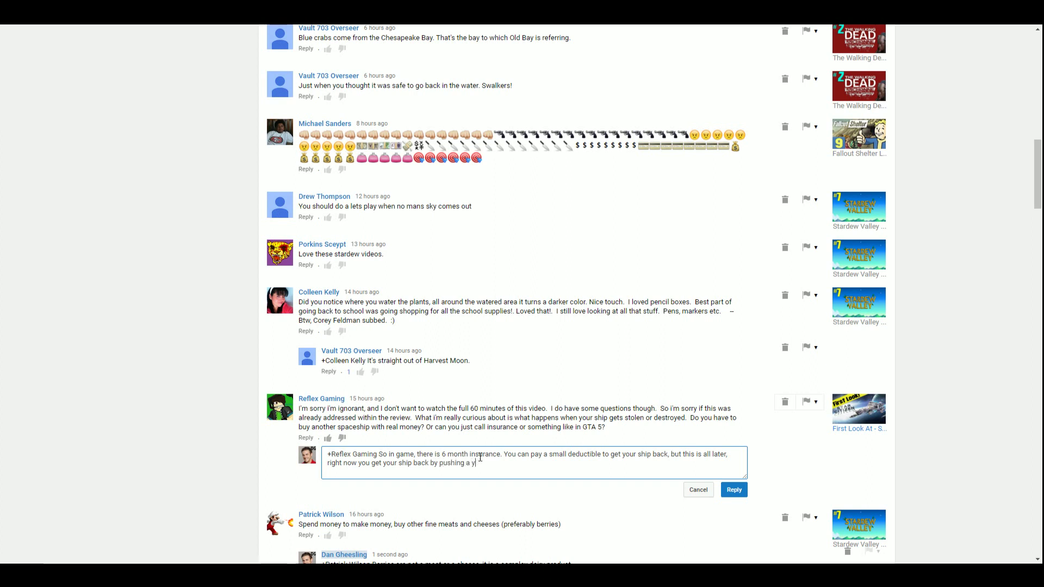
text(tton)
click(732, 489)
scroll(512, 364, up, 2)
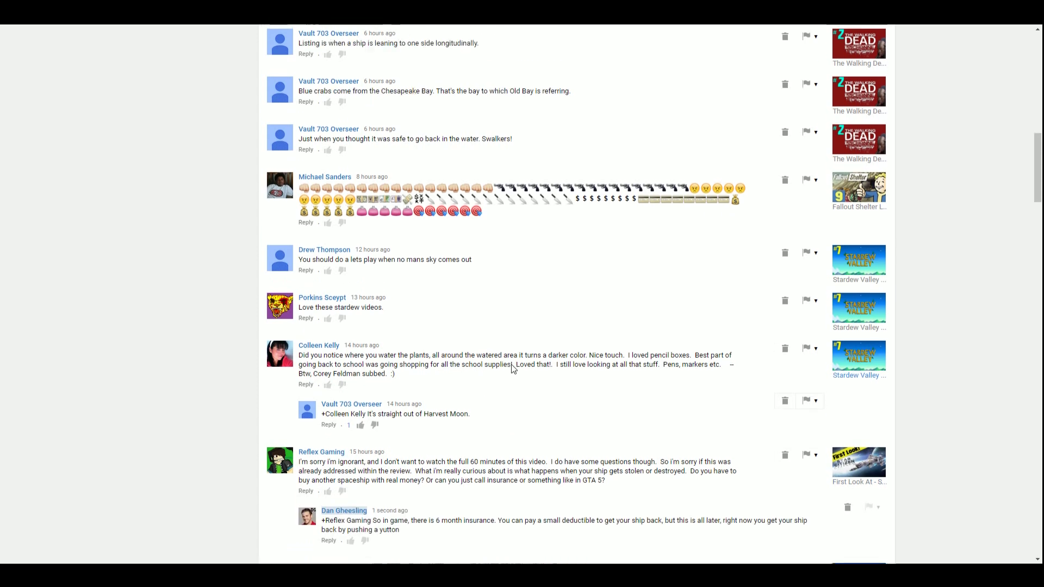
scroll(511, 364, up, 1)
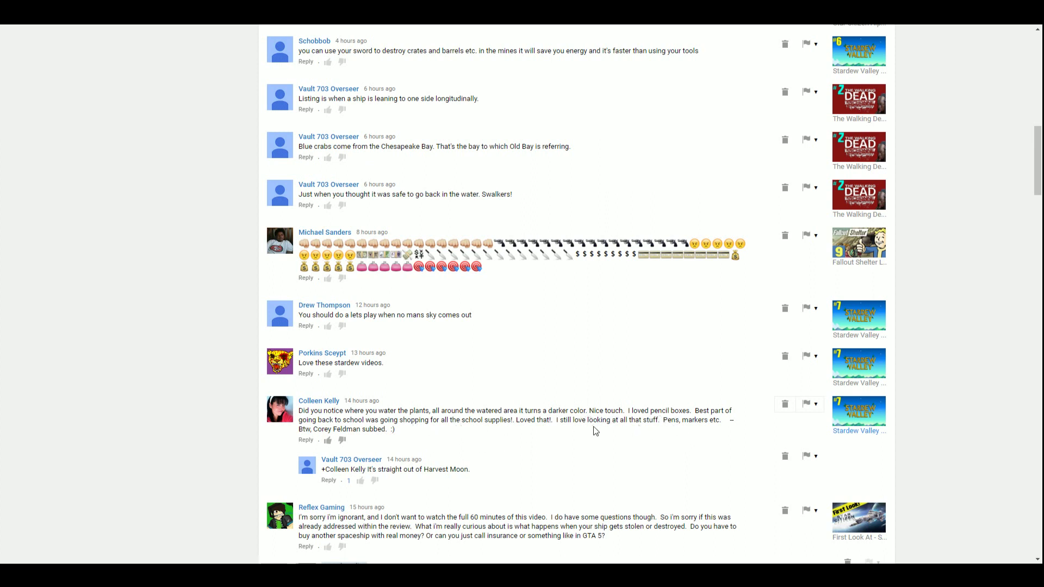
click(306, 440)
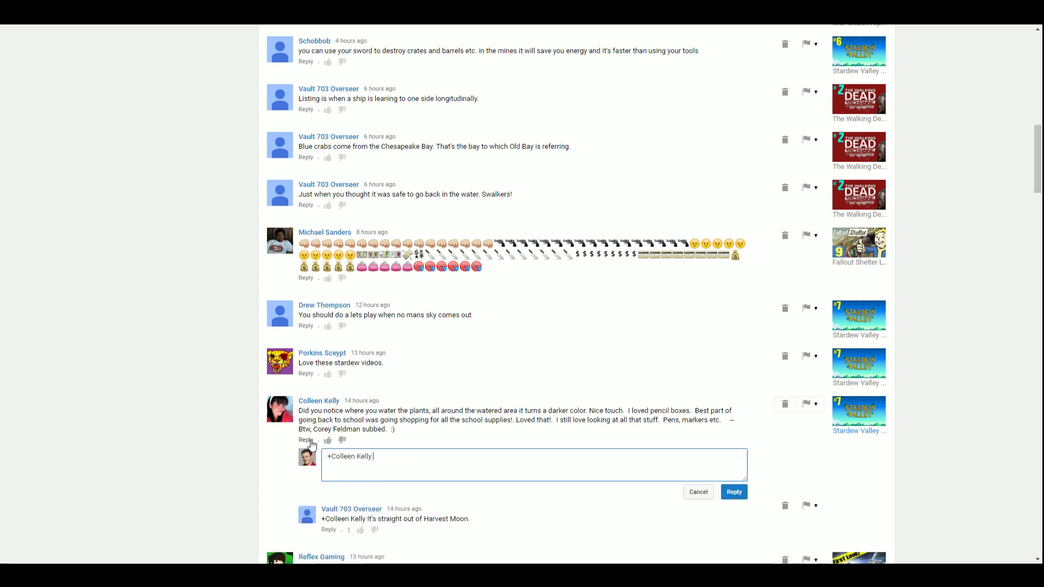
text(Yas, yas I did, its gud)
click(723, 496)
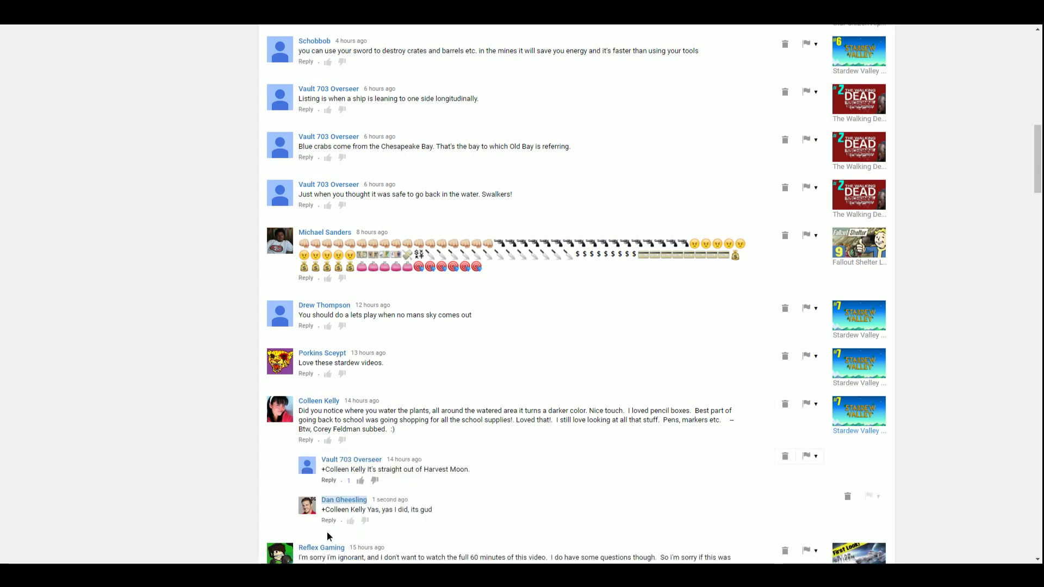
click(330, 526)
text(The dream)
scroll(407, 486, down, 1)
click(803, 518)
scroll(715, 448, up, 1)
scroll(472, 432, up, 1)
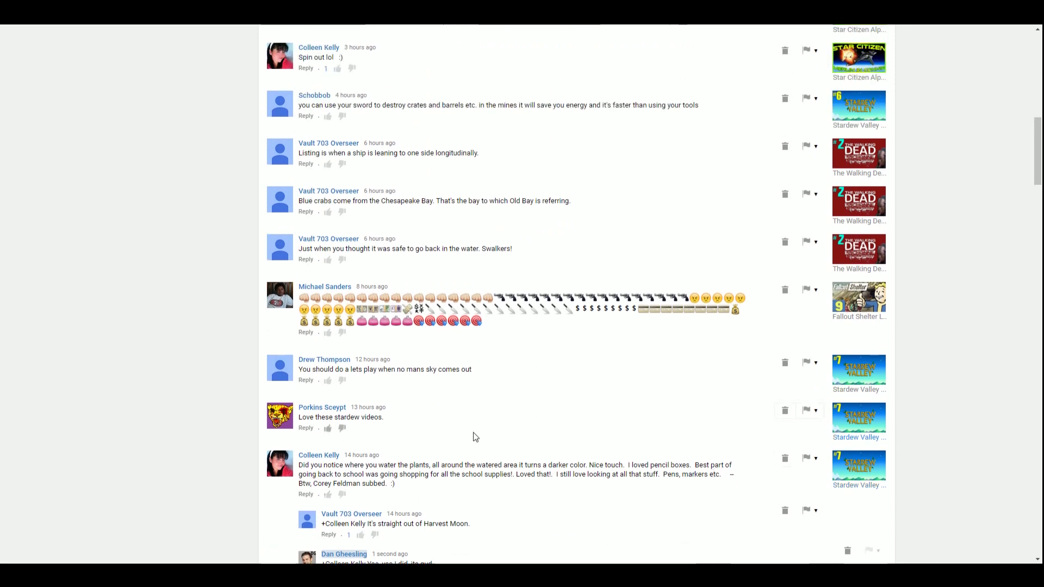
click(306, 428)
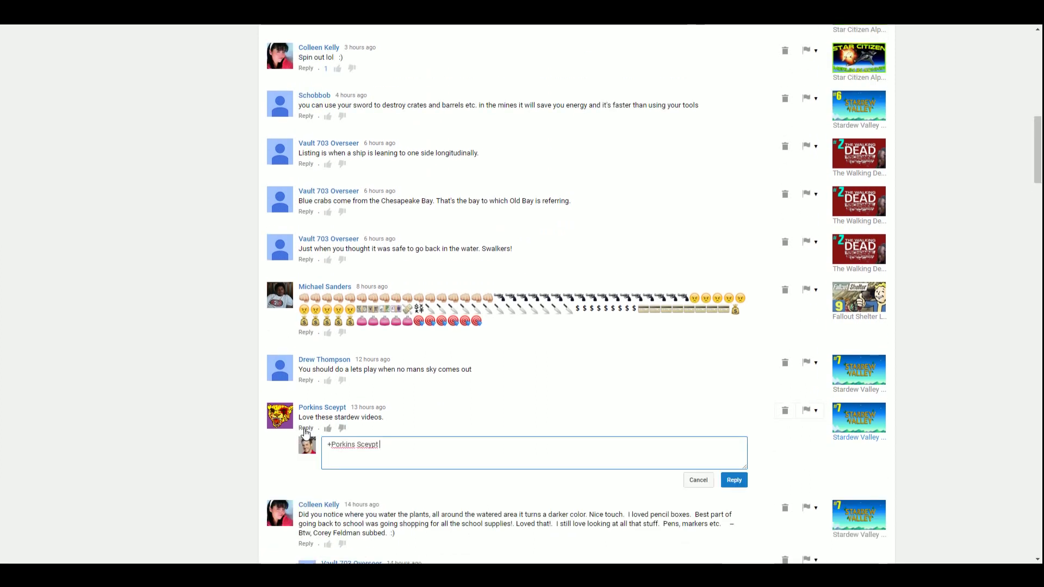
text(Hey thanks Prki)
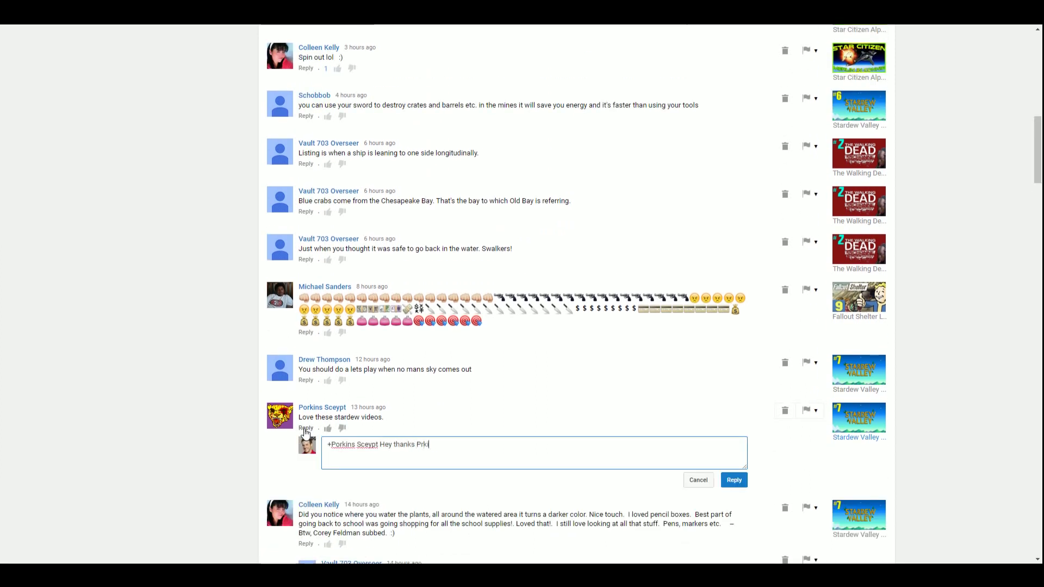
key(BackSpace)
key(BackSpace)
key(BackSpace)
text(orkins, I ap)
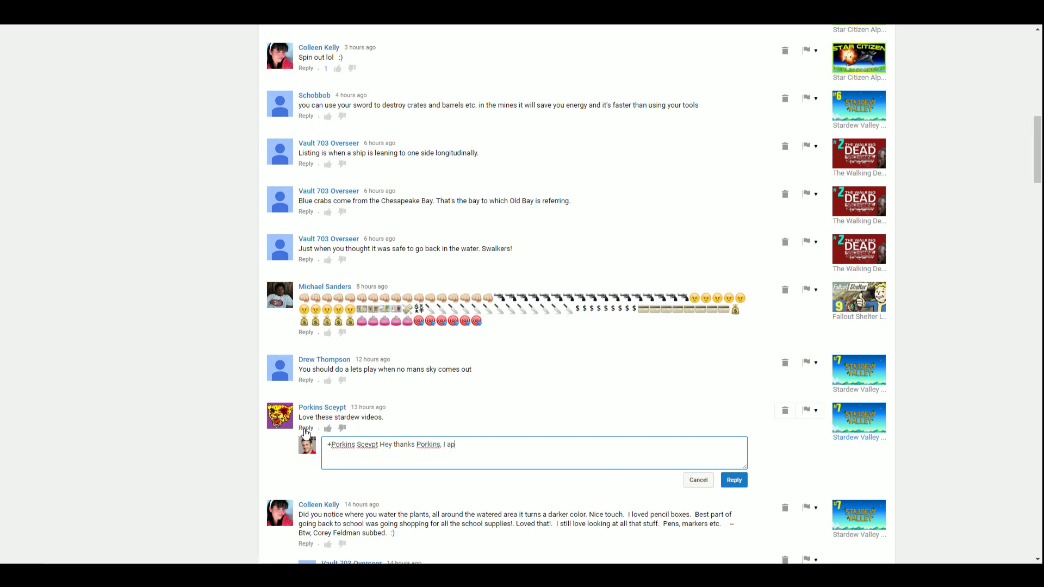
text(preciate you watching! Welcome to the swaydf)
key(BackSpace)
key(BackSpace)
key(BackSpace)
key(BackSpace)
key(BackSpace)
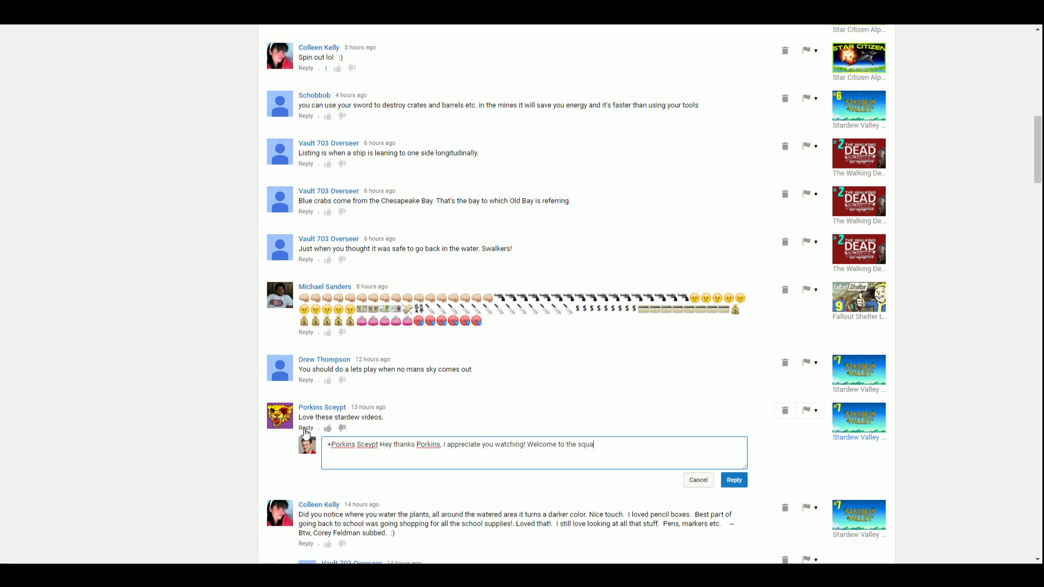
text(d goals.)
click(733, 479)
scroll(457, 473, up, 1)
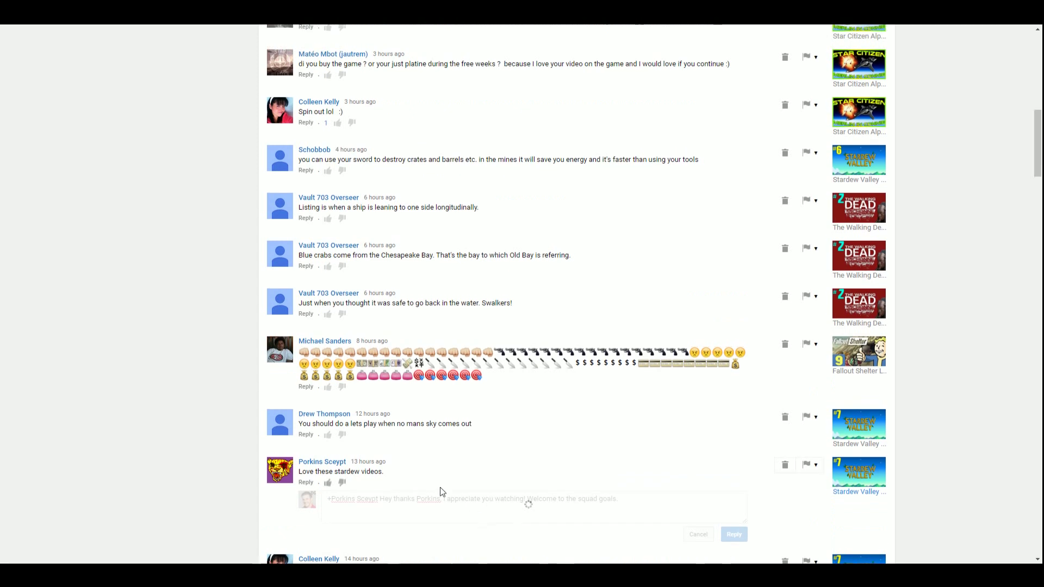
click(306, 438)
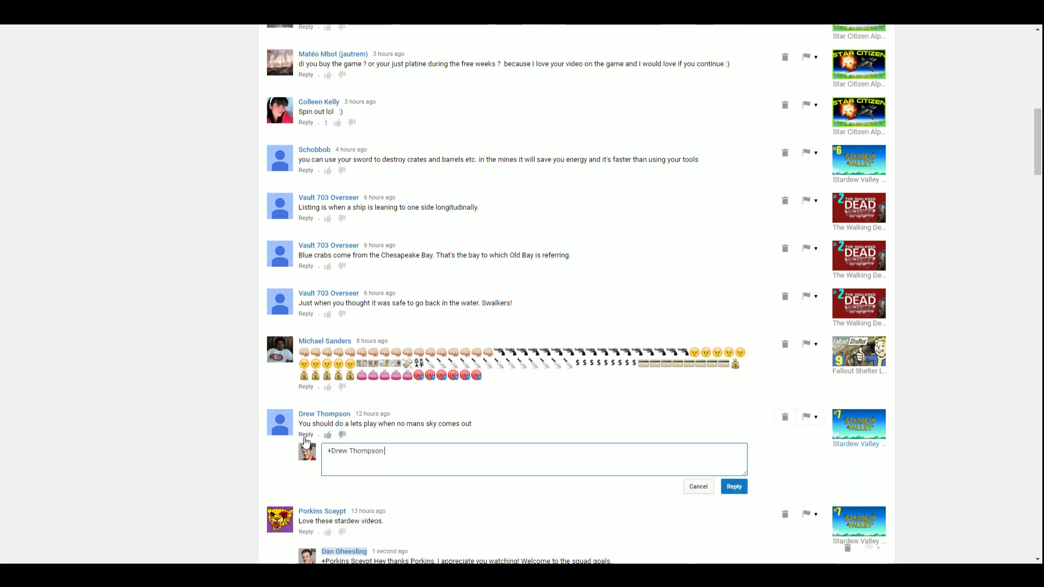
text(When is it coming out? Soon? I wil)
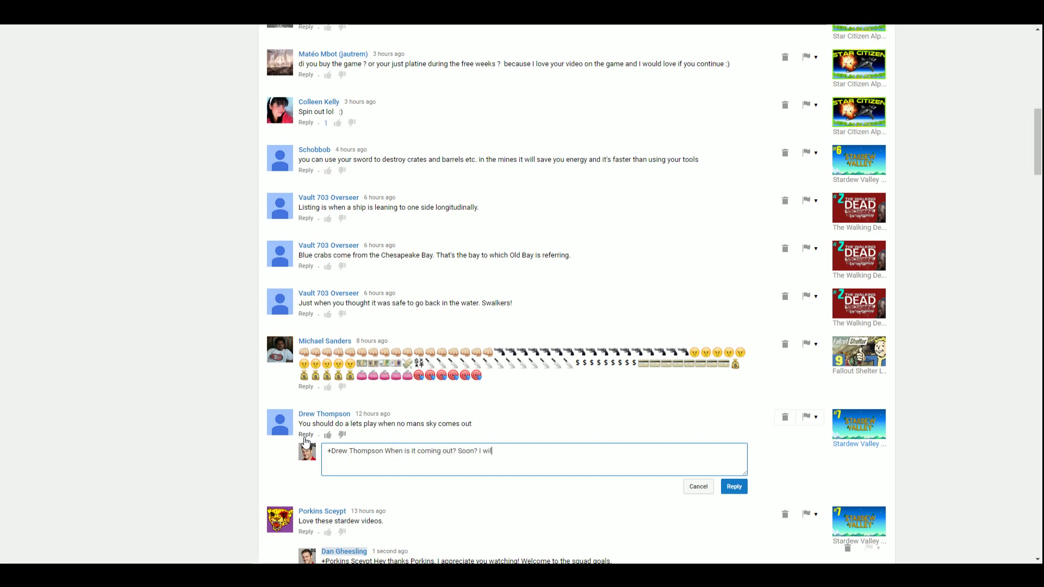
text(l. Perhaps.)
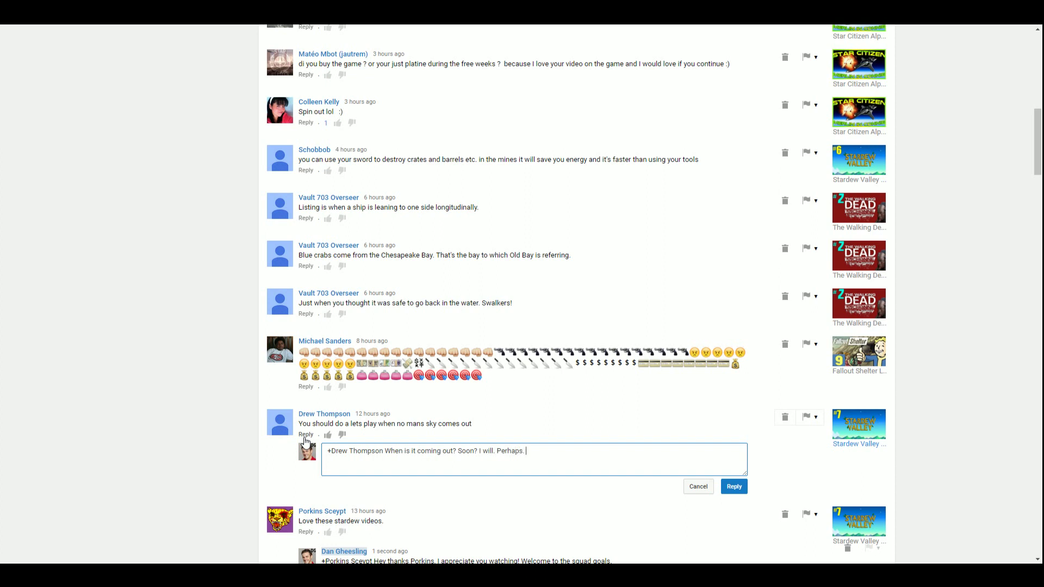
text( Maybe. Al)
text(yssa Mila)
text(no.)
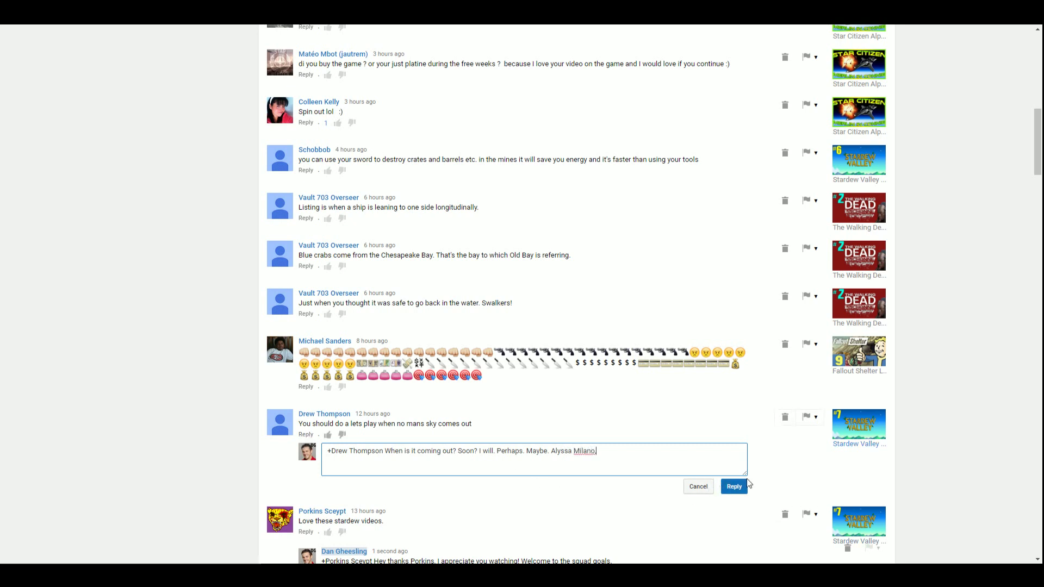
click(745, 485)
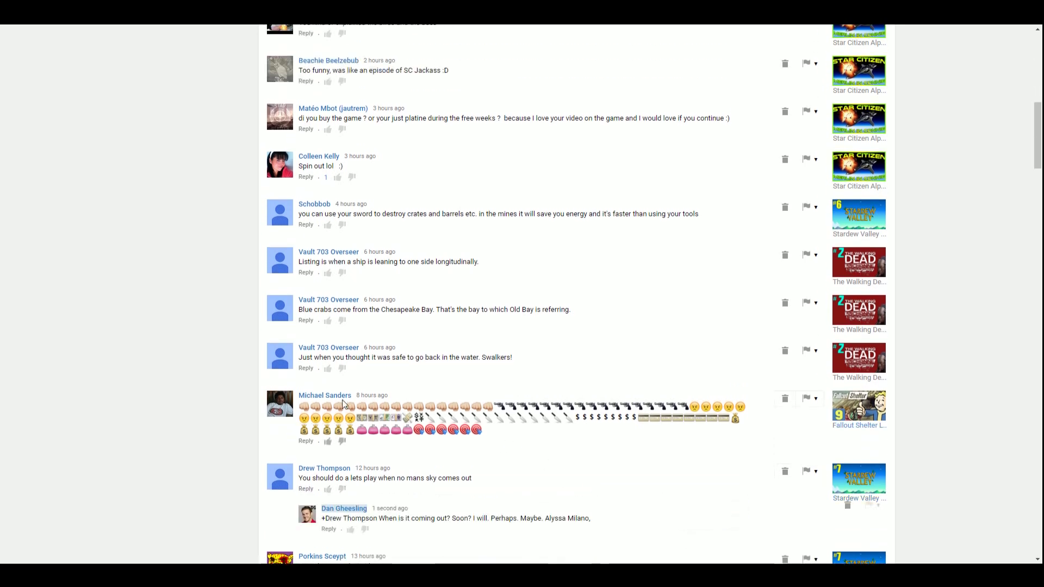
click(306, 441)
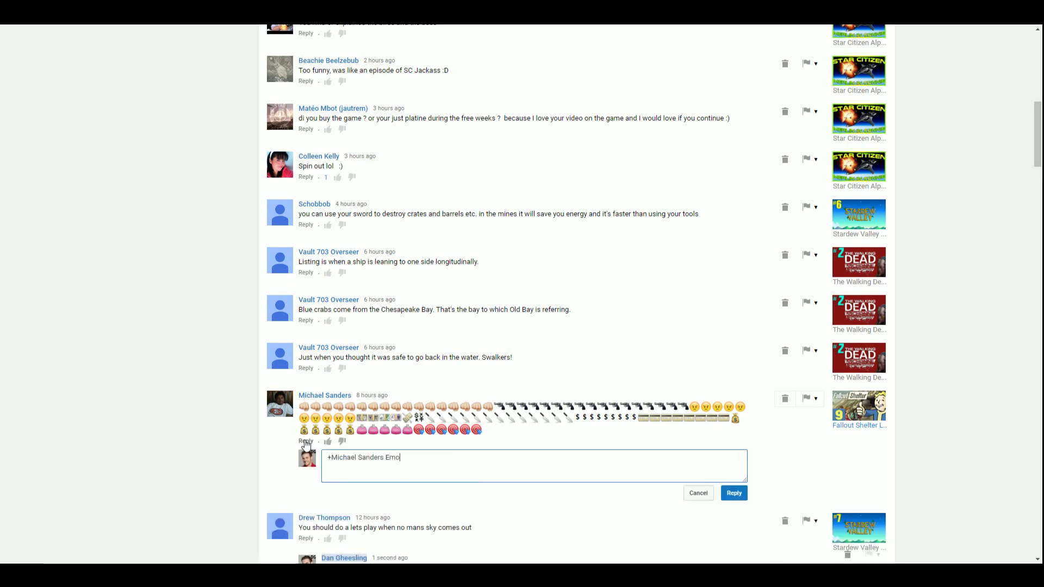
click(736, 493)
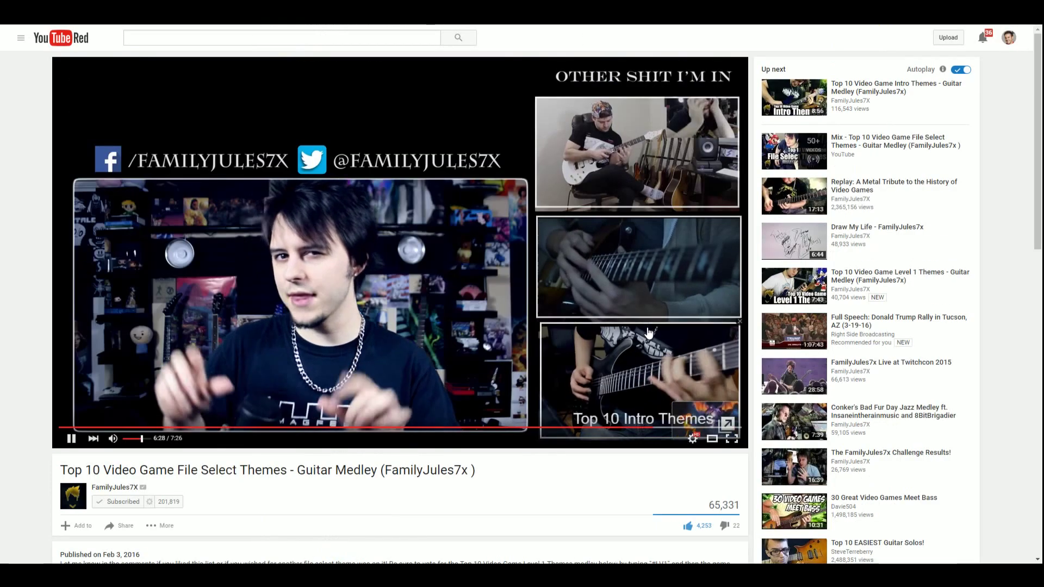
click(622, 372)
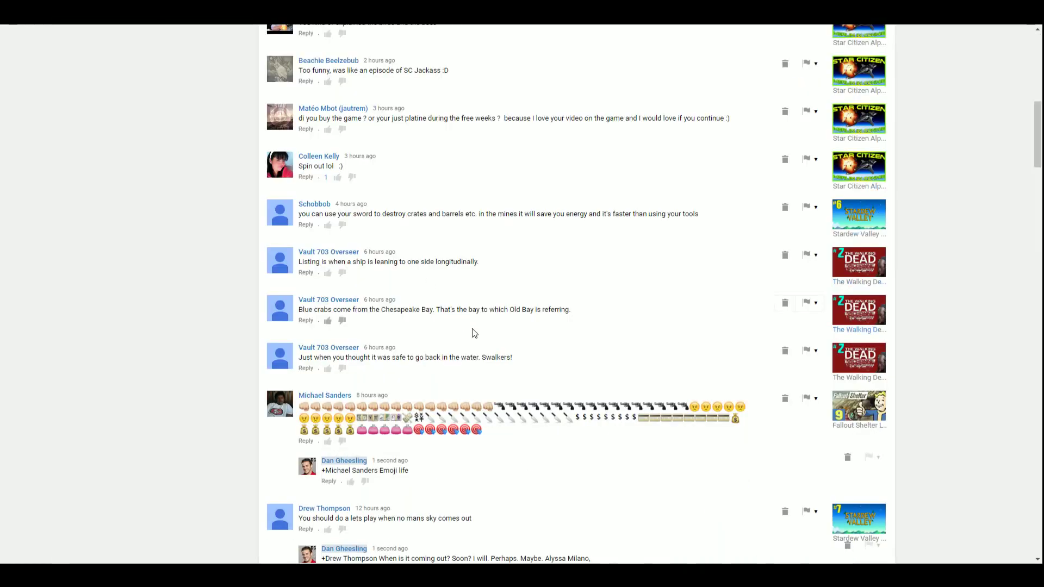
scroll(478, 327, up, 3)
scroll(492, 347, down, 1)
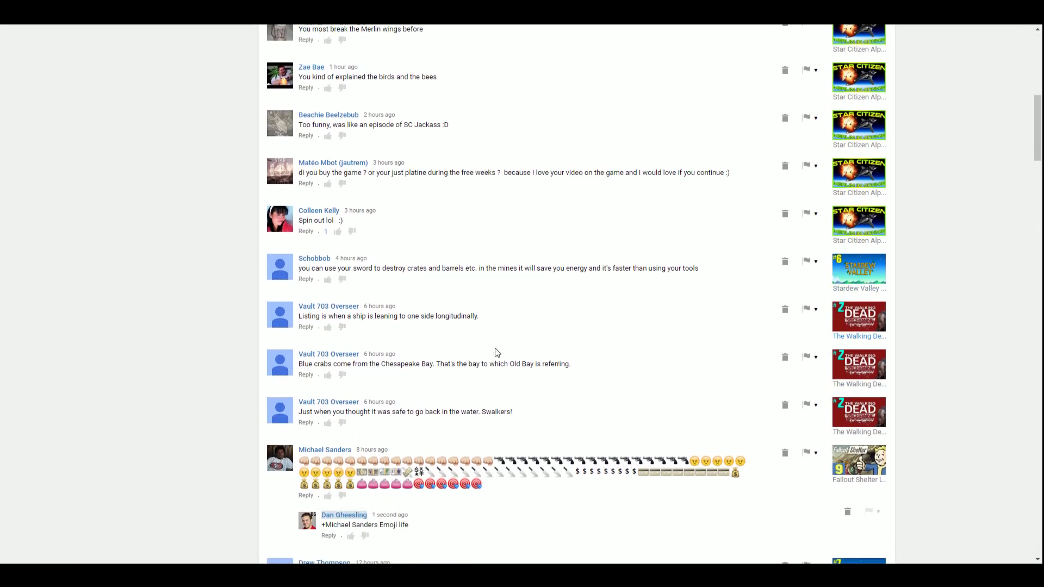
Step: Post replies 'Get swalked', 'OLD BAY IS LIFE' and 'How do you know this' to the three comments
click(305, 423)
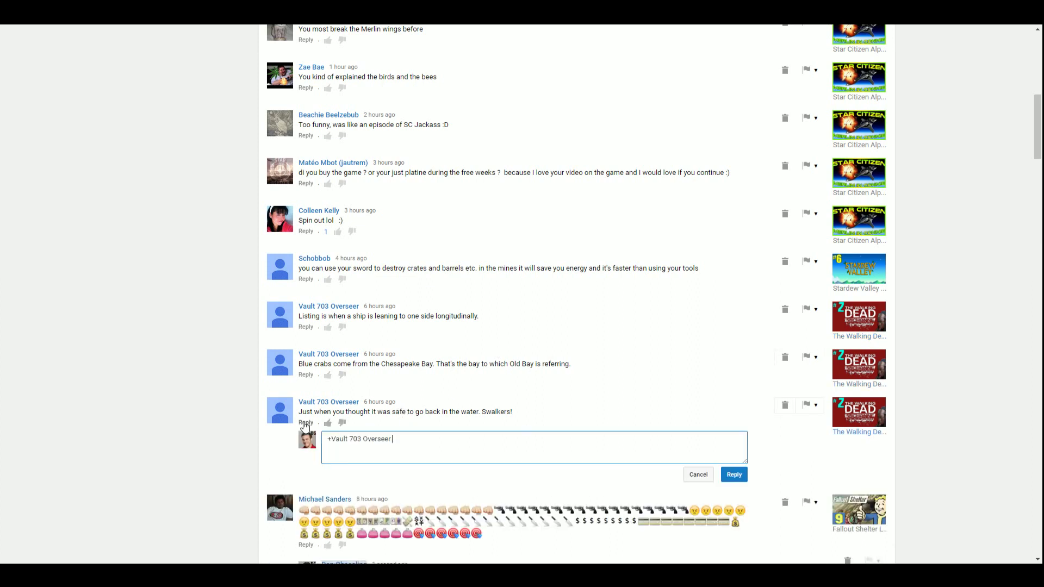
text(Get swalked)
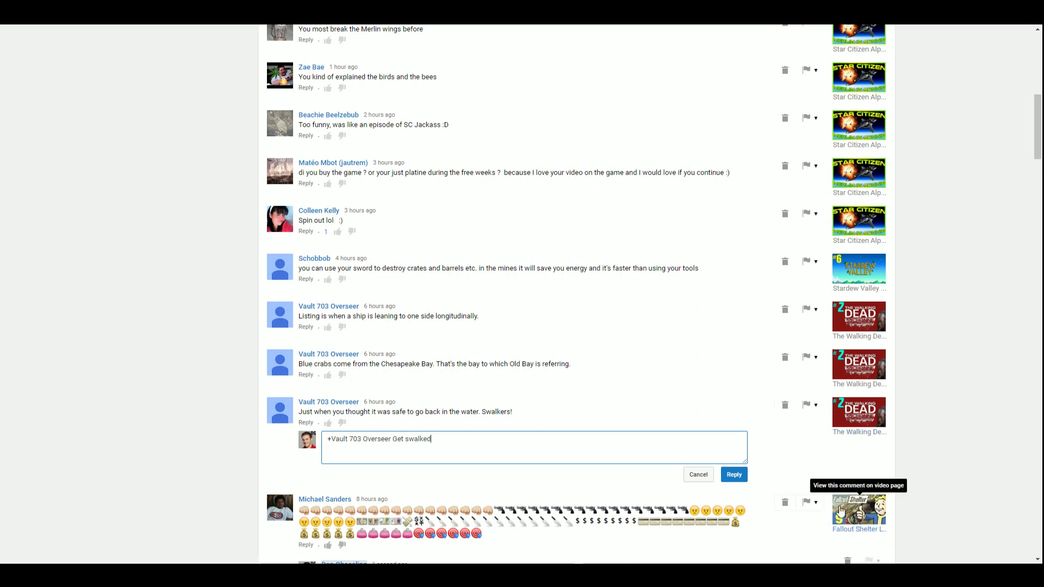
click(734, 474)
scroll(444, 452, up, 1)
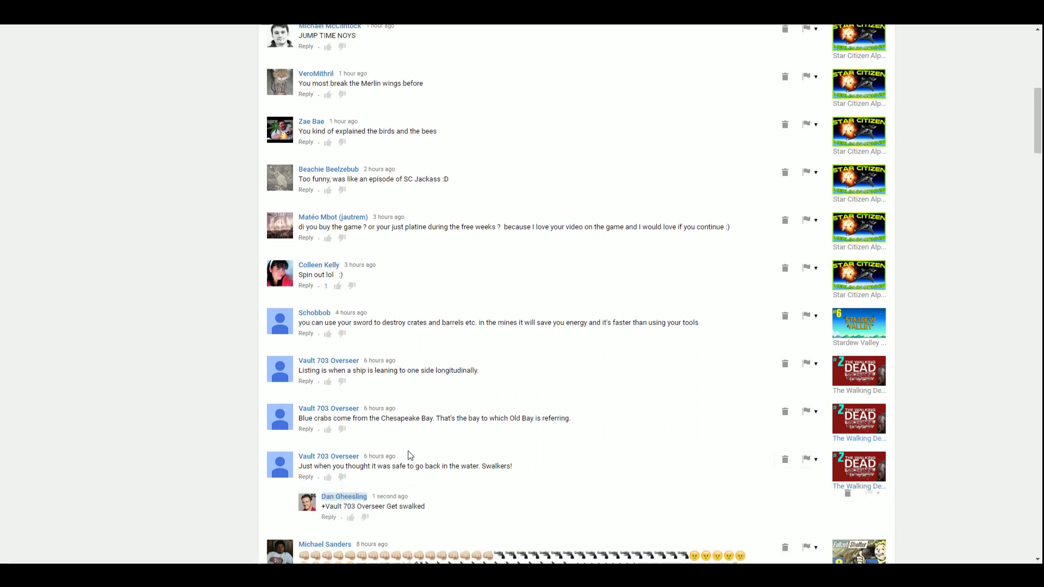
click(307, 430)
text(Overseer O)
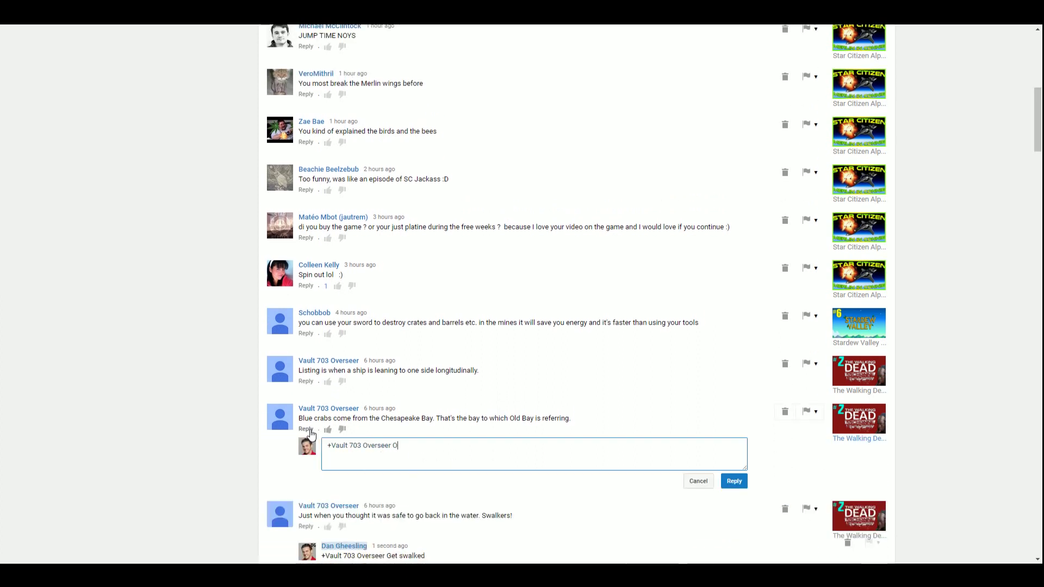
text(LD BAY IS LIFE)
click(735, 482)
scroll(603, 451, up, 1)
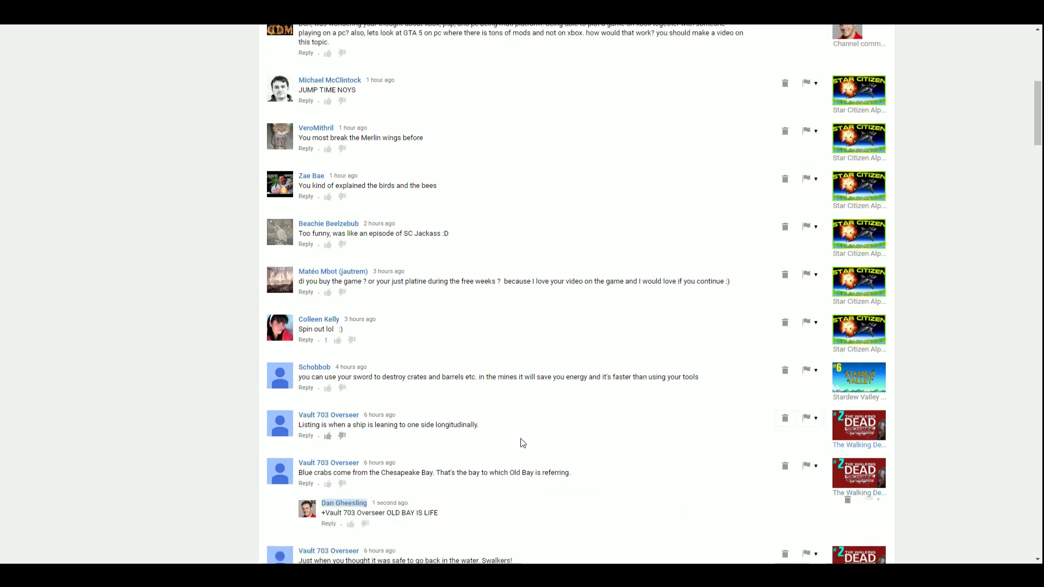
click(307, 436)
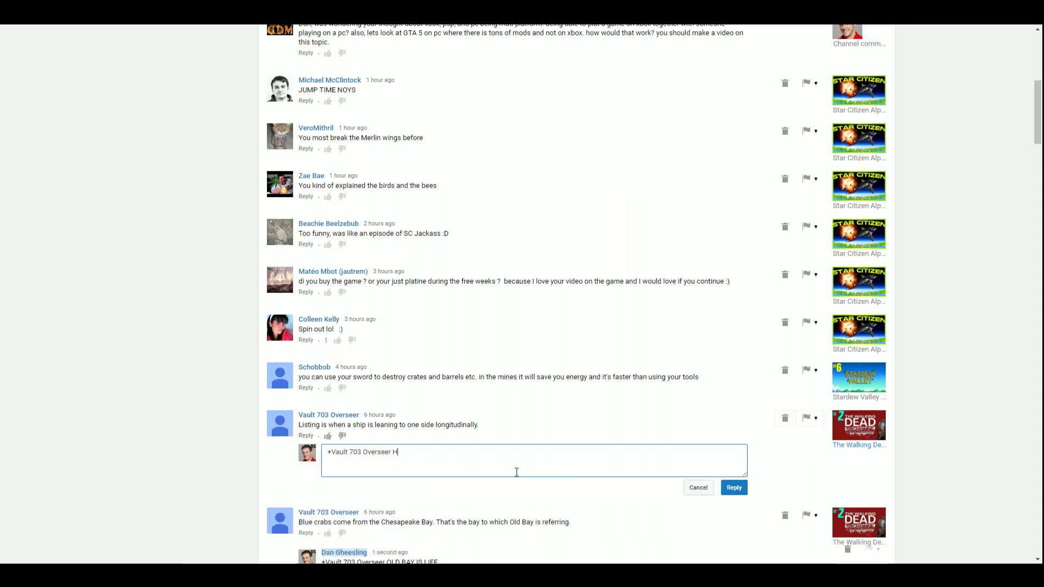
text(ow do you know this? Y)
text(ow?)
click(734, 488)
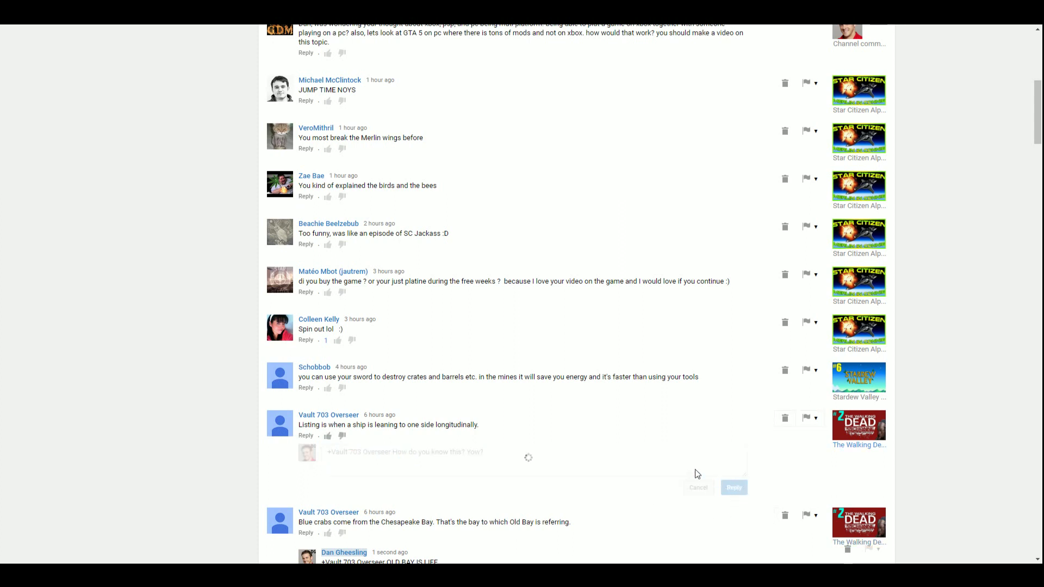
scroll(645, 451, up, 1)
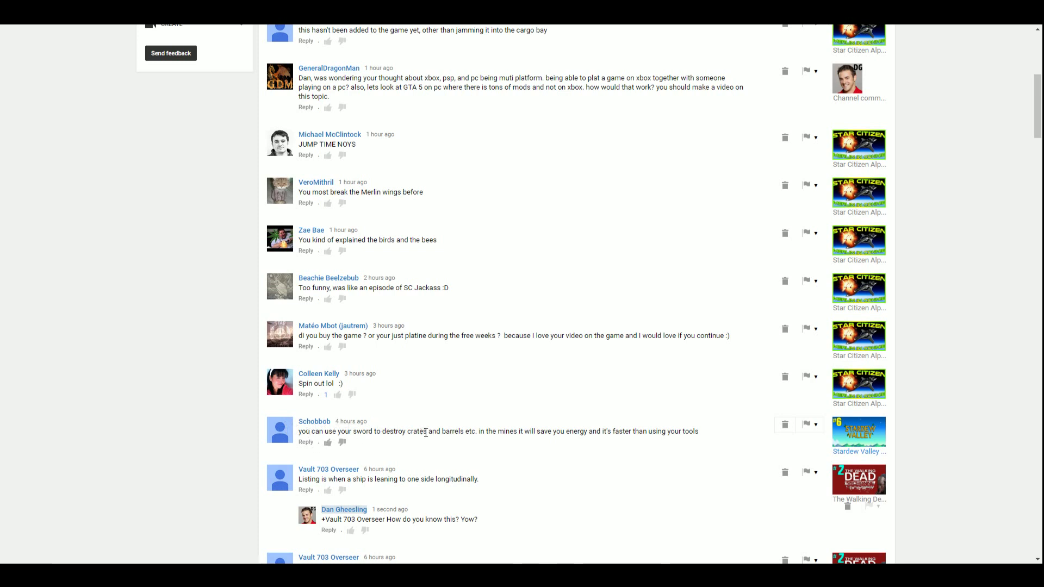
click(306, 443)
text(m abo)
text(at yo)
key(BackSpace)
key(BackSpace)
text(yenergy lief)
key(BackSpace)
key(BackSpace)
key(BackSpace)
text(ife bosso. )
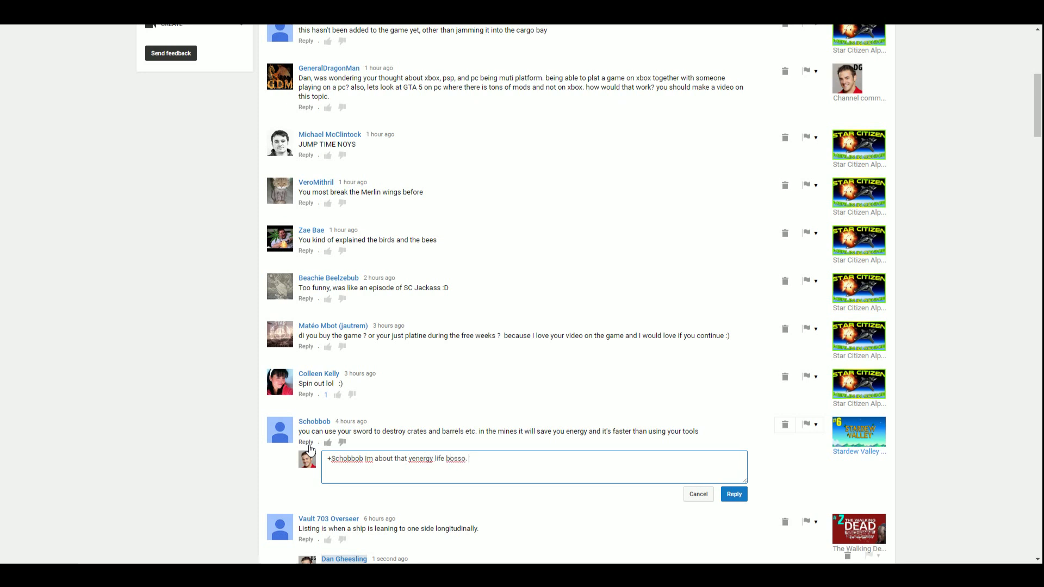
text(Thanks for the yip)
click(733, 495)
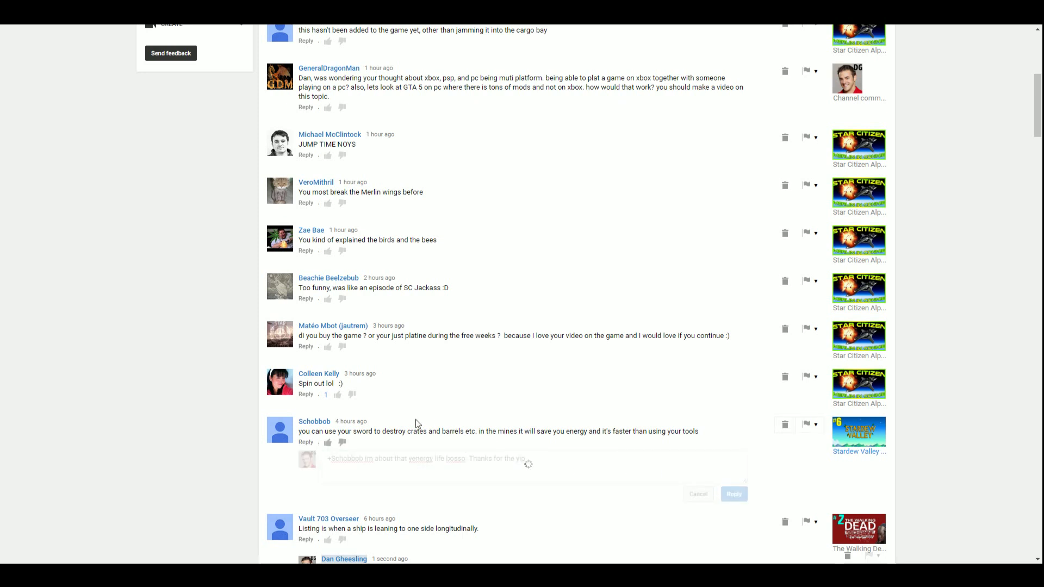
click(306, 395)
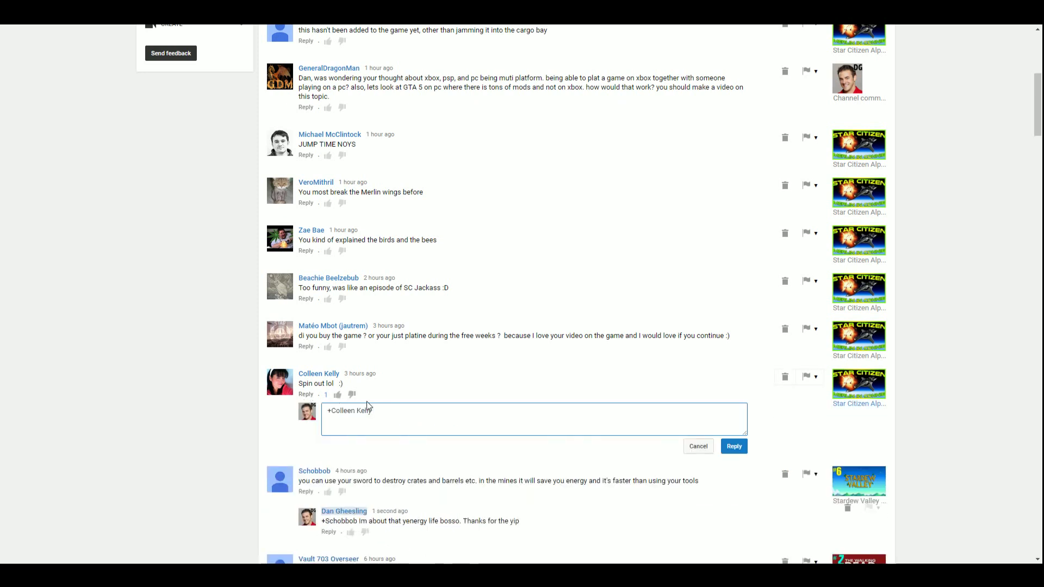
text(Rolloed)
click(733, 446)
scroll(676, 439, up, 1)
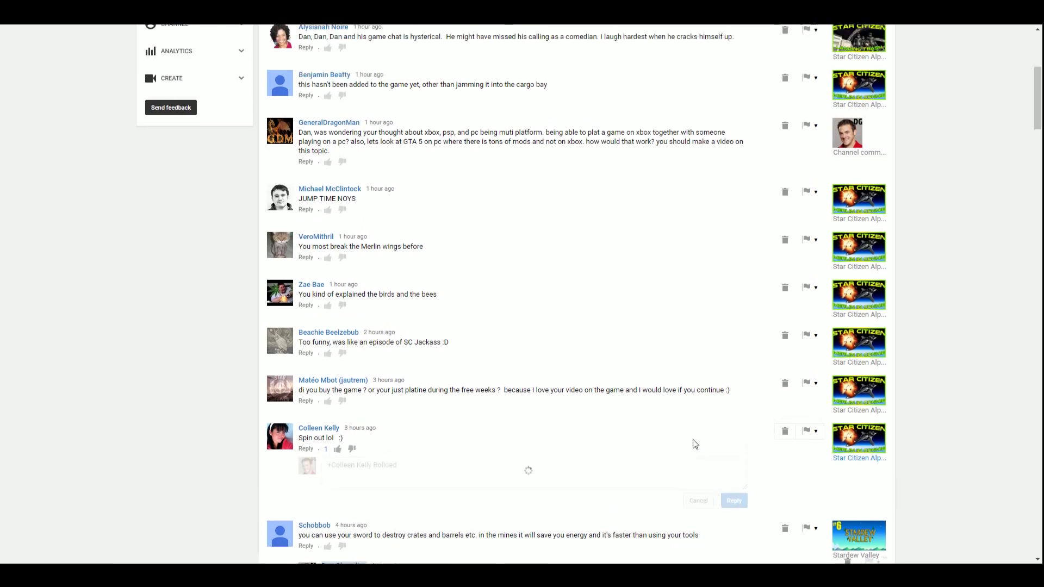
scroll(557, 446, up, 1)
scroll(557, 446, up, 1)
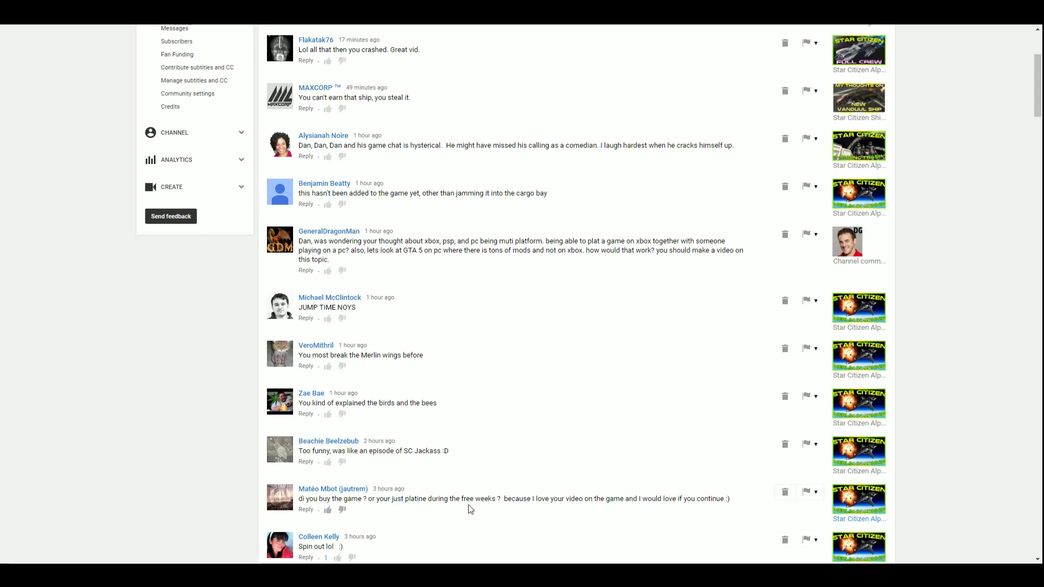
click(306, 510)
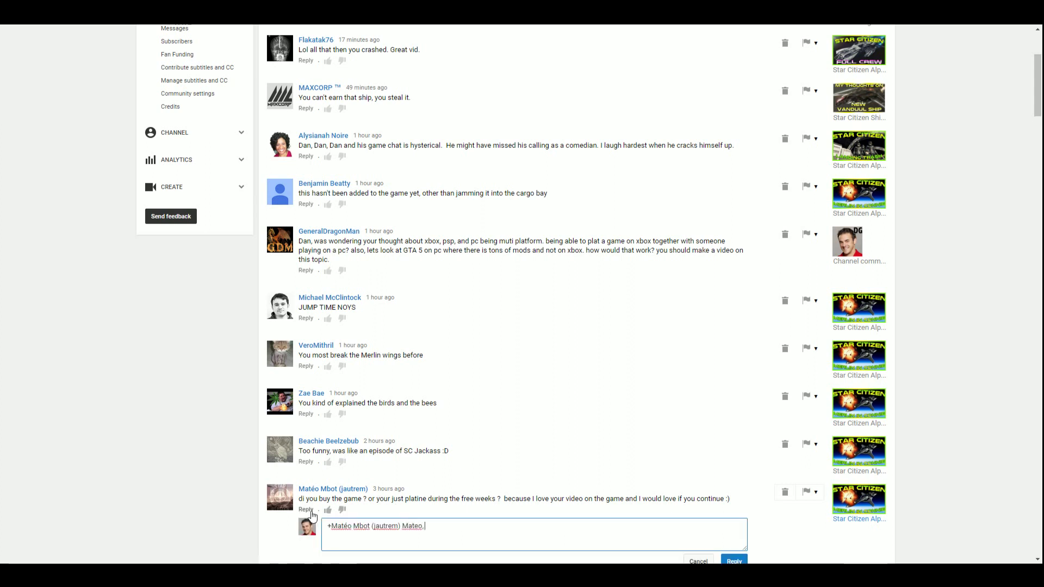
text( welcome mate. I)
text( post one Star Citizen video w)
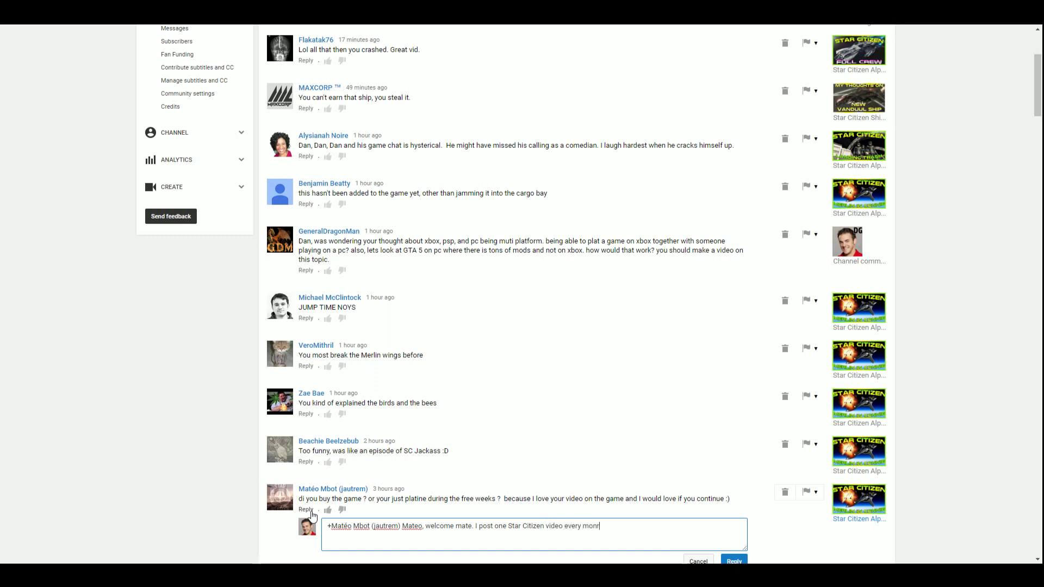
text(in)
text(elcome abo)
text(s)
click(734, 561)
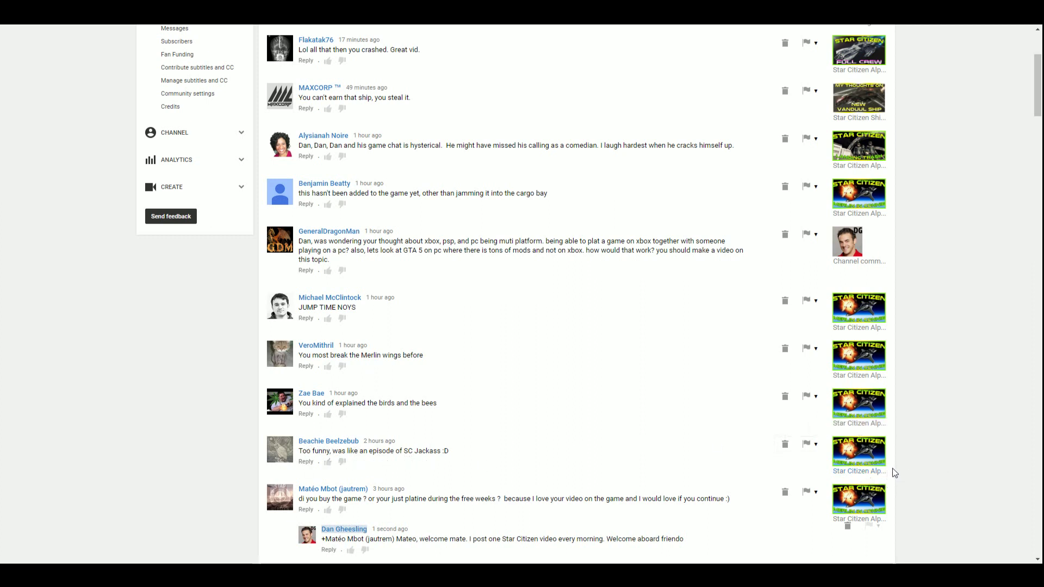
click(305, 462)
text(Just fdo)
text( call me )
text(am )
text(rgera)
click(734, 516)
scroll(570, 512, up, 1)
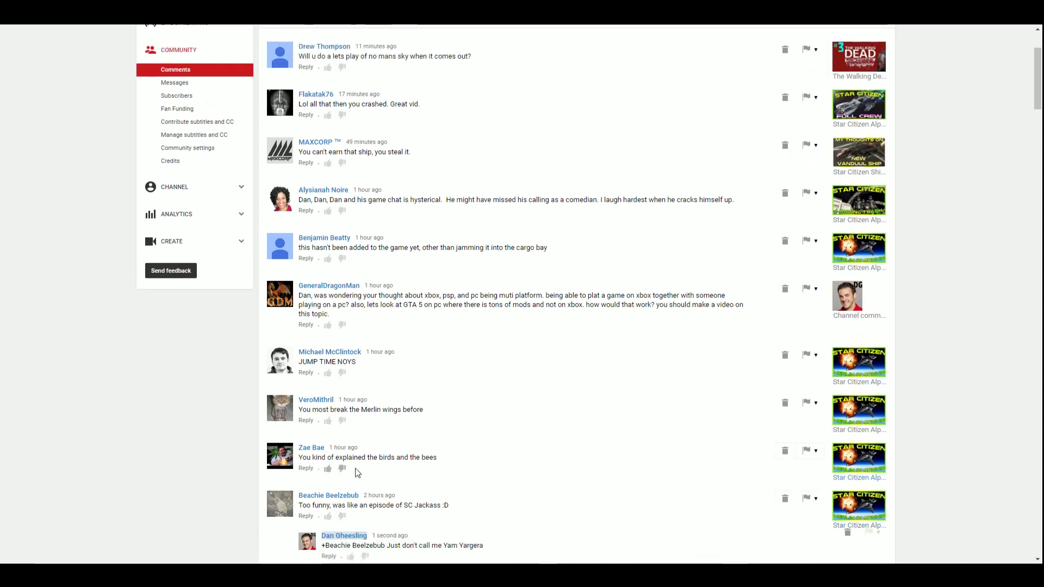
click(306, 470)
text(I don't know what this means, but I'll be)
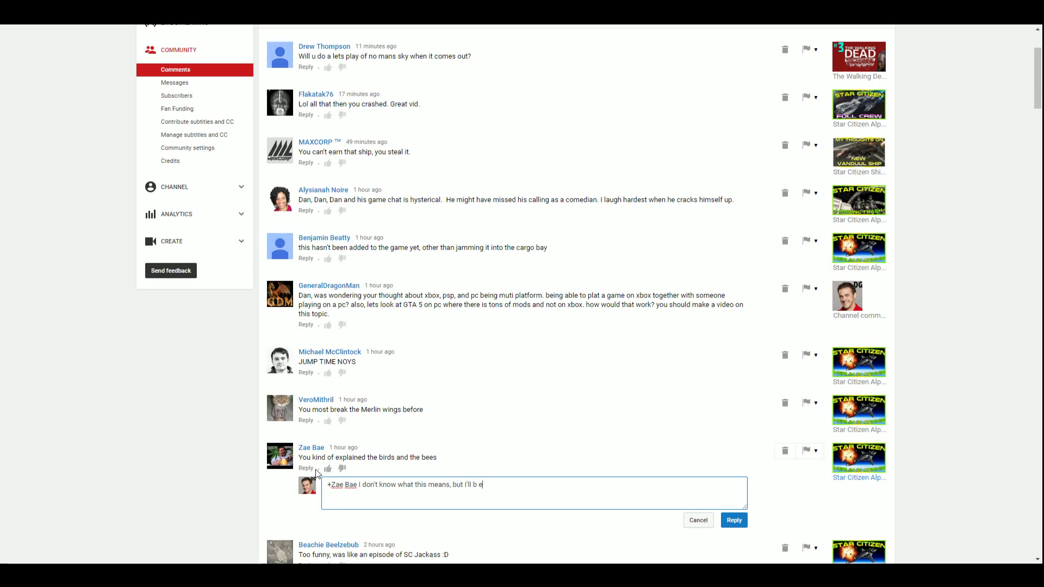
text(li)
text(eve it)
click(742, 519)
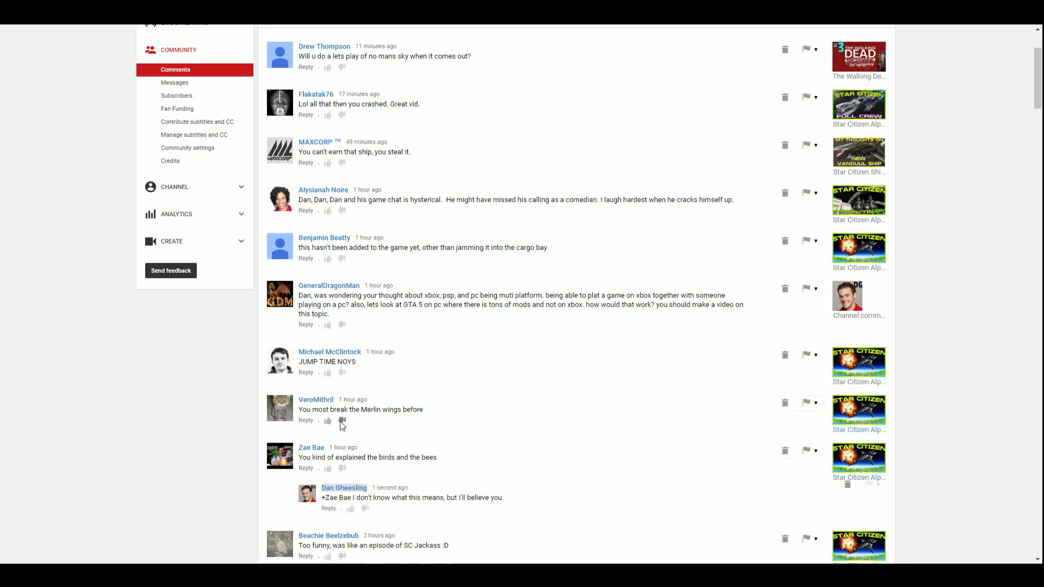
click(305, 420)
text(A broken wing a day, is equal toone )
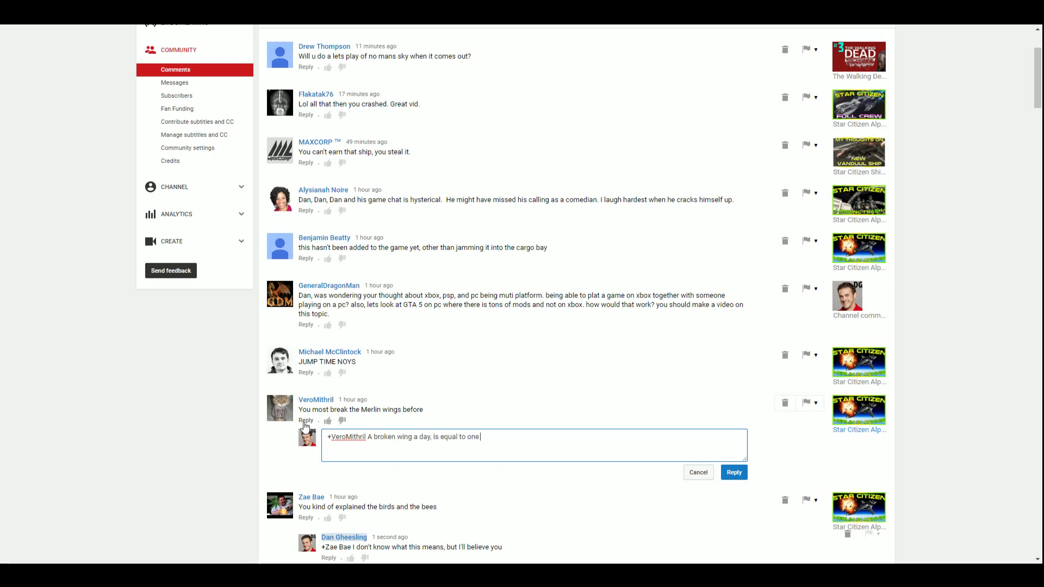
text(table)
text(et of )
text(sodium)
click(734, 473)
click(301, 371)
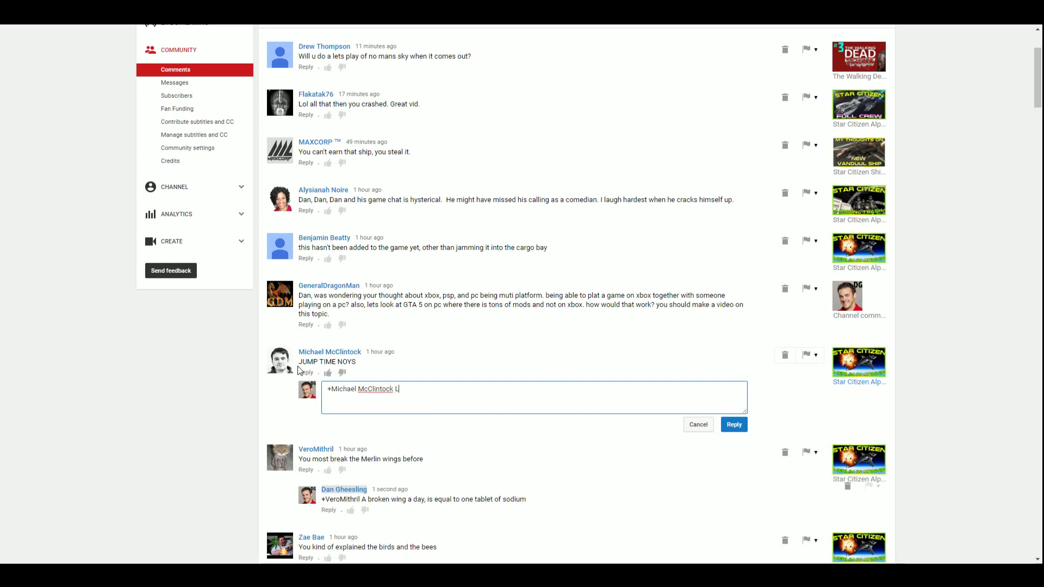
text(ETS GO B O Y S)
click(733, 426)
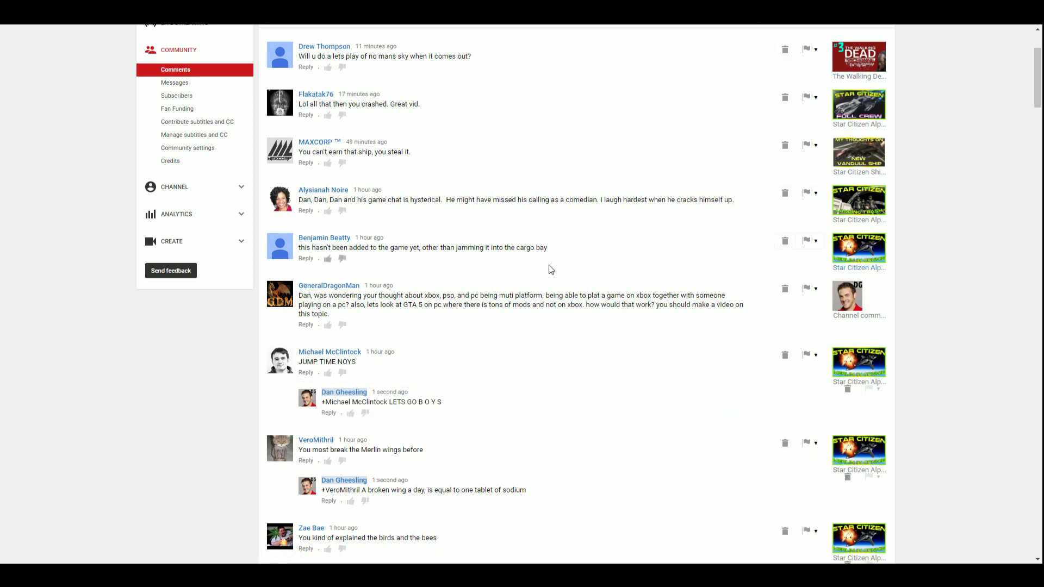
scroll(405, 429, up, 3)
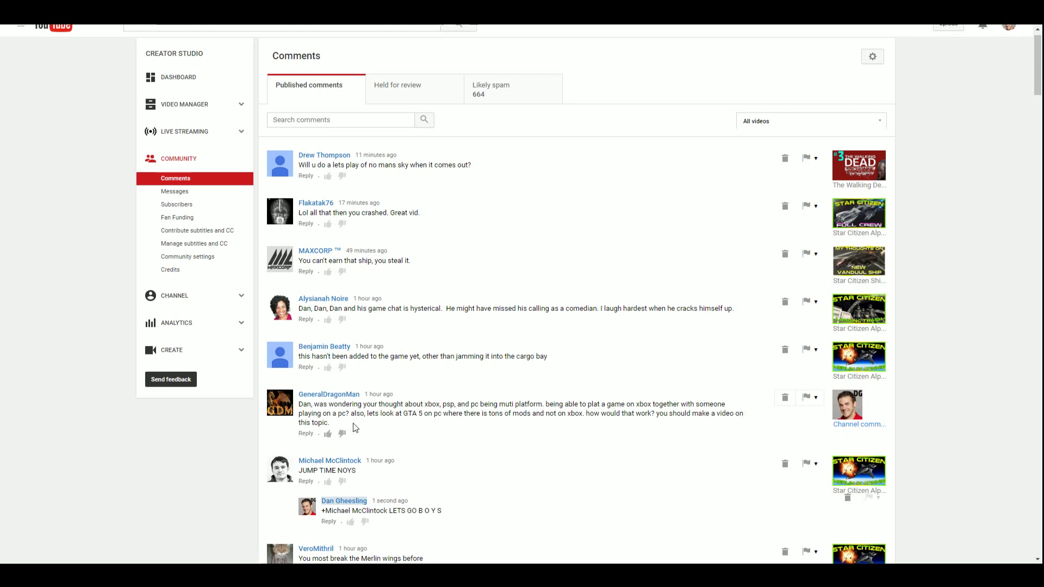
click(302, 433)
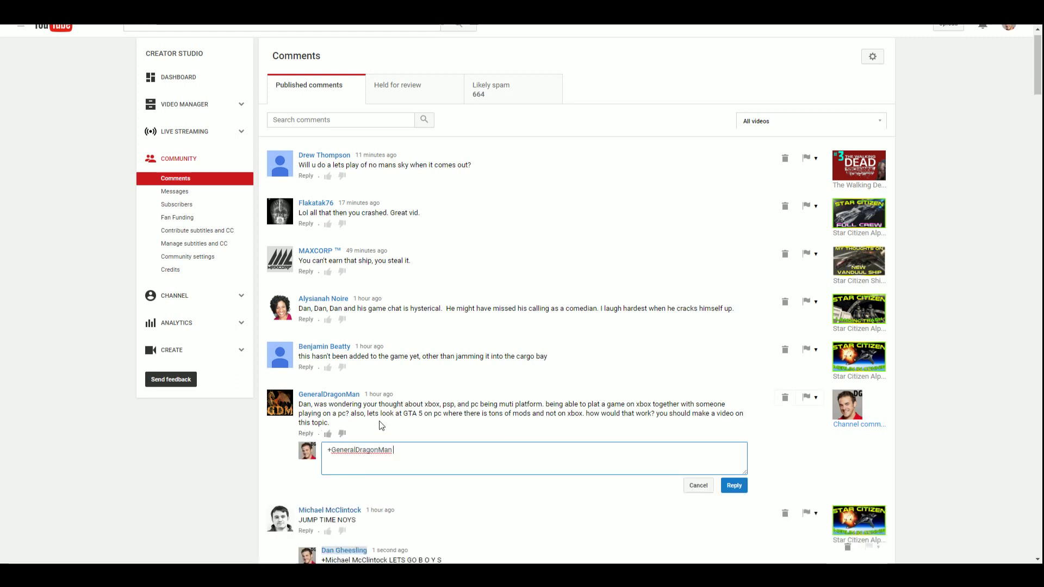
text(Multi)
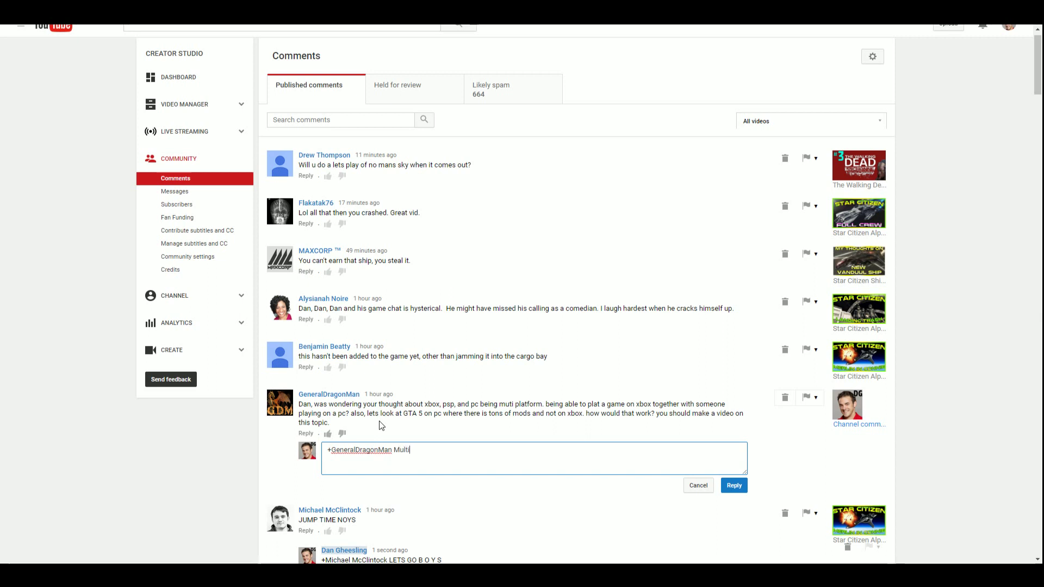
text( play is great for the kids. In life it comes down to HTM)
key(BackSpace)
key(BackSpace)
text(OTAS or Keyvb)
key(BackSpace)
key(BackSpace)
text(board and mouse. Seriously )
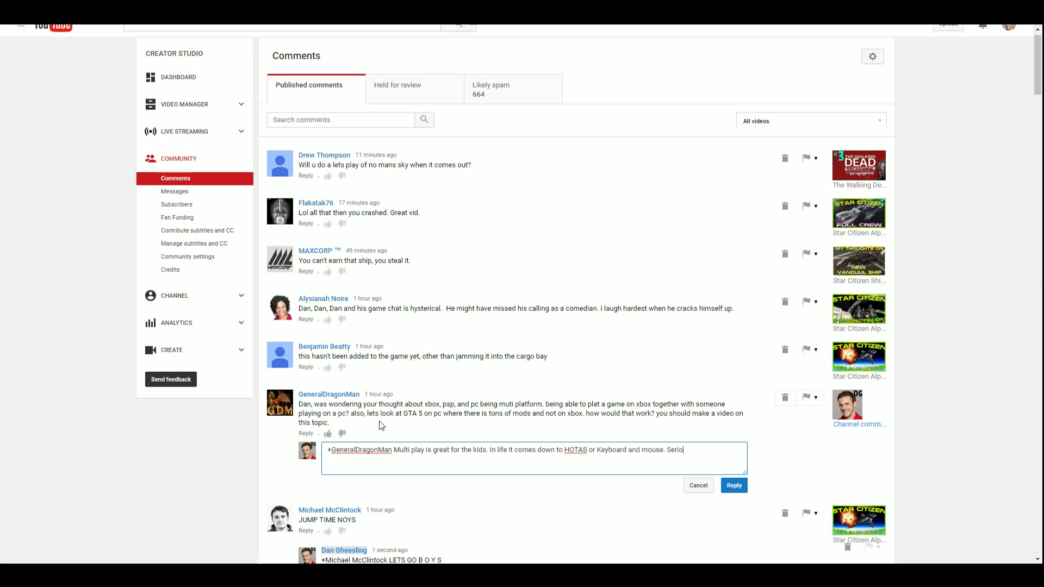
text(though, the less restr)
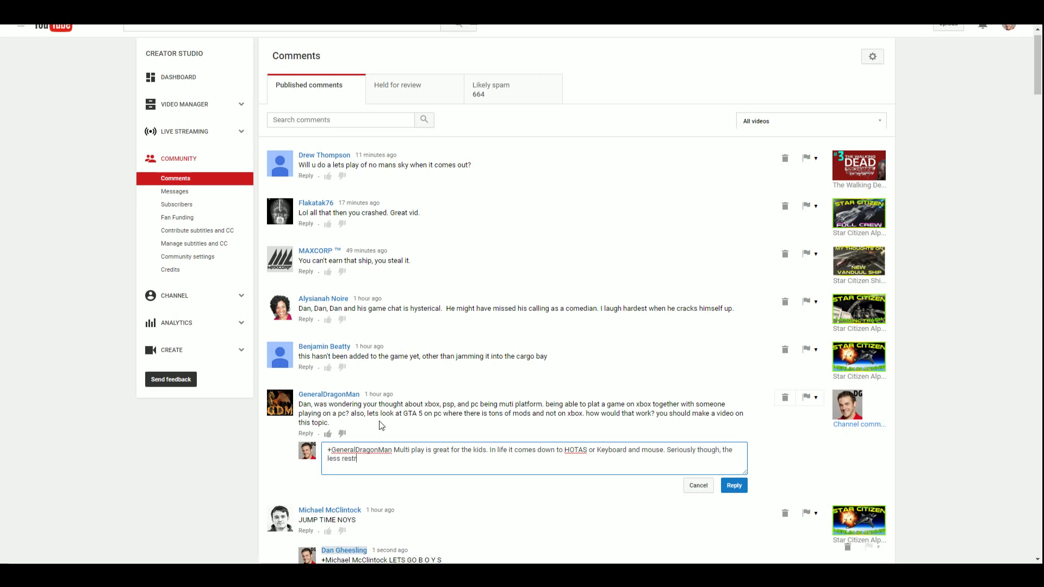
text(ictions on platforms the better)
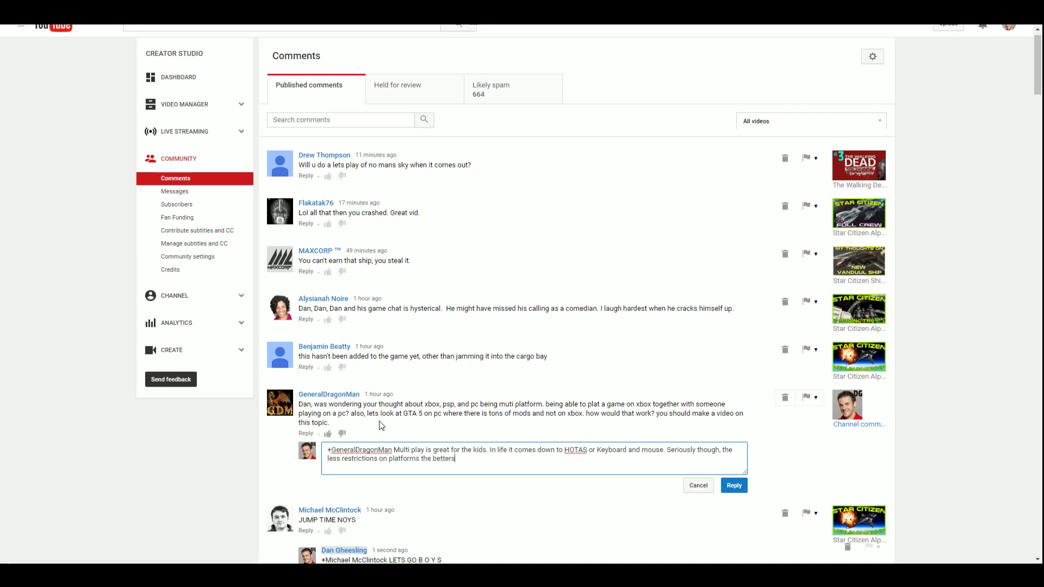
click(733, 485)
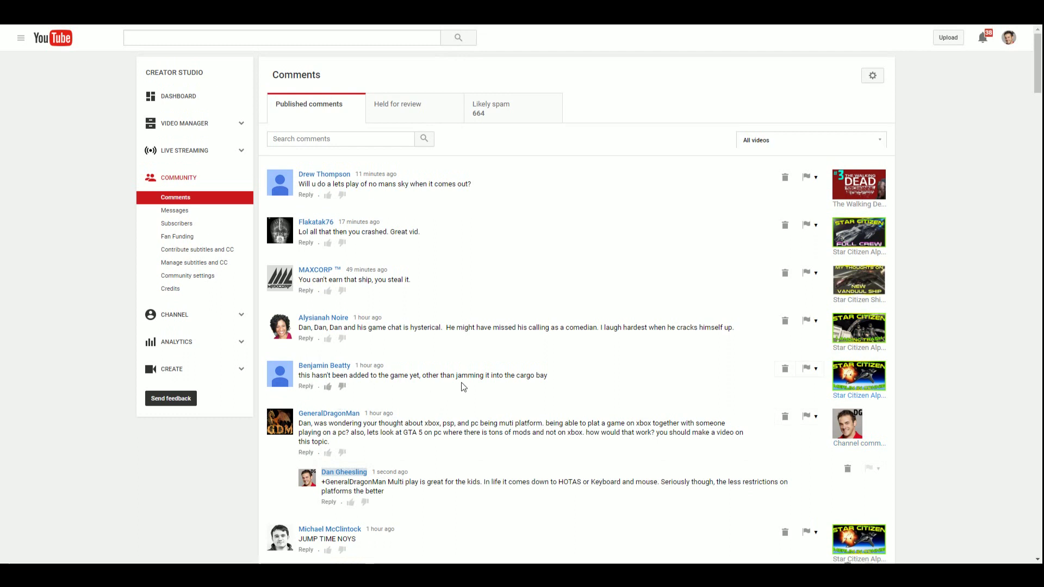
click(308, 389)
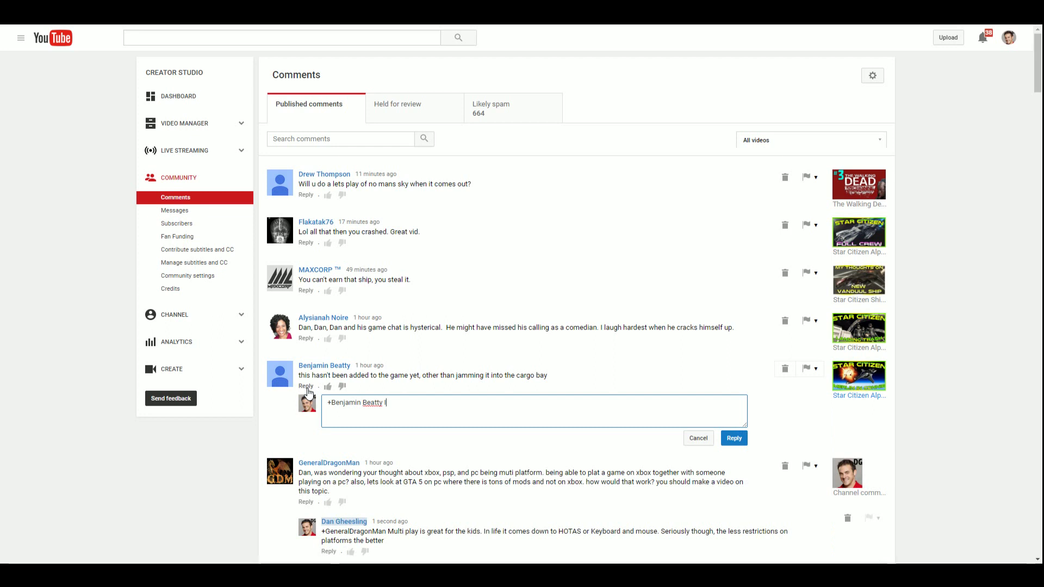
text(theres JAMw ere)
key(BackSpace)
text(we)
key(BackSpace)
key(BackSpace)
key(BackSpace)
text('re all over it.)
click(741, 442)
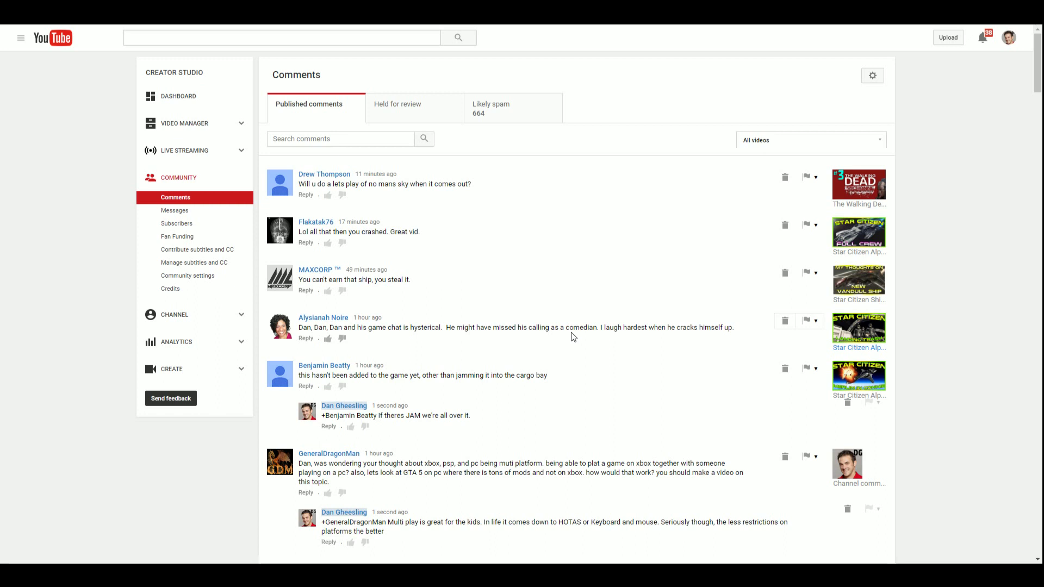
Step: Post the reply 'Golden robot strikes again' under Alysianah Noire's comment
click(305, 339)
text(+Alysianah Noire Golden rob)
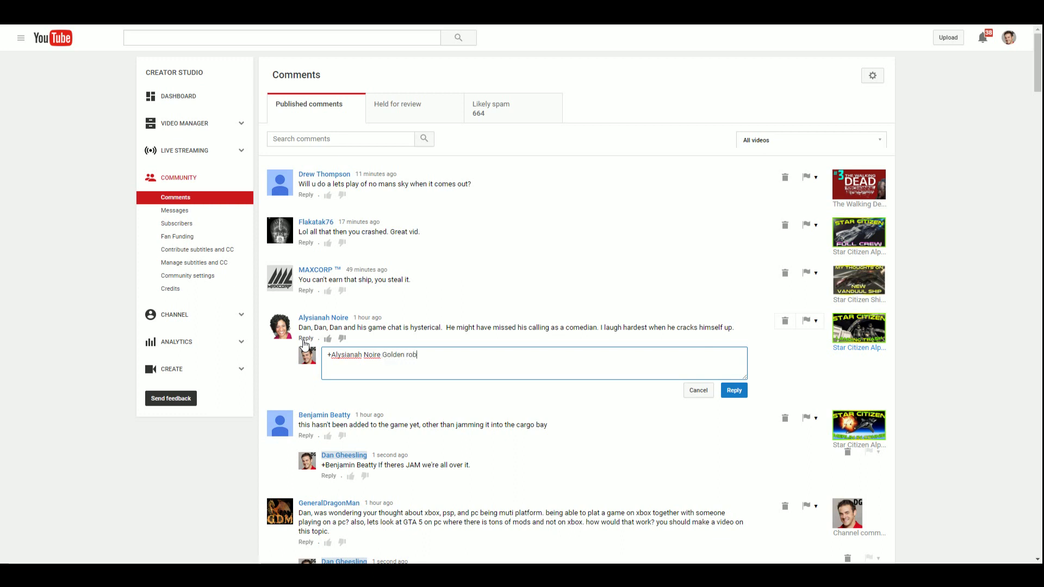
text(ot strikes again, glad to have you a part of the yommmuinty)
click(733, 390)
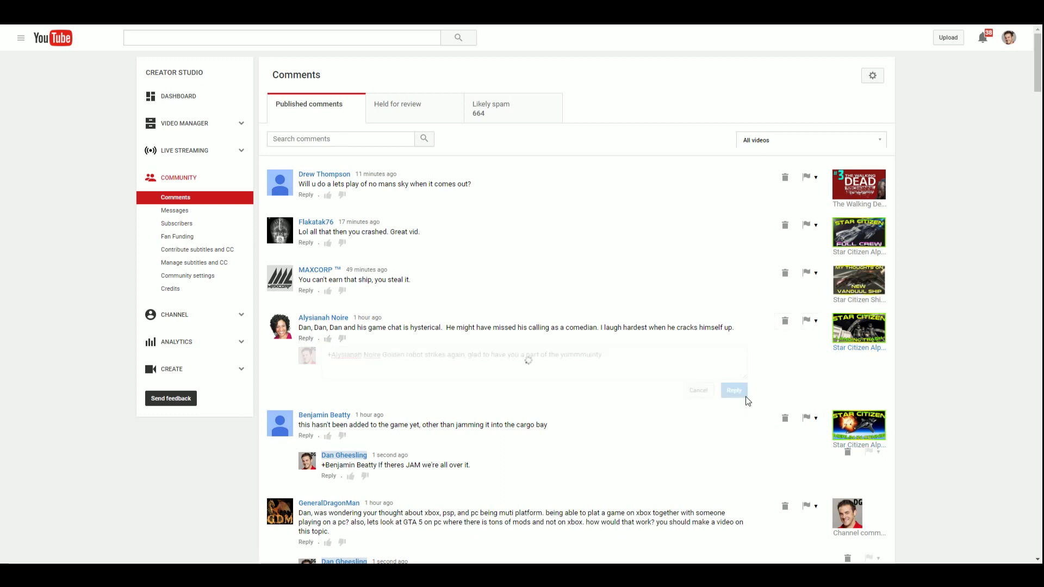
mouse_move(372, 281)
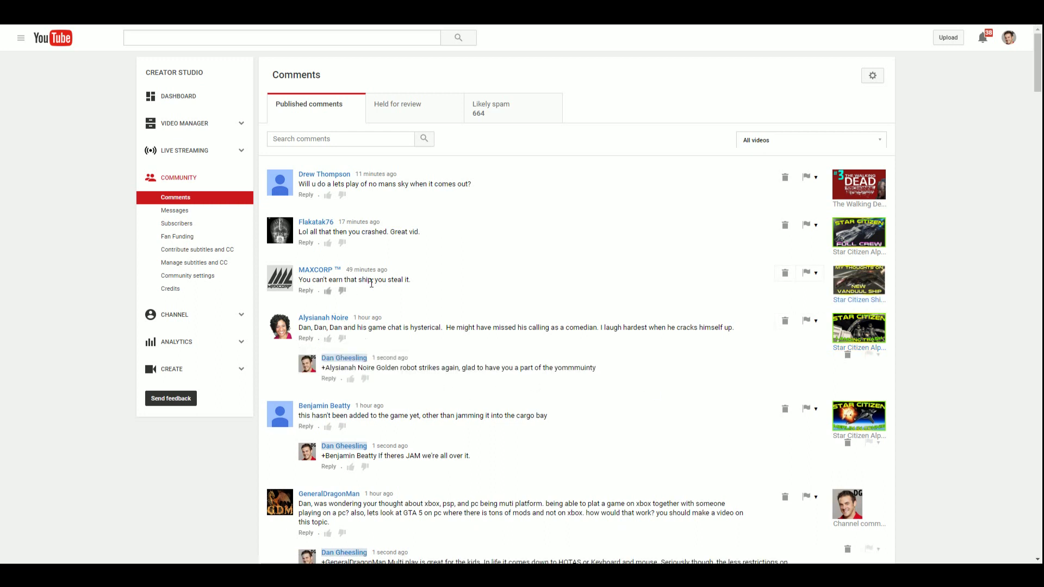
click(306, 291)
text(+MAXCORP ™ Th)
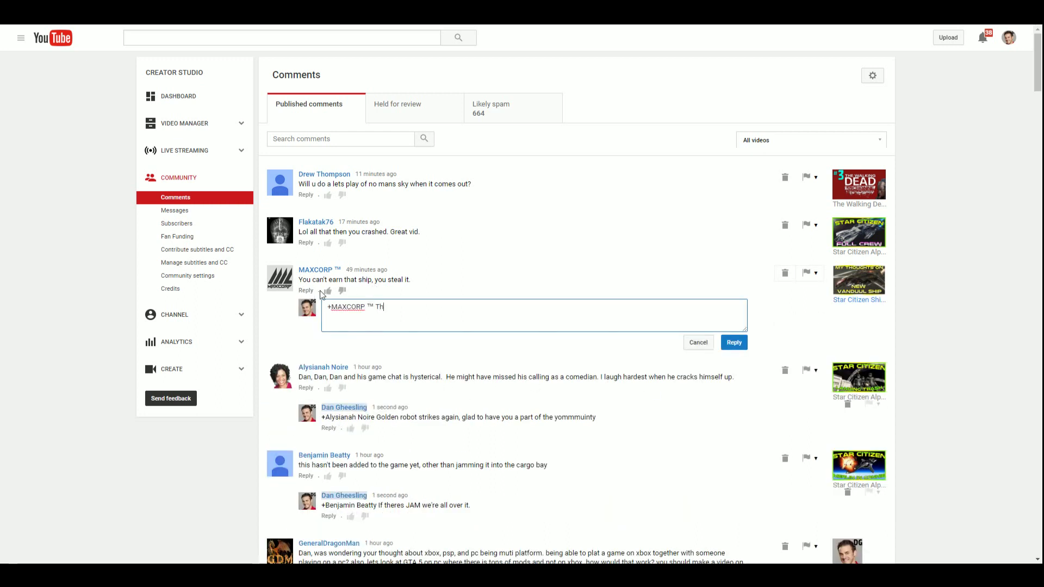
text(ats what)
text( talking bout . Beleiver)
click(733, 343)
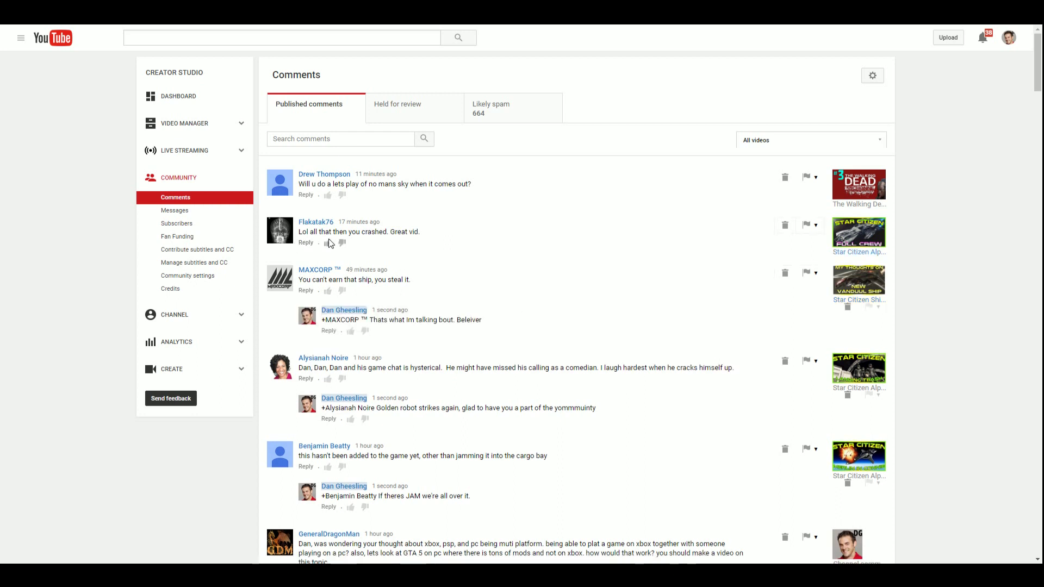
click(305, 243)
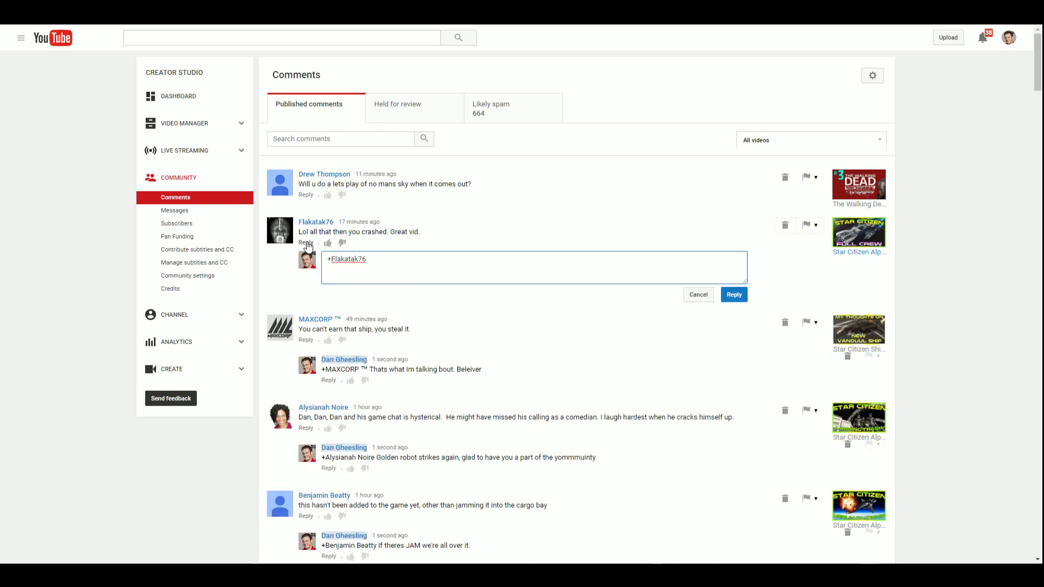
text(That fufu lame I not with it.)
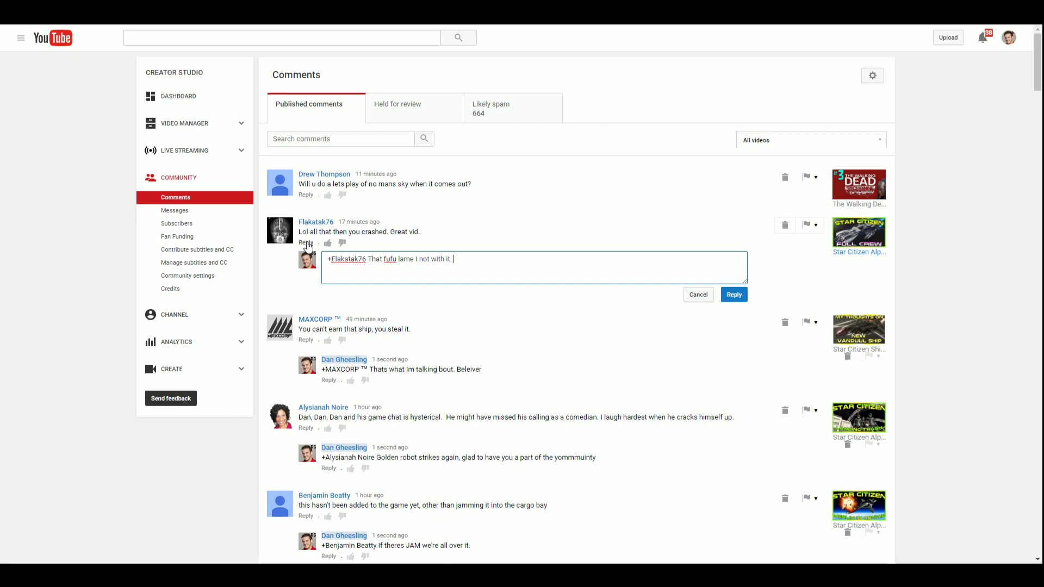
text(Something something to your fitted.)
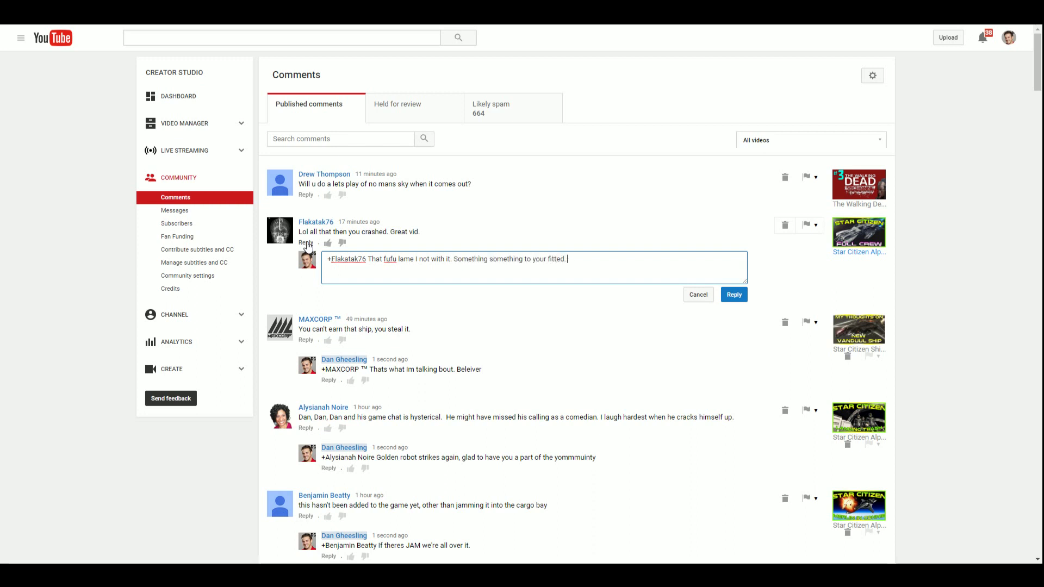
text( Flakakaka.)
text( W)
key(BackSpace)
key(BackSpace)
key(BackSpace)
key(BackSpace)
key(BackSpace)
text(working on our p)
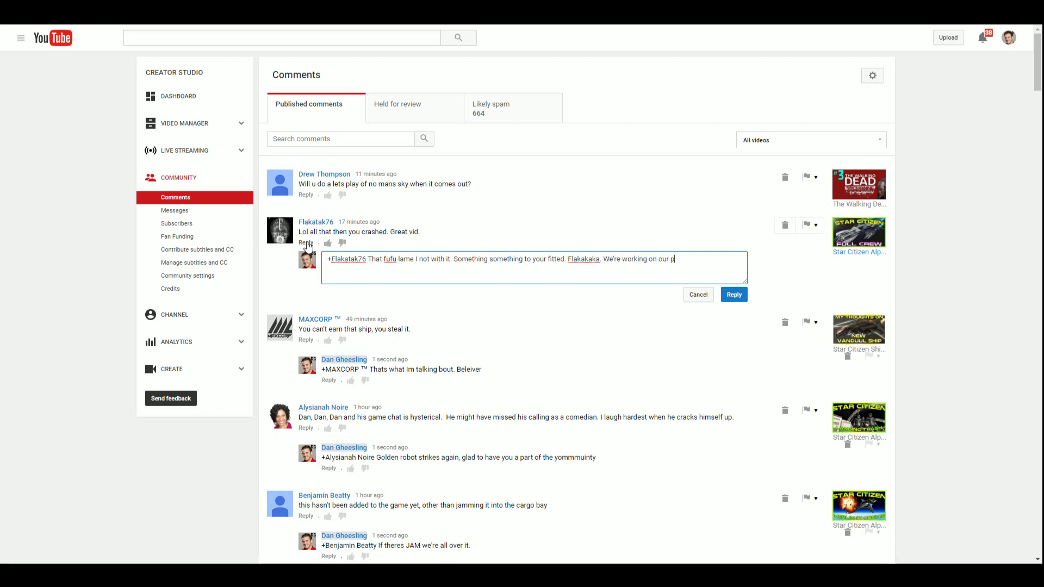
text(iloting skills.)
click(734, 294)
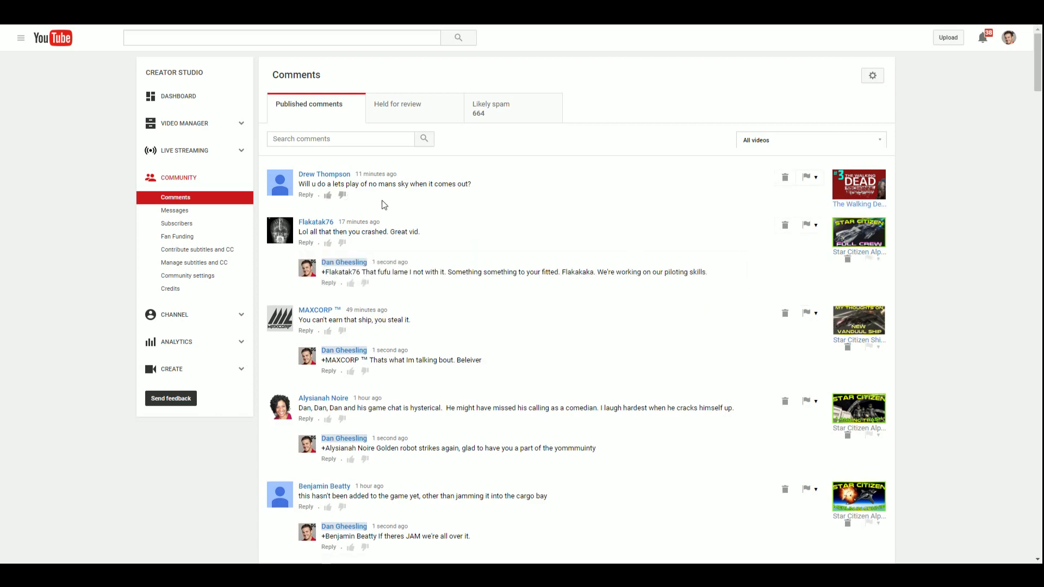
scroll(397, 243, down, 3)
scroll(411, 257, down, 3)
scroll(425, 273, down, 3)
scroll(428, 275, down, 3)
scroll(420, 260, up, 5)
scroll(448, 260, up, 10)
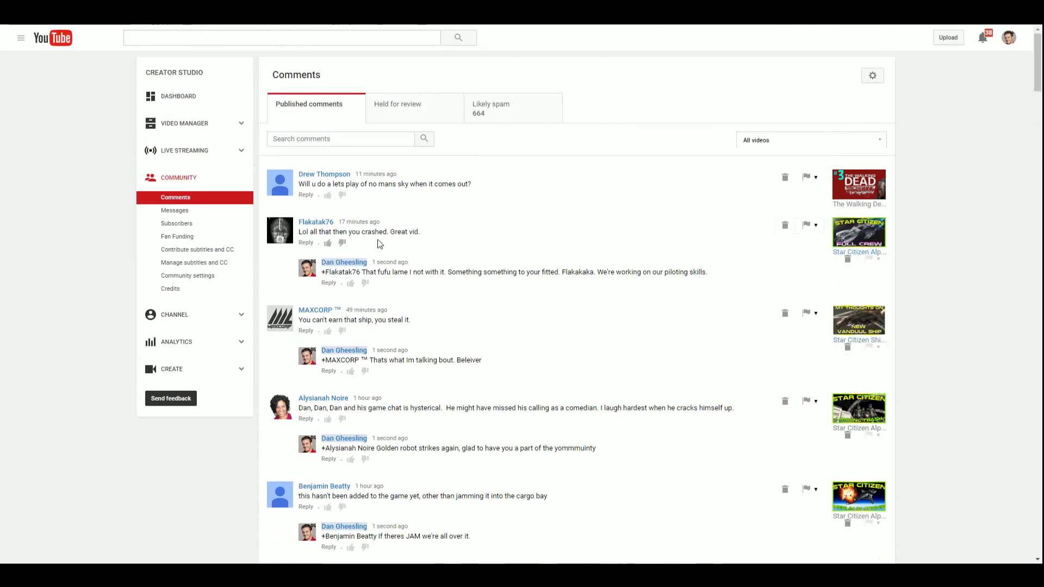
click(306, 194)
text(Strong to quite strong )
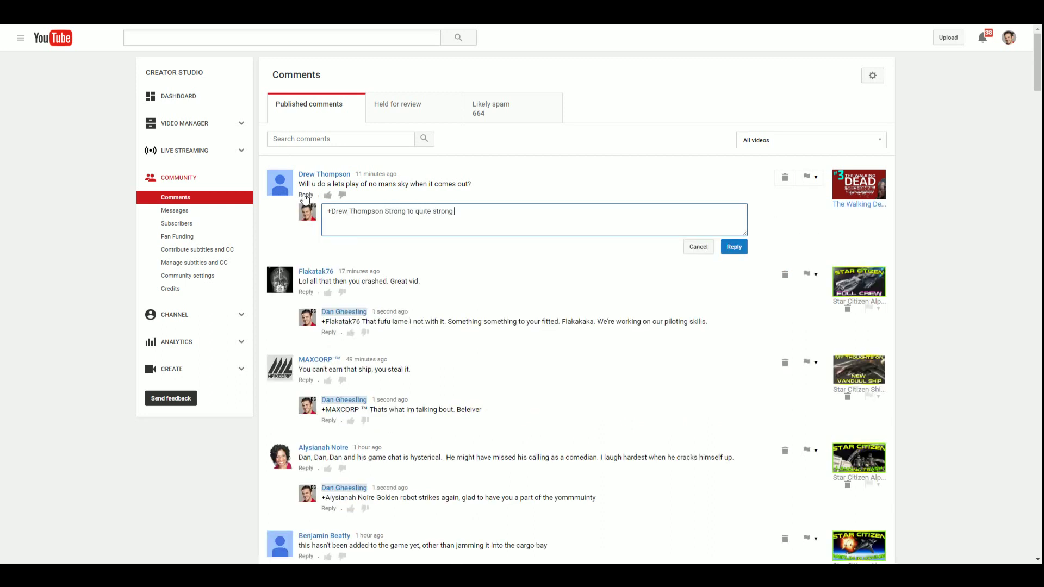
text(-G )
text(Focker)
text( 'meet the parten)
key(BackSpace)
text(ents')
click(736, 250)
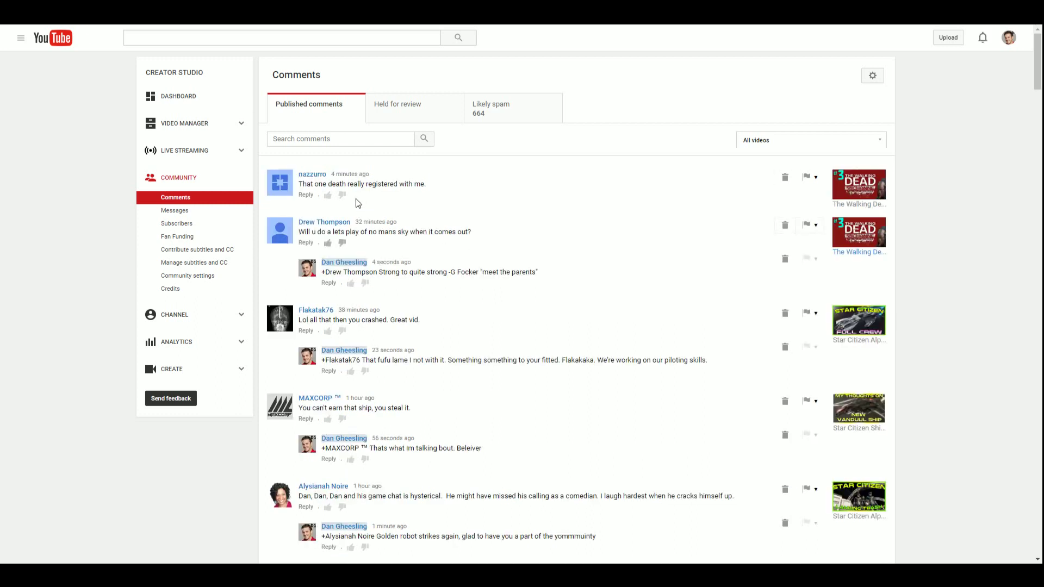
click(309, 196)
text(Sometimes you pull the handle of life, and you )
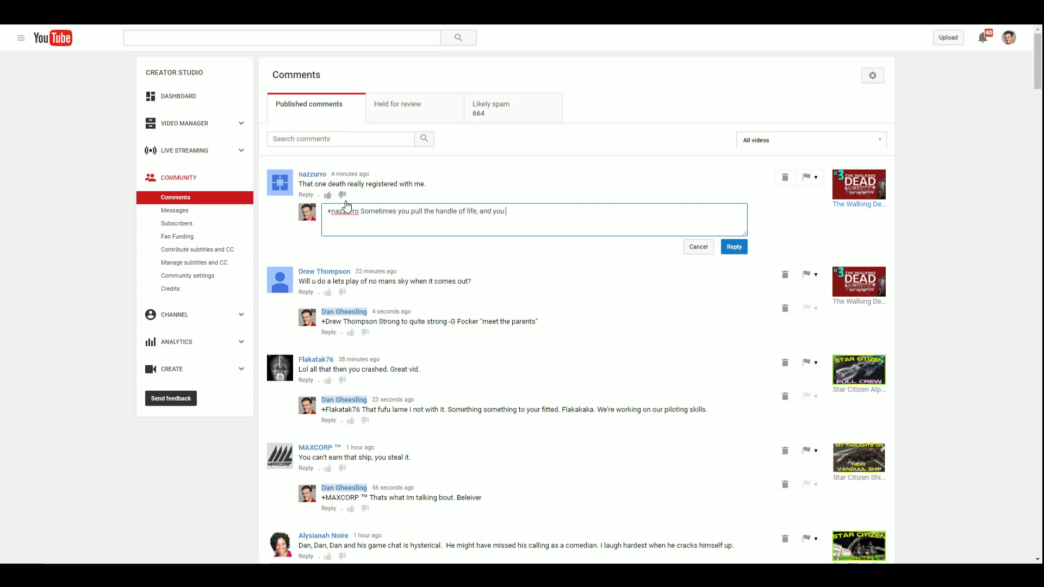
text(ghet)
key(BackSpace)
key(BackSpace)
text(et a cup of rise, t)
key(BackSpace)
text(ce, the others times you get )
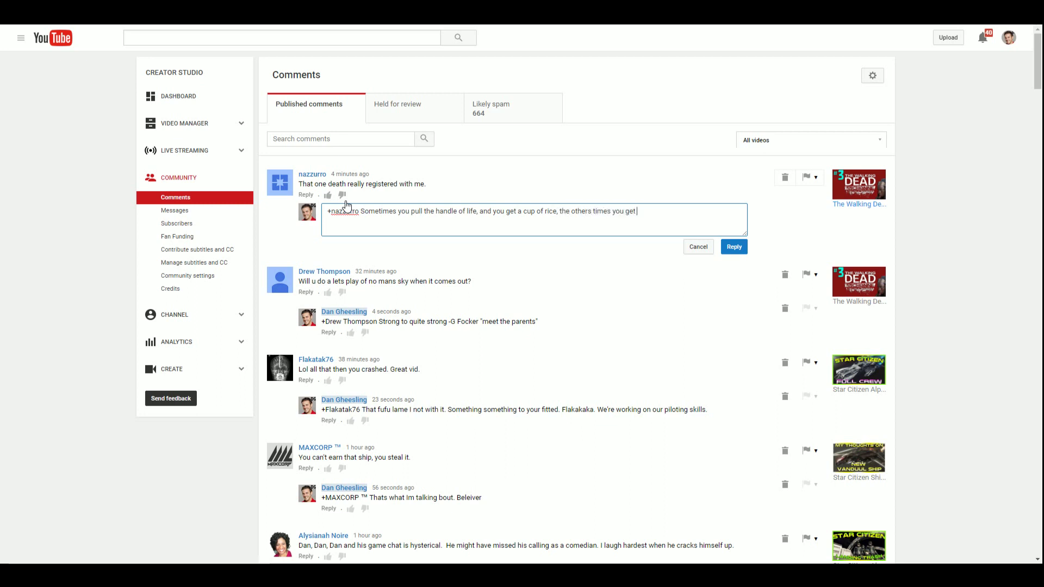
text(snozeberries. In this case, he got neither.)
click(734, 247)
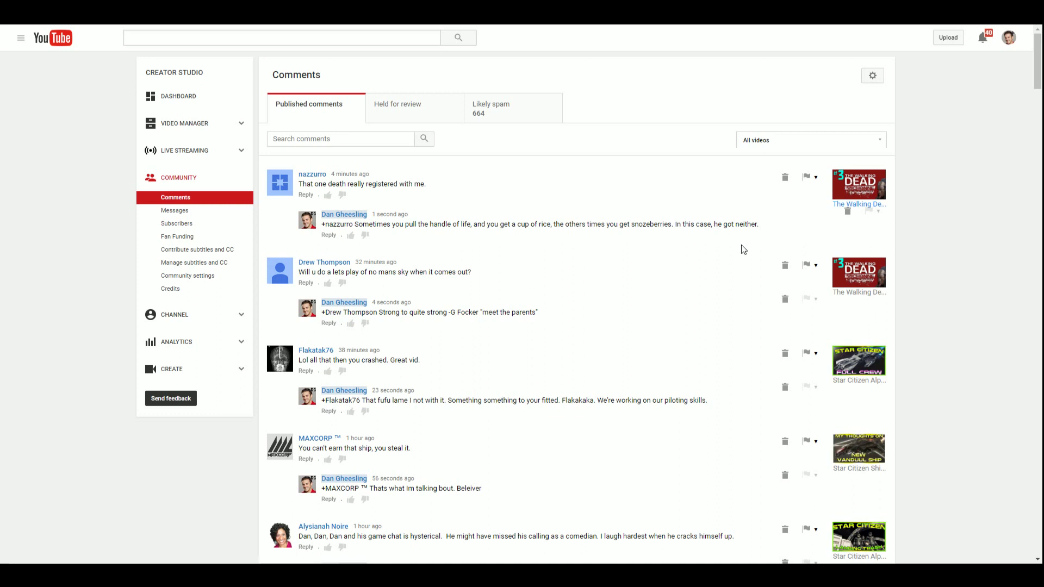
scroll(740, 361, down, 1)
scroll(739, 365, down, 2)
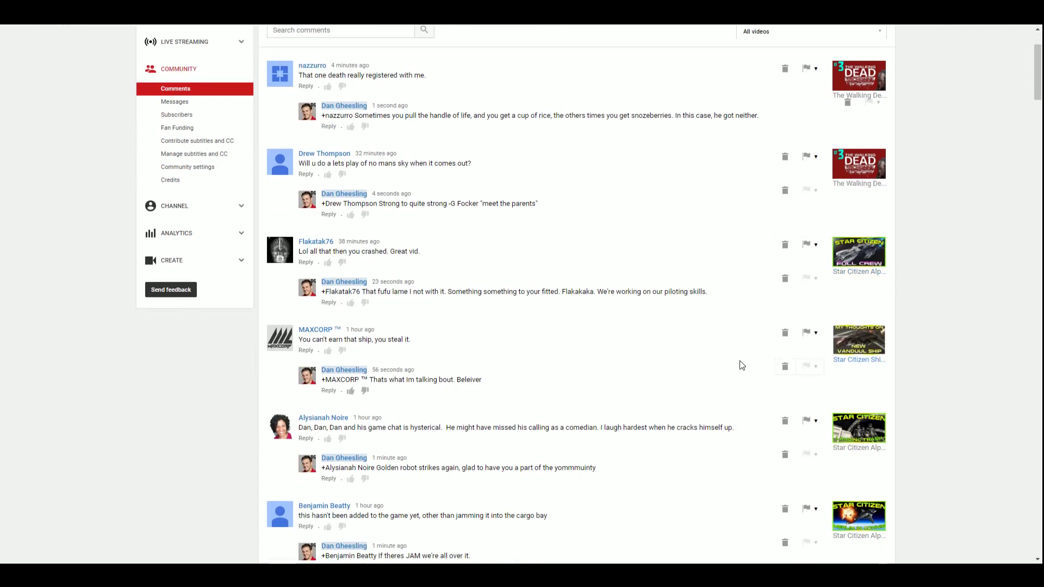
scroll(739, 362, down, 2)
scroll(395, 332, down, 2)
scroll(412, 342, down, 1)
scroll(411, 340, down, 2)
scroll(402, 345, down, 3)
scroll(402, 351, down, 2)
scroll(338, 256, down, 3)
scroll(382, 399, down, 3)
scroll(383, 398, down, 2)
scroll(394, 391, down, 2)
scroll(385, 319, down, 1)
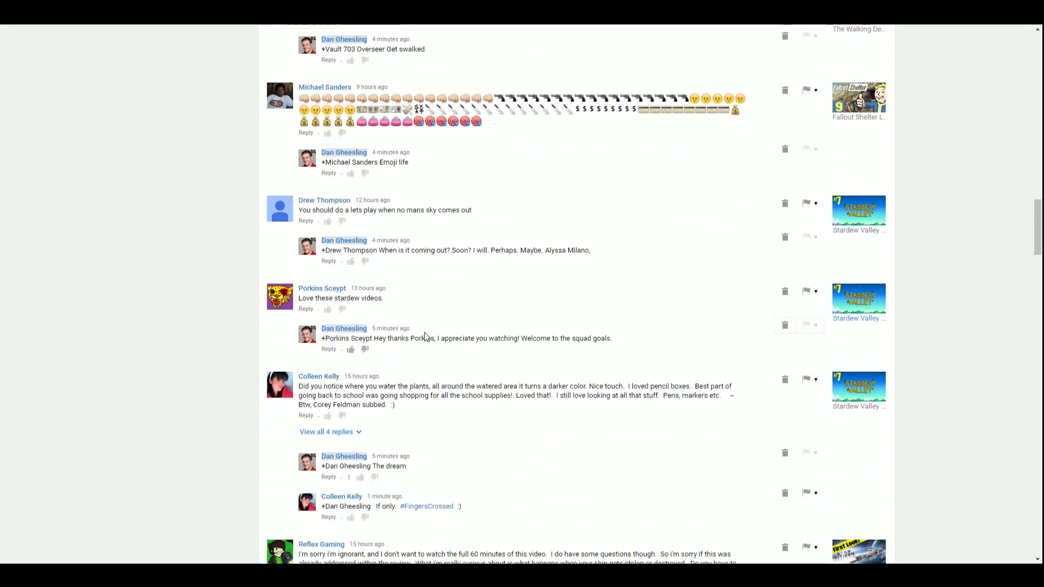
scroll(429, 331, down, 1)
scroll(433, 331, down, 3)
scroll(438, 329, up, 3)
scroll(438, 329, up, 3)
scroll(439, 328, up, 3)
scroll(438, 329, up, 2)
scroll(438, 328, up, 3)
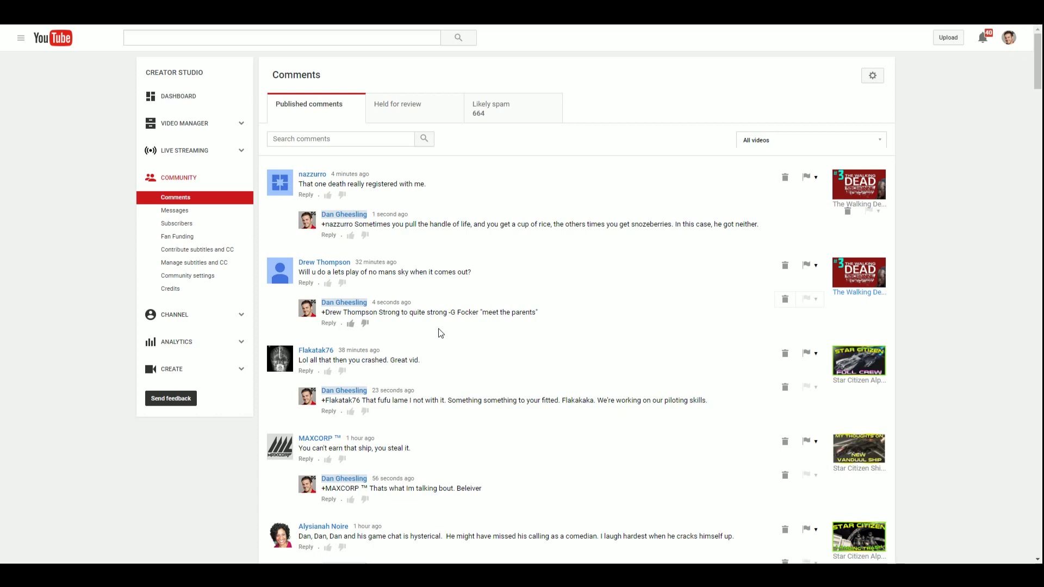
scroll(438, 328, down, 2)
scroll(456, 359, down, 4)
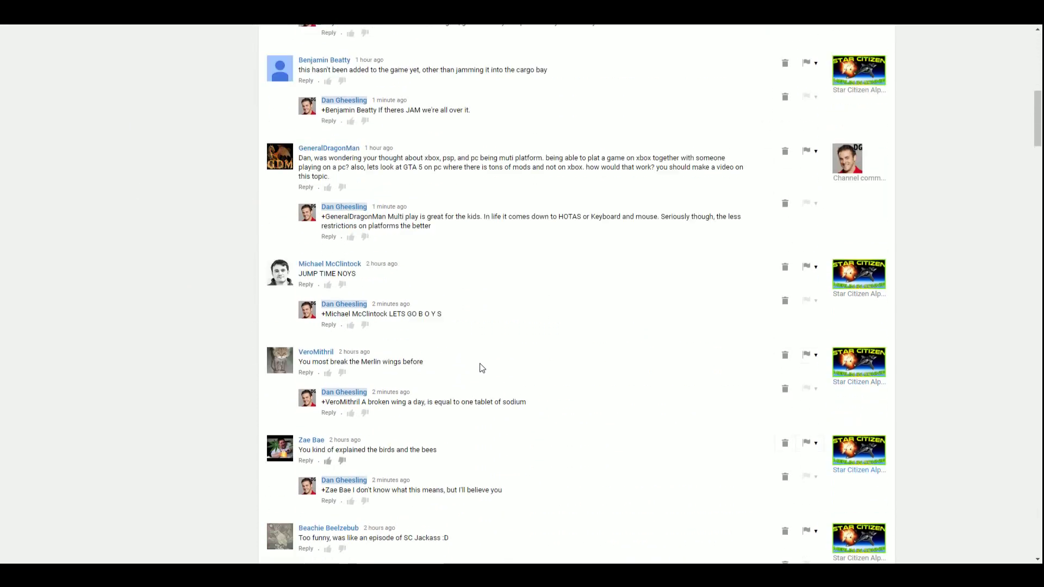
scroll(479, 367, up, 3)
scroll(478, 367, up, 2)
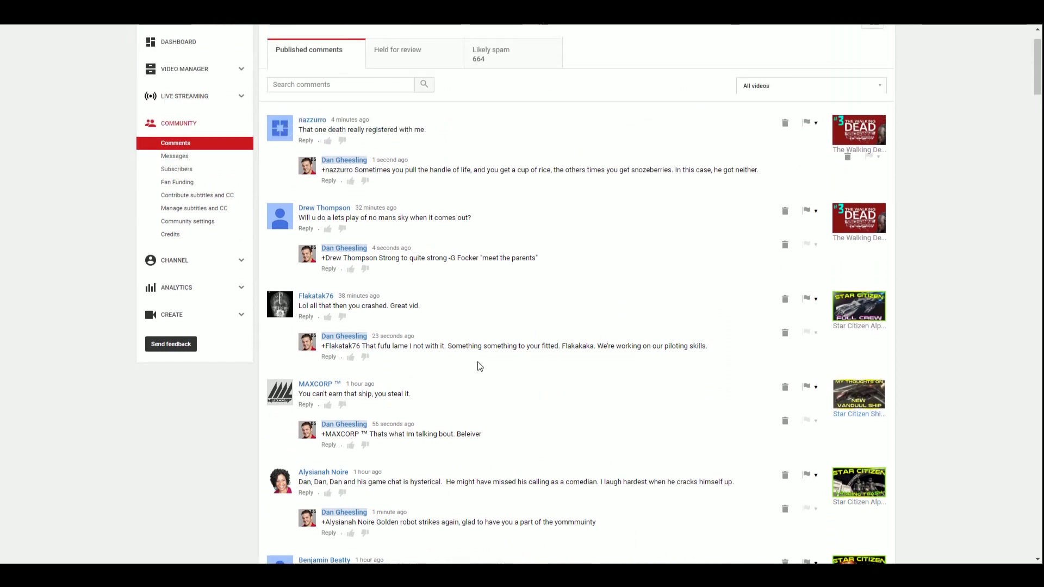